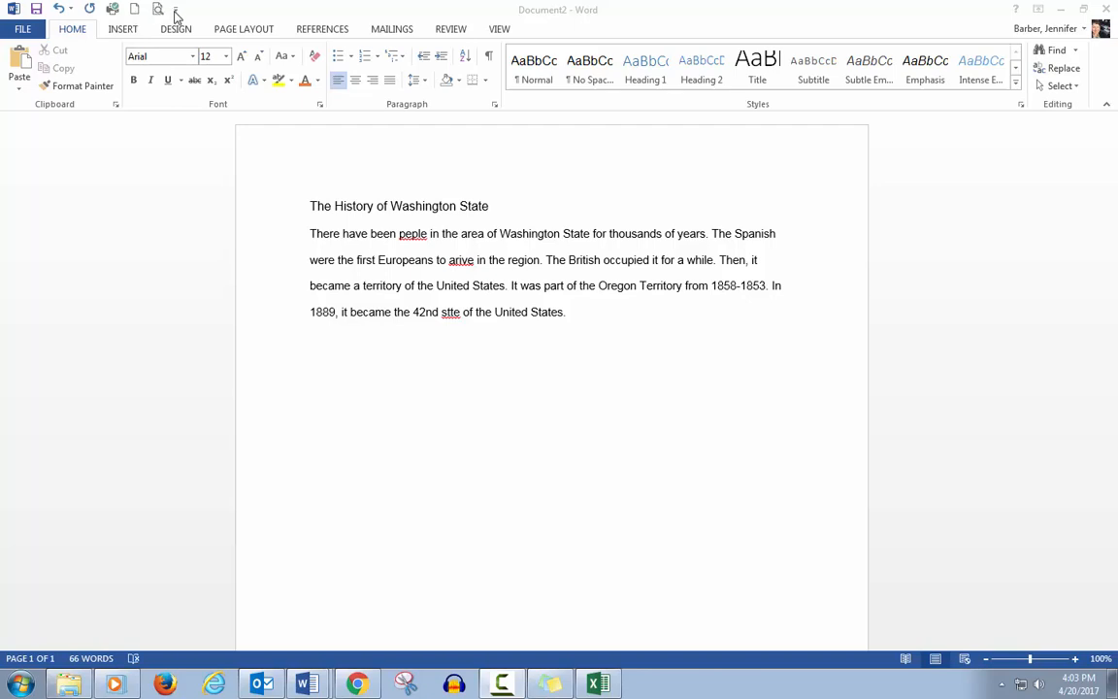
Step: Add the Open command to the Quick Access Toolbar
click(176, 11)
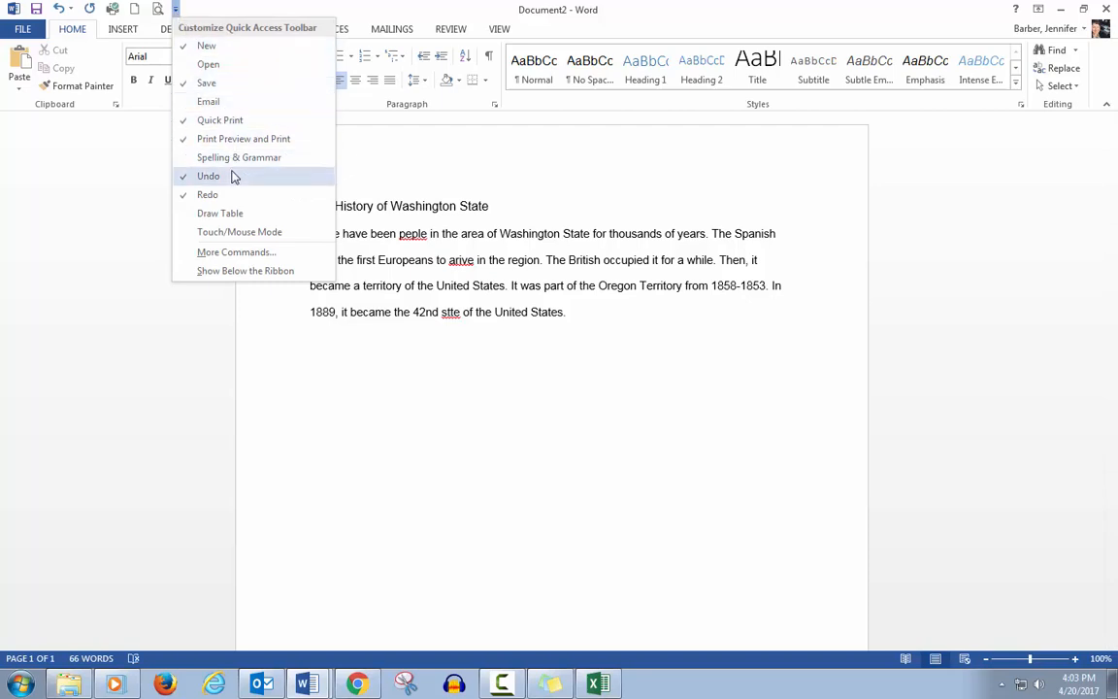
click(207, 64)
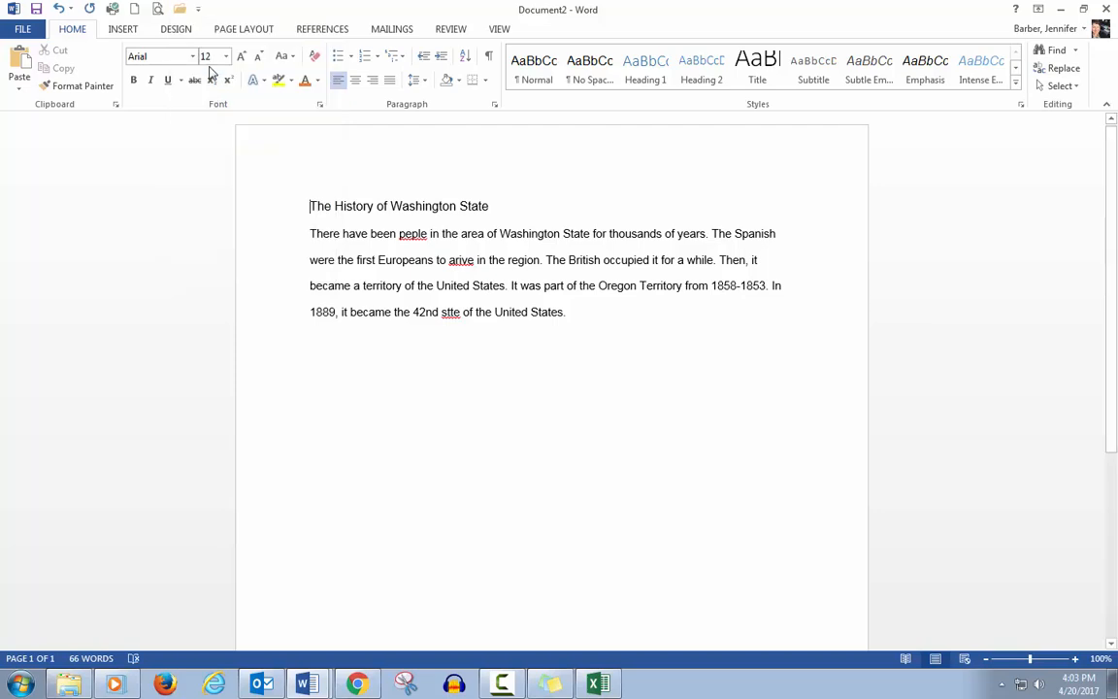
Step: Open the File backstage view to examine the document info, then return to the document
click(21, 30)
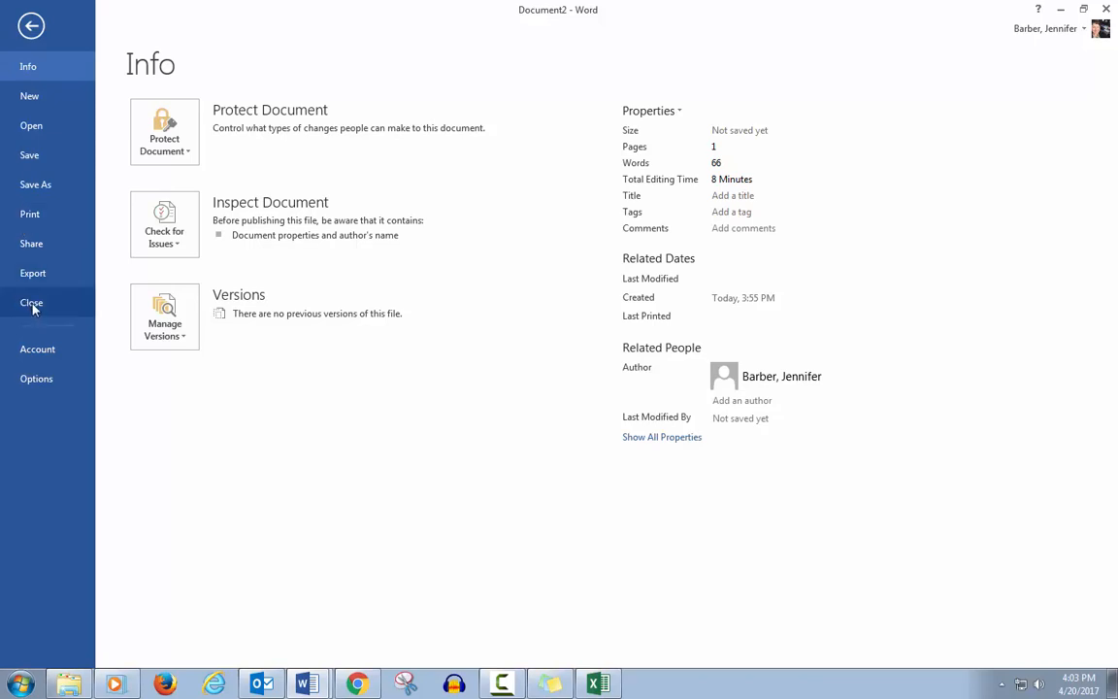
click(31, 27)
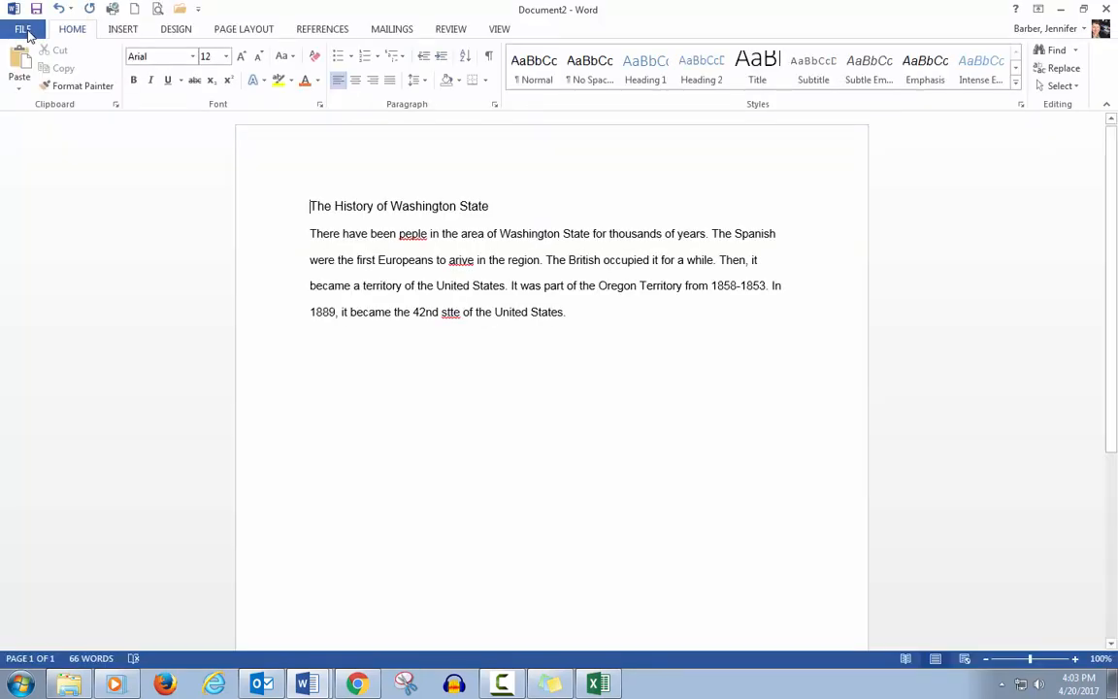
click(30, 33)
click(29, 33)
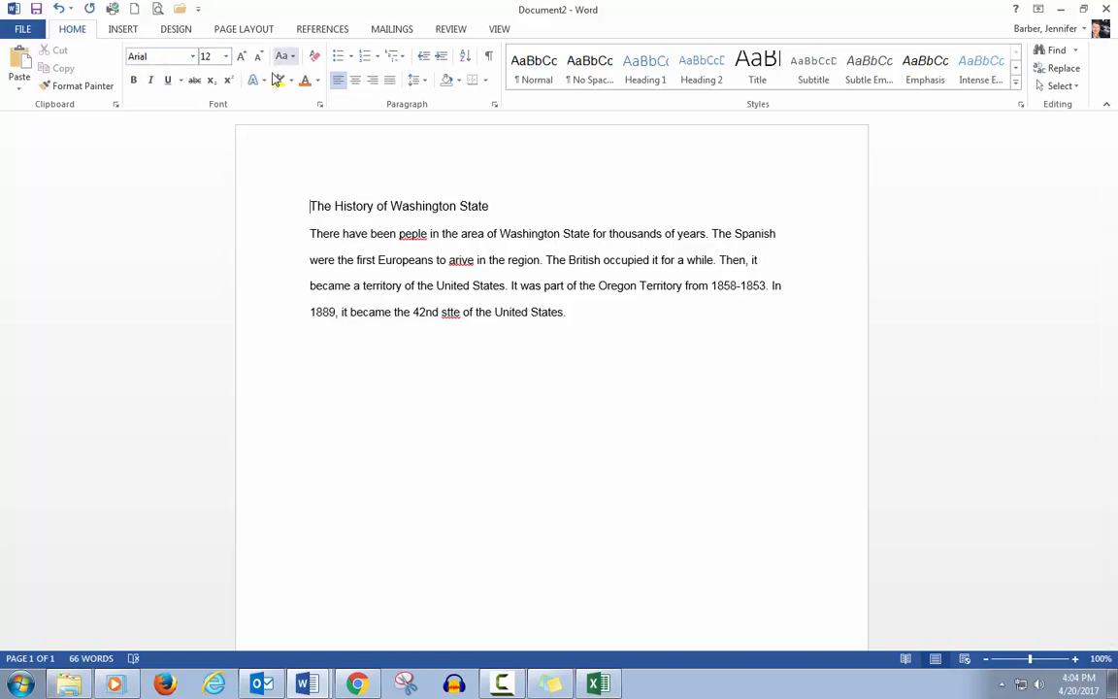
Step: Select the title line and apply the Copperplate Gothic Light font to it
click(247, 208)
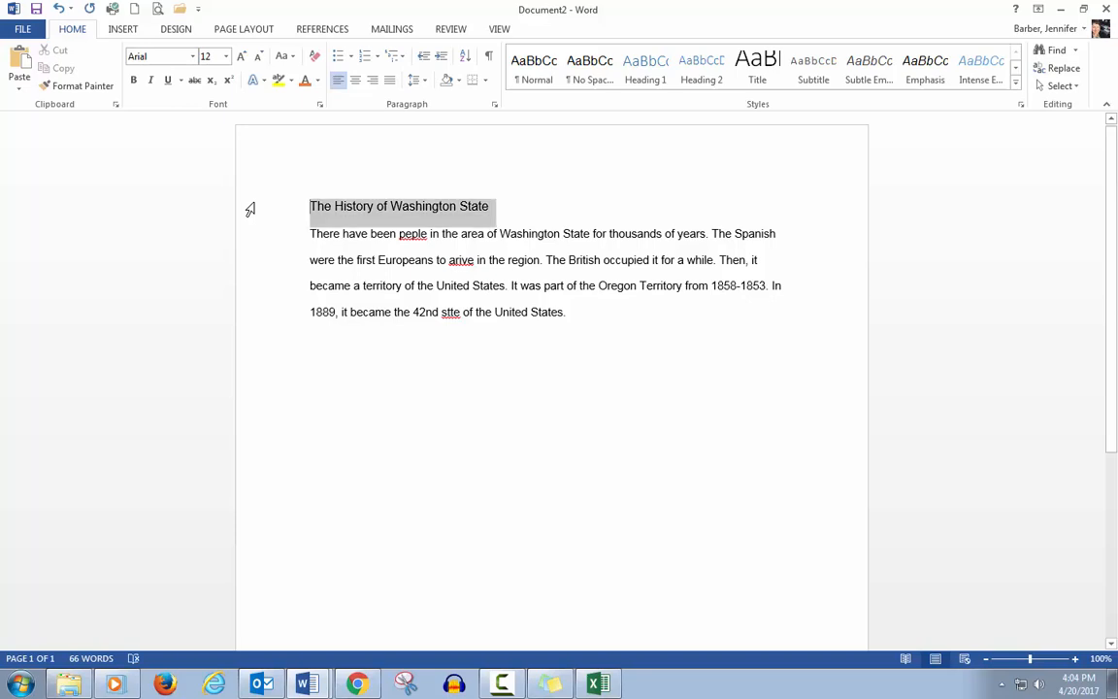
click(193, 56)
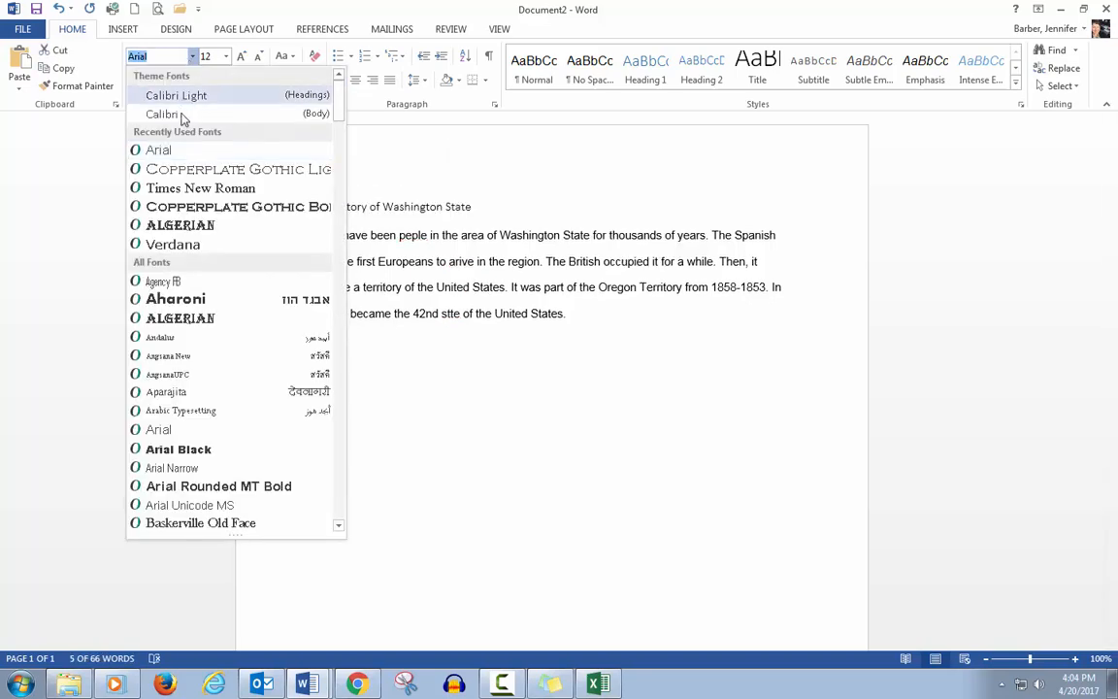
click(178, 170)
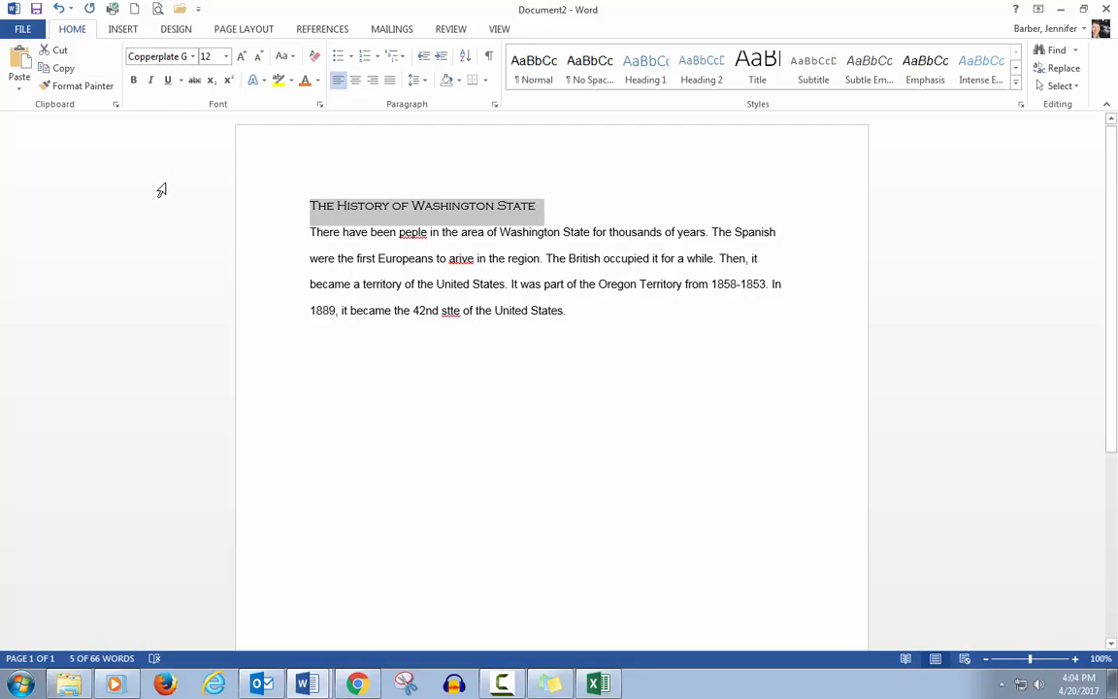
Step: Try the Algerian font on the title, then set its font back to Arial
click(193, 58)
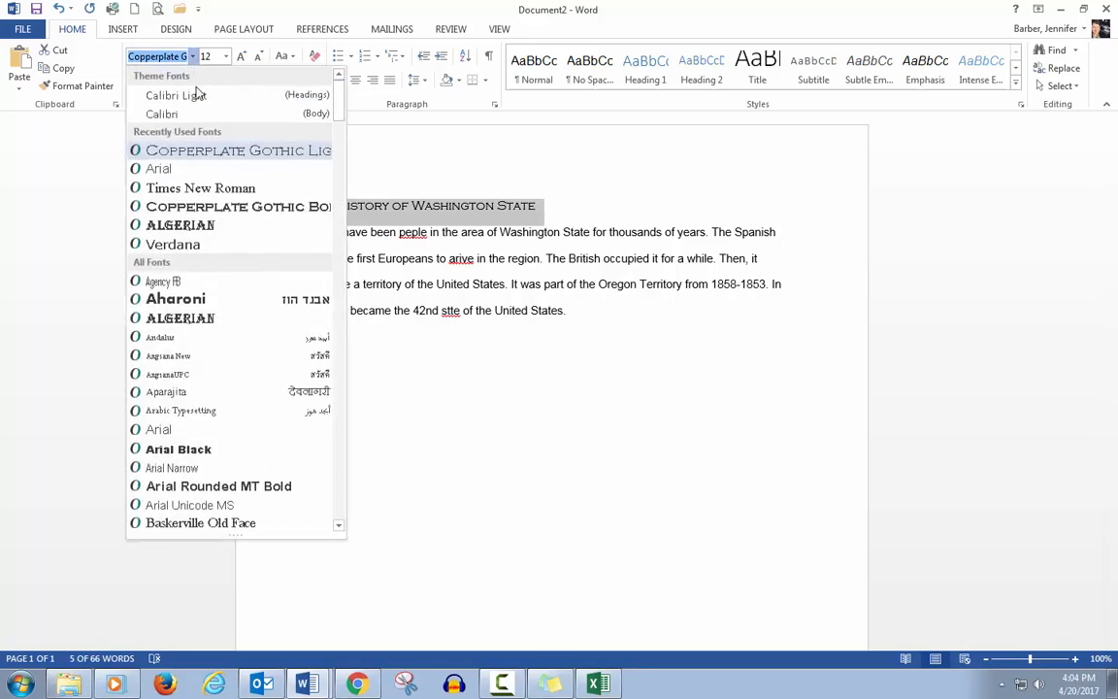
click(145, 219)
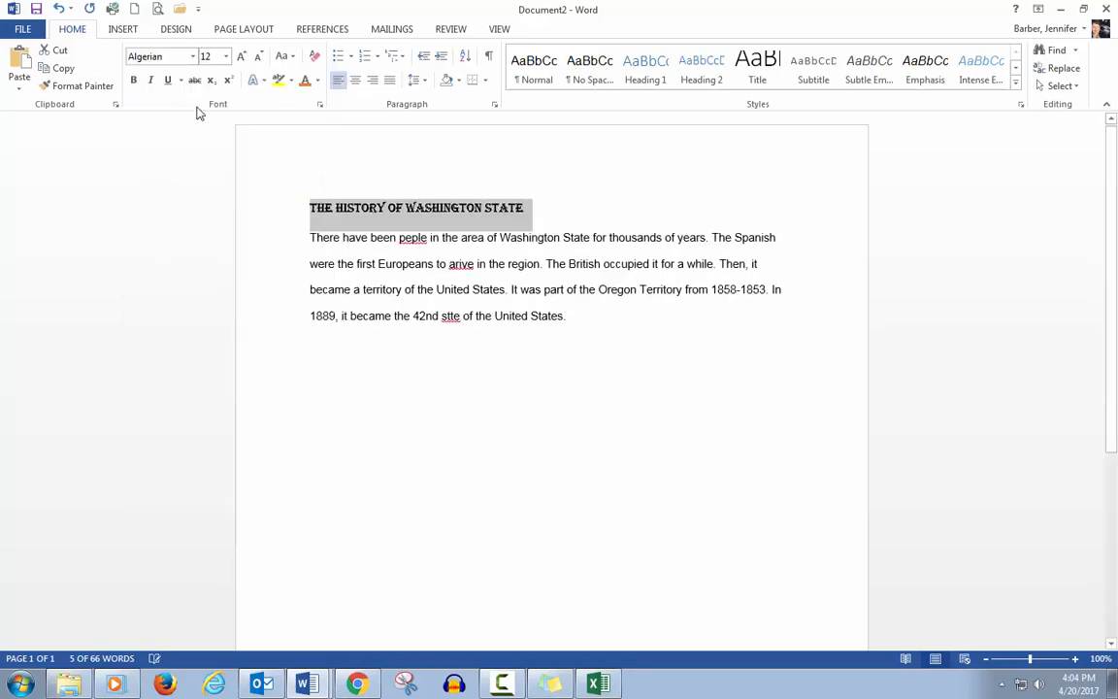
click(175, 56)
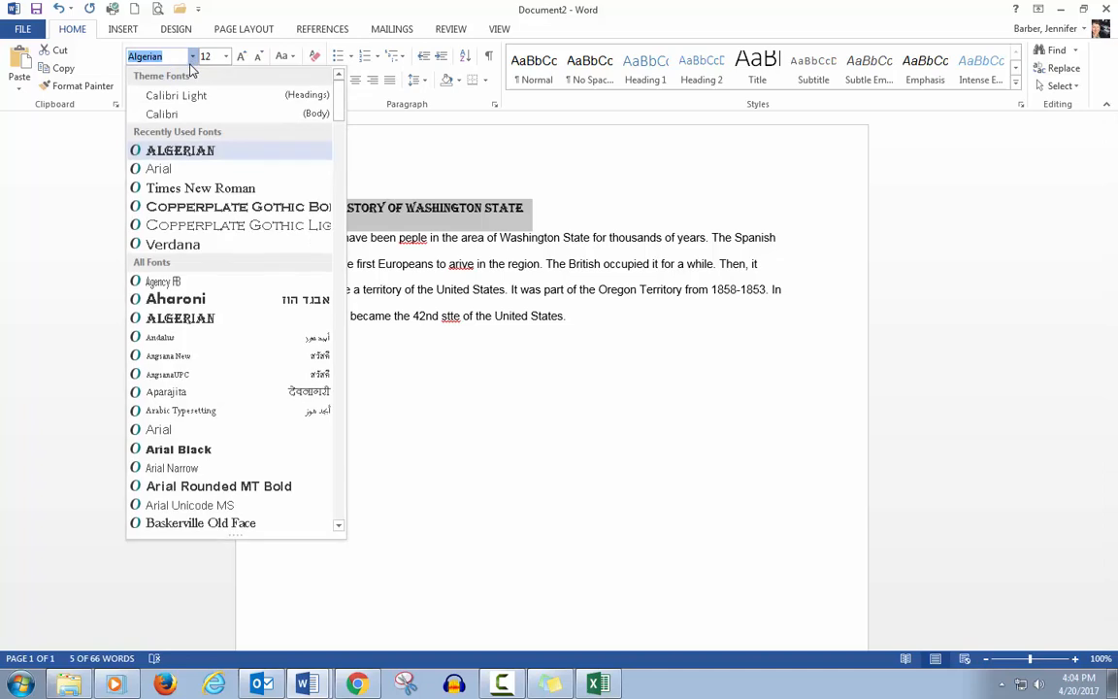
click(155, 169)
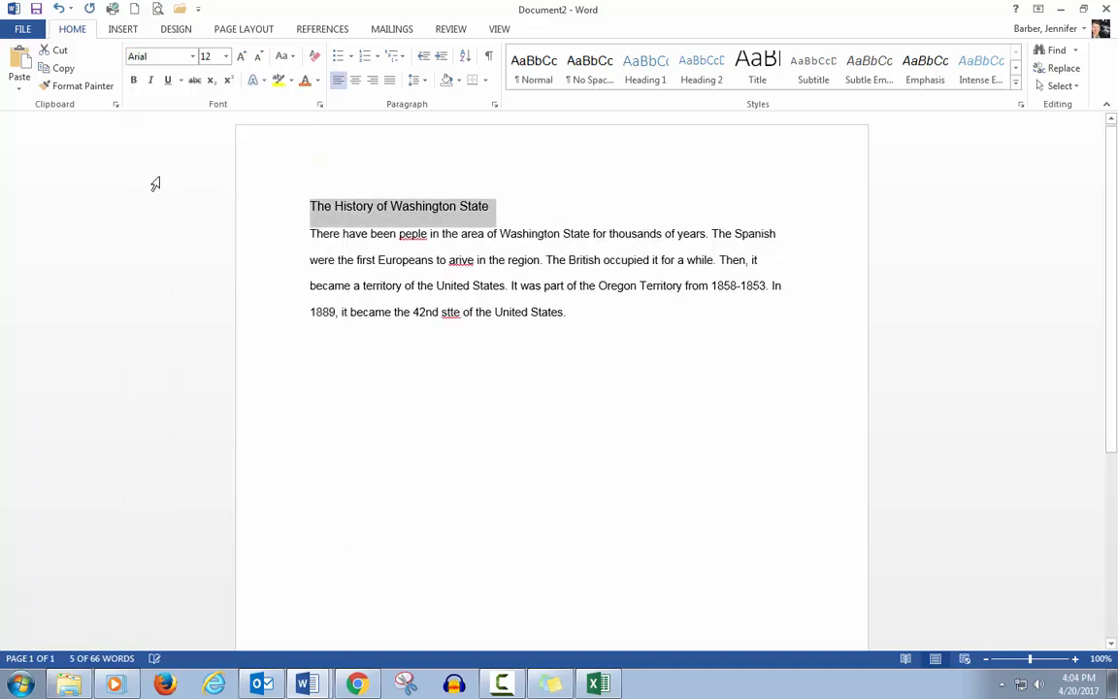
Step: Set the title's font size to 12 and enlarge it step by step to 18
click(227, 58)
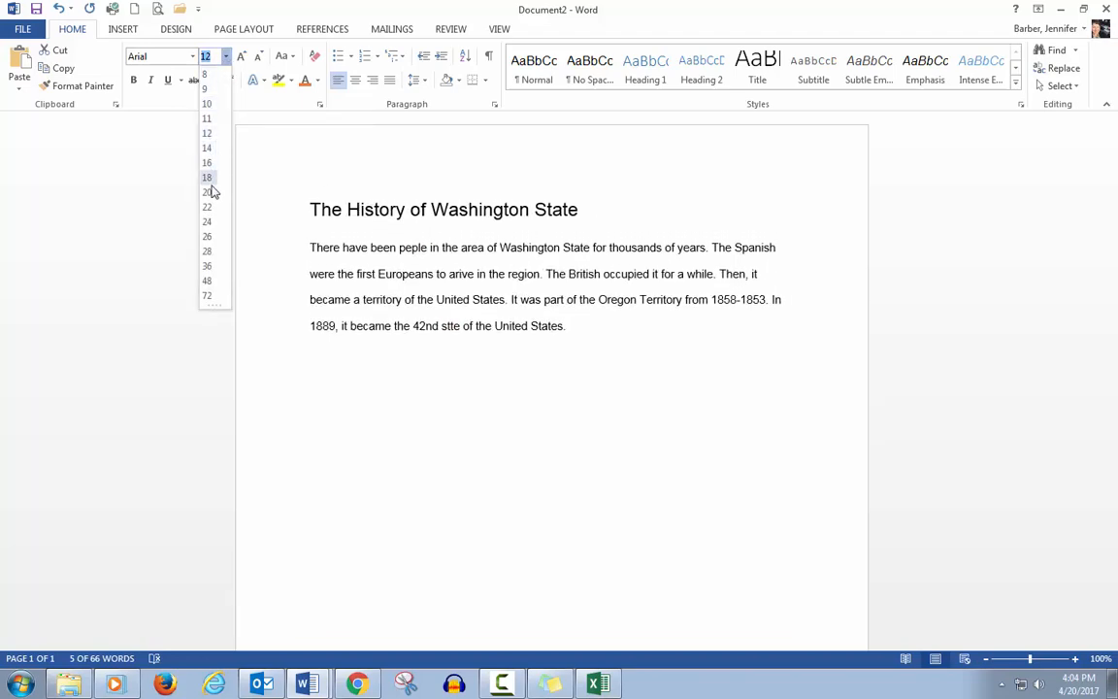
click(209, 139)
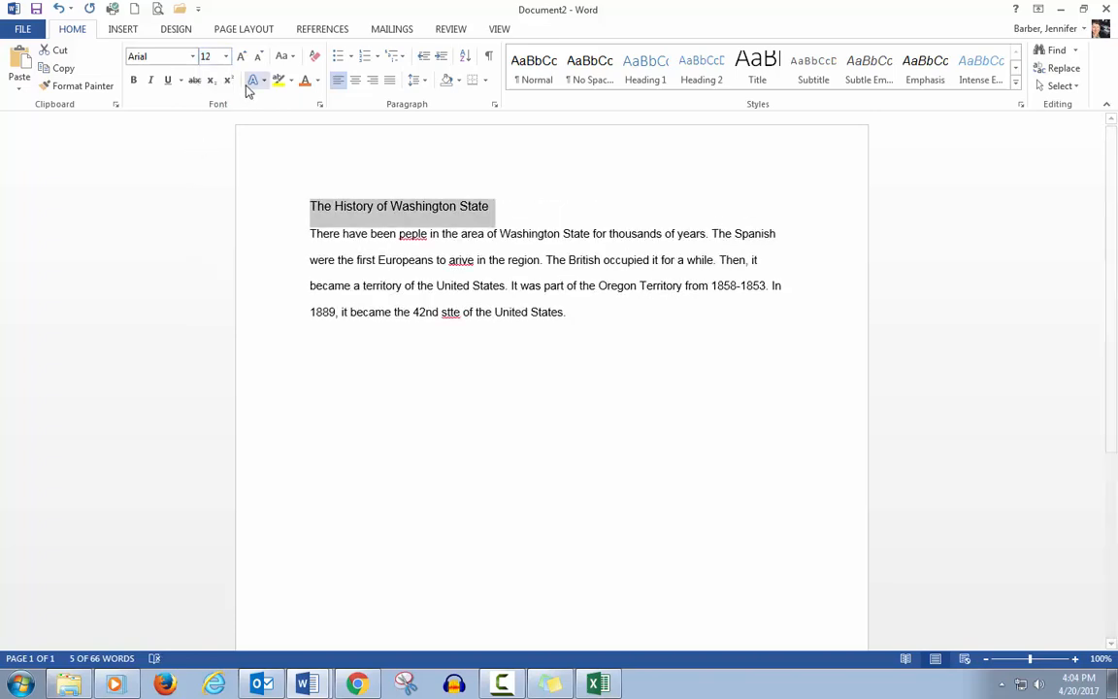
click(242, 57)
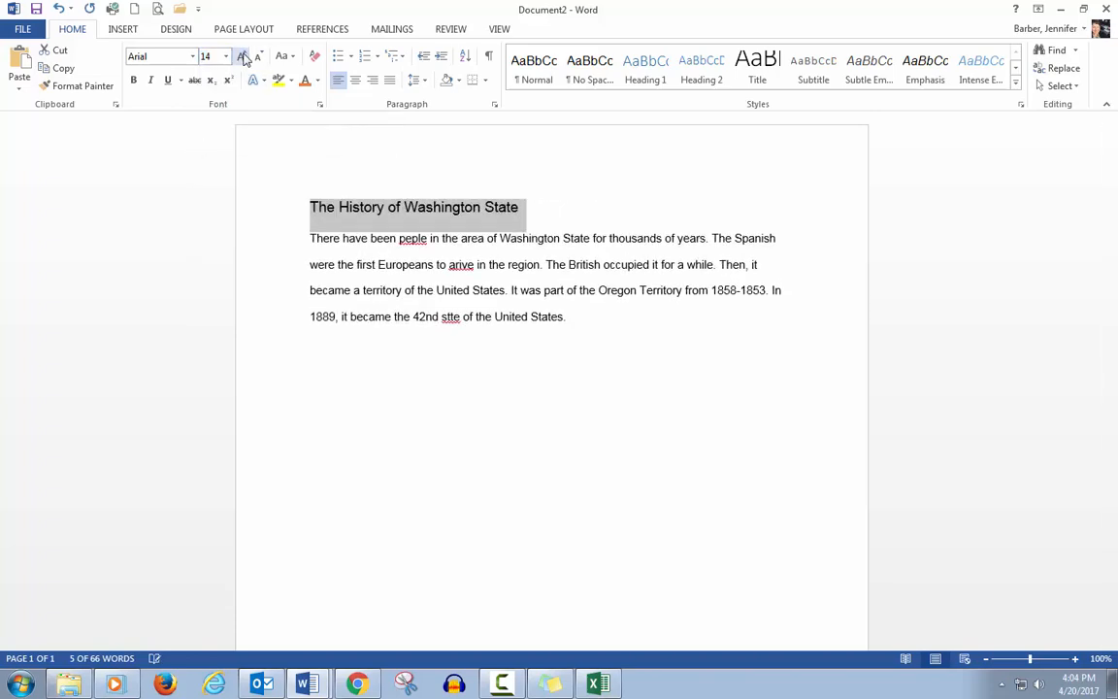
click(242, 57)
click(243, 57)
click(242, 57)
Step: Shrink the title's font size step by step down to 9
click(258, 59)
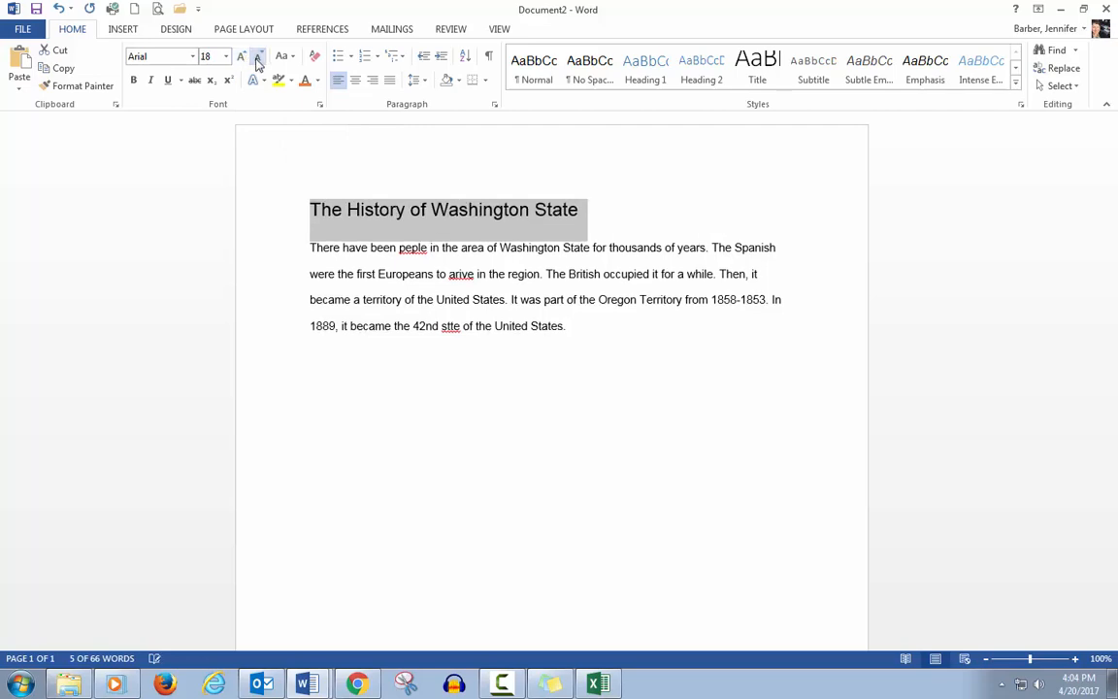
click(258, 58)
click(258, 59)
click(258, 59)
click(259, 58)
click(258, 58)
click(258, 58)
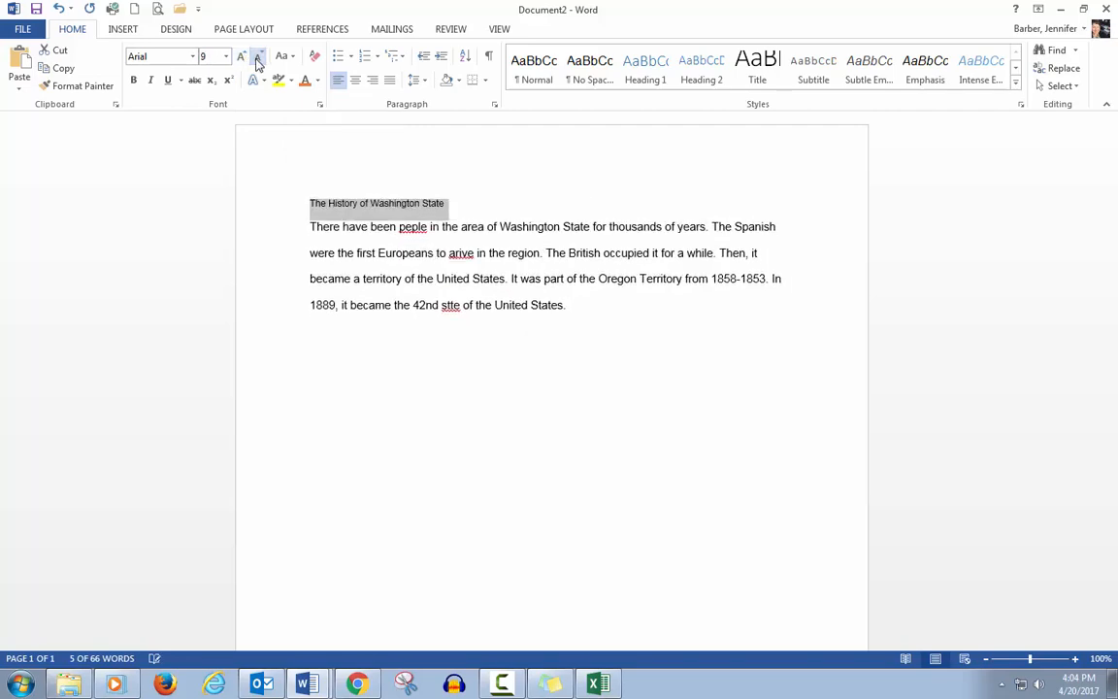
Step: Enlarge the title's font size step by step back to 12
click(242, 58)
click(243, 58)
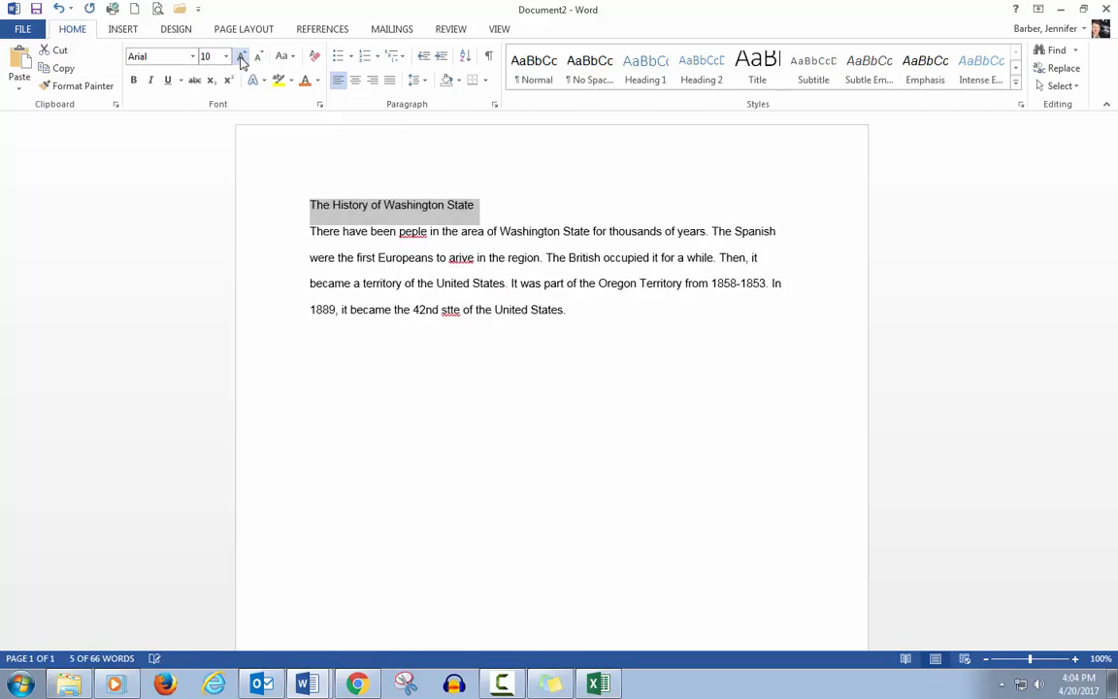
click(243, 58)
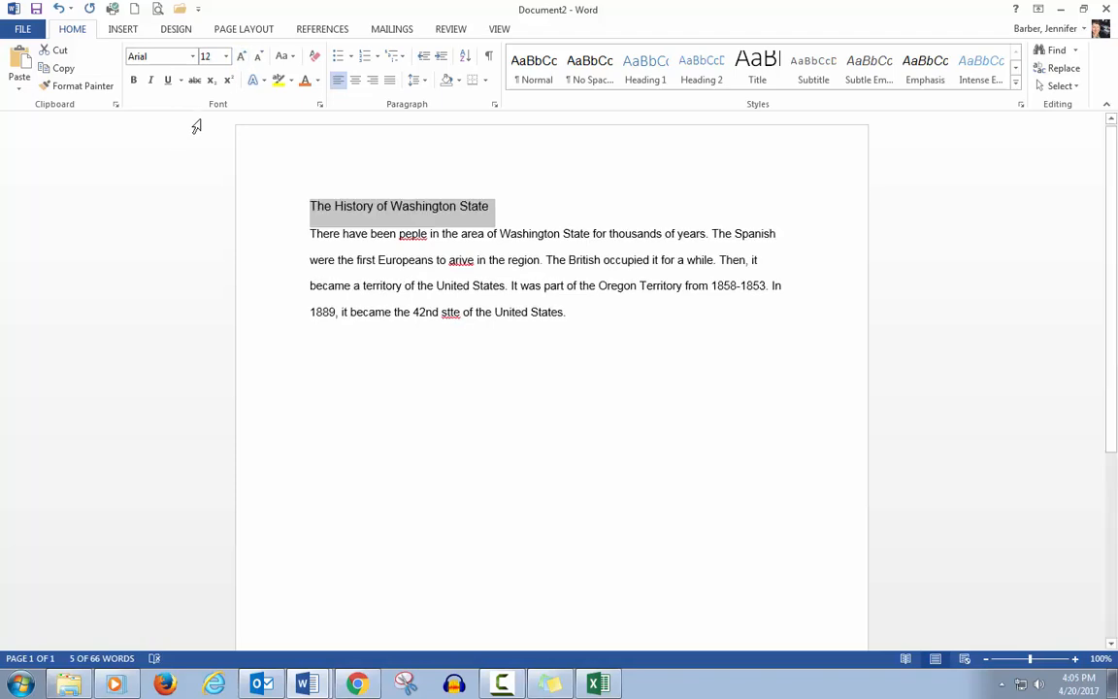
Step: Turn bold on and off again for the title
click(135, 81)
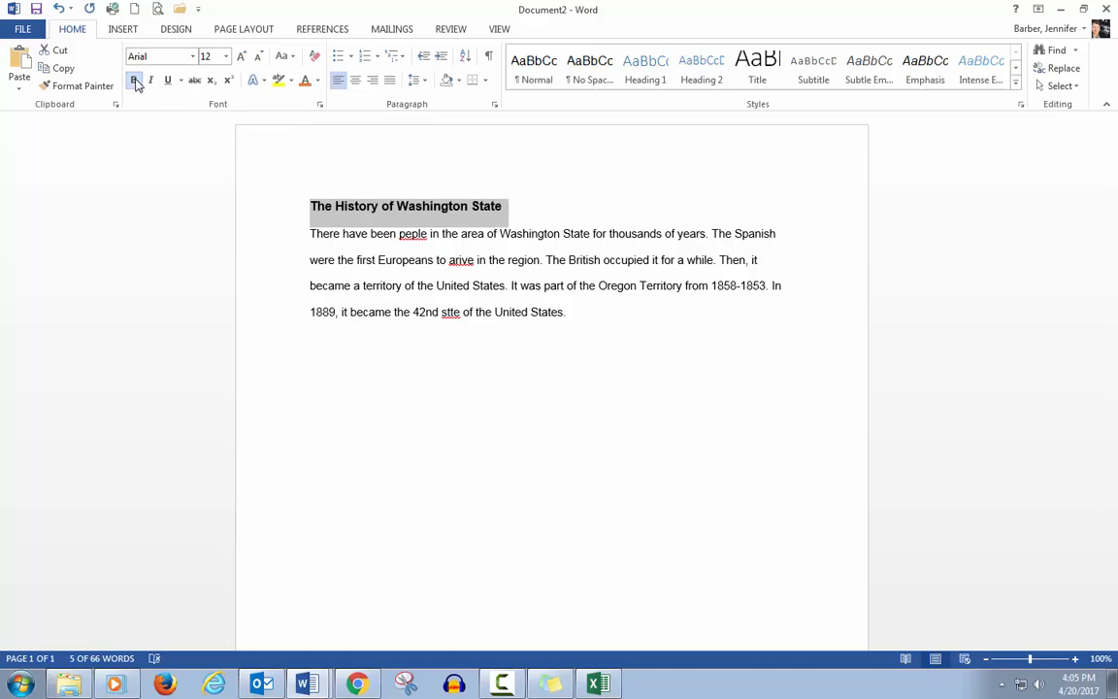
click(135, 82)
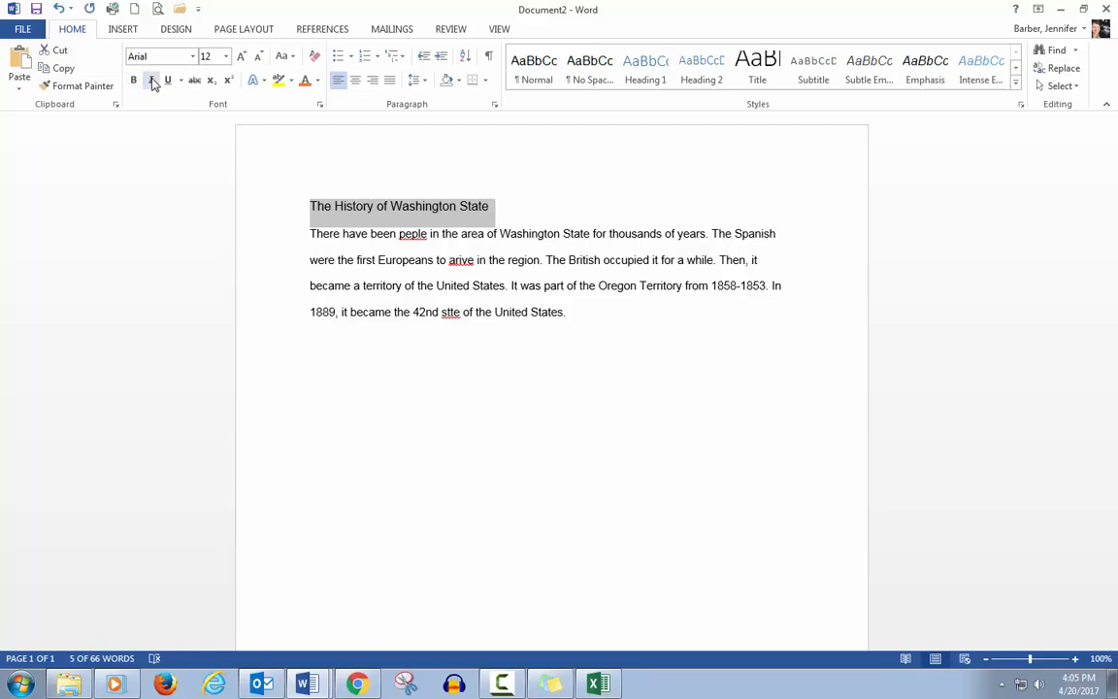
Step: Toggle italic and underline on and off for the title
click(151, 82)
click(152, 81)
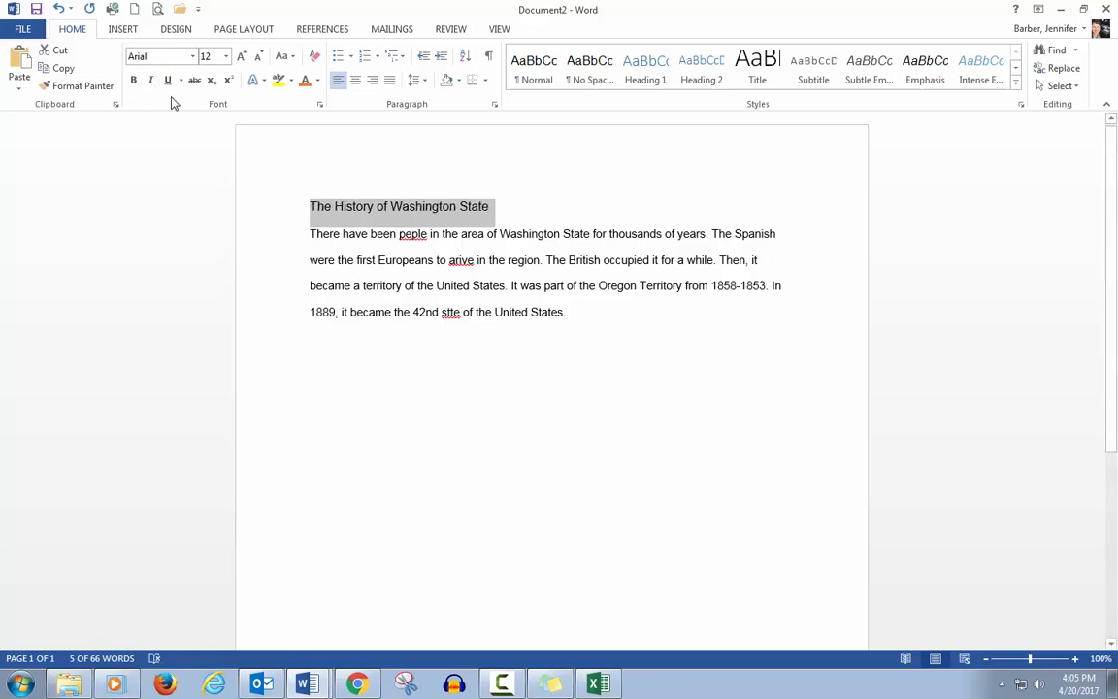
click(169, 82)
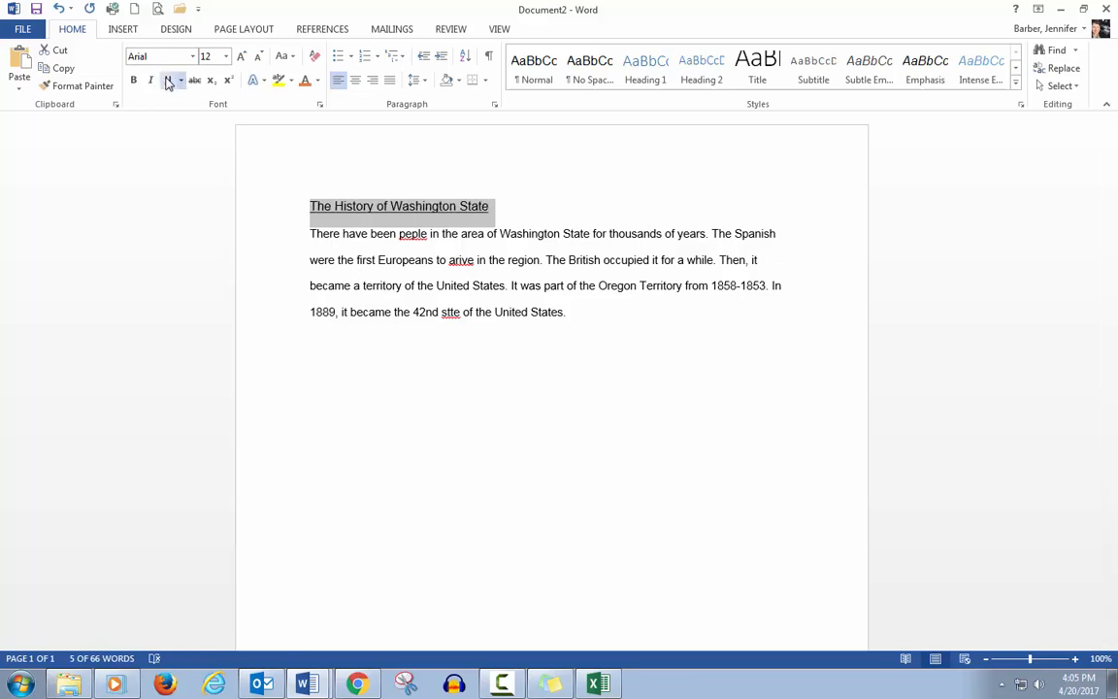
click(169, 81)
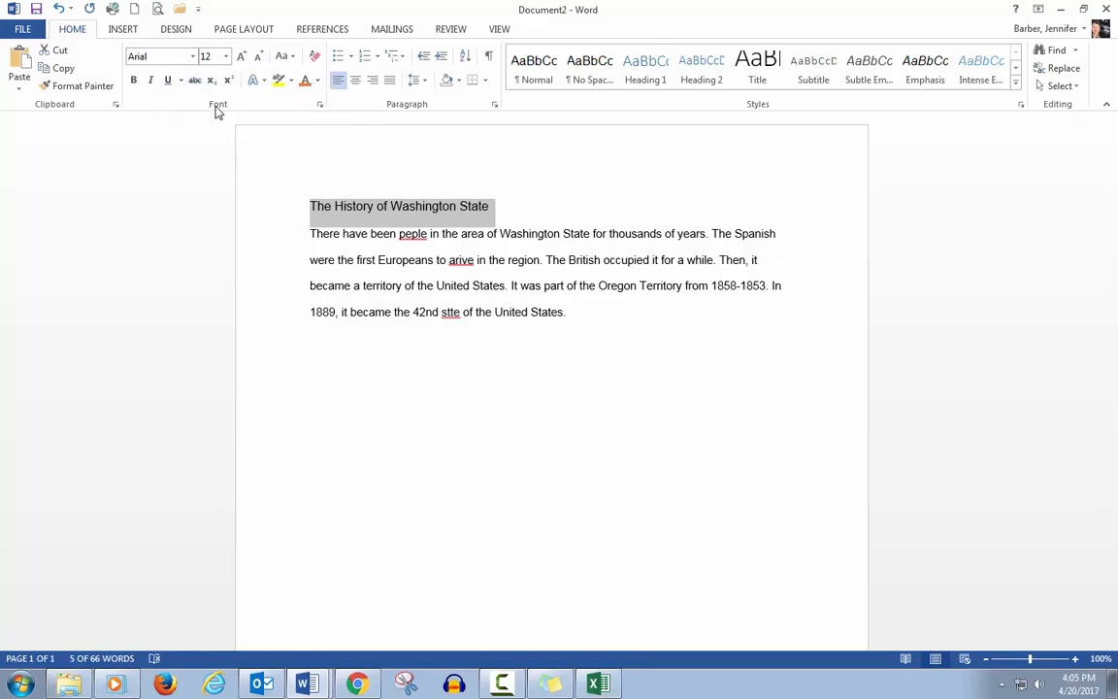
Step: Highlight the title in pink, then undo the highlight
click(291, 80)
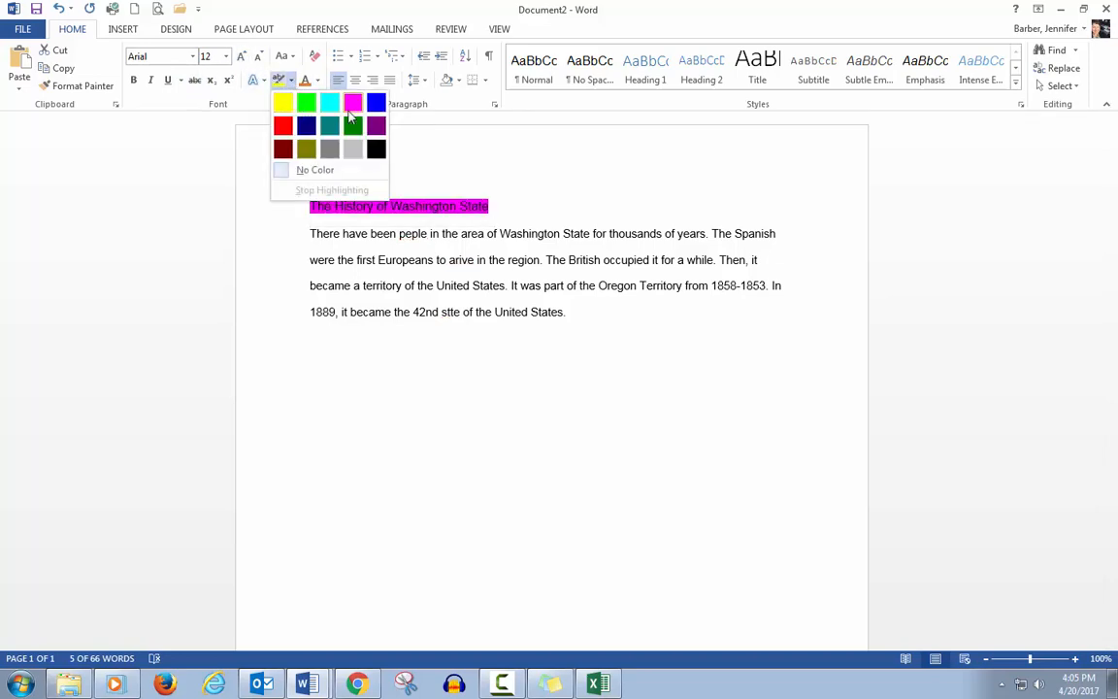
click(352, 102)
click(352, 224)
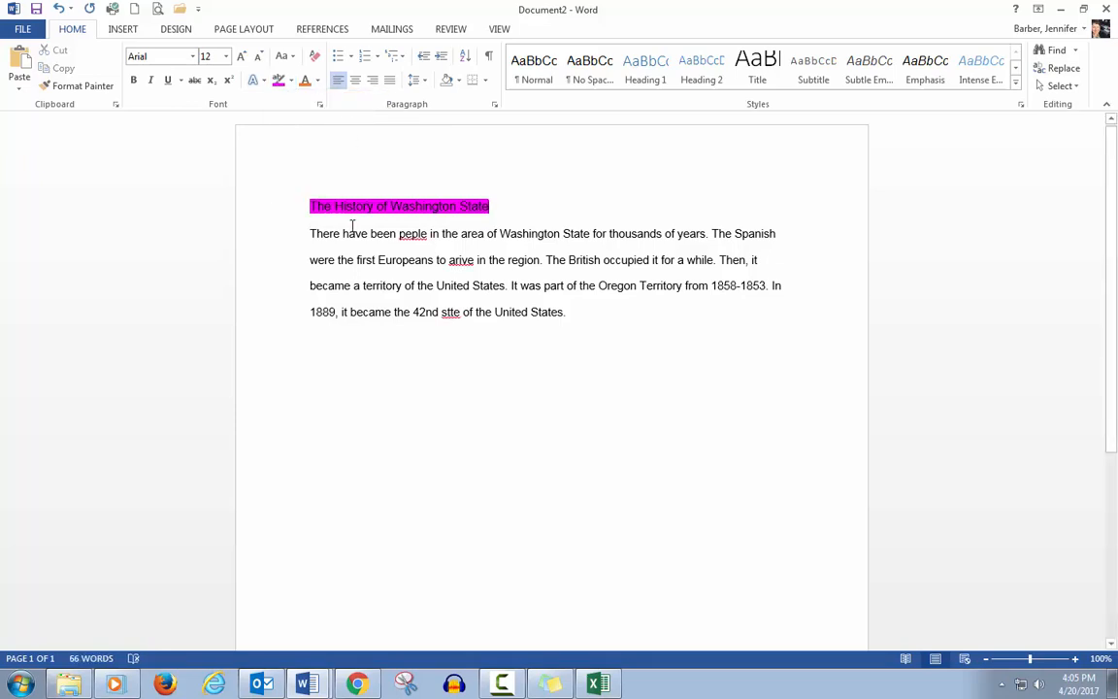
click(58, 10)
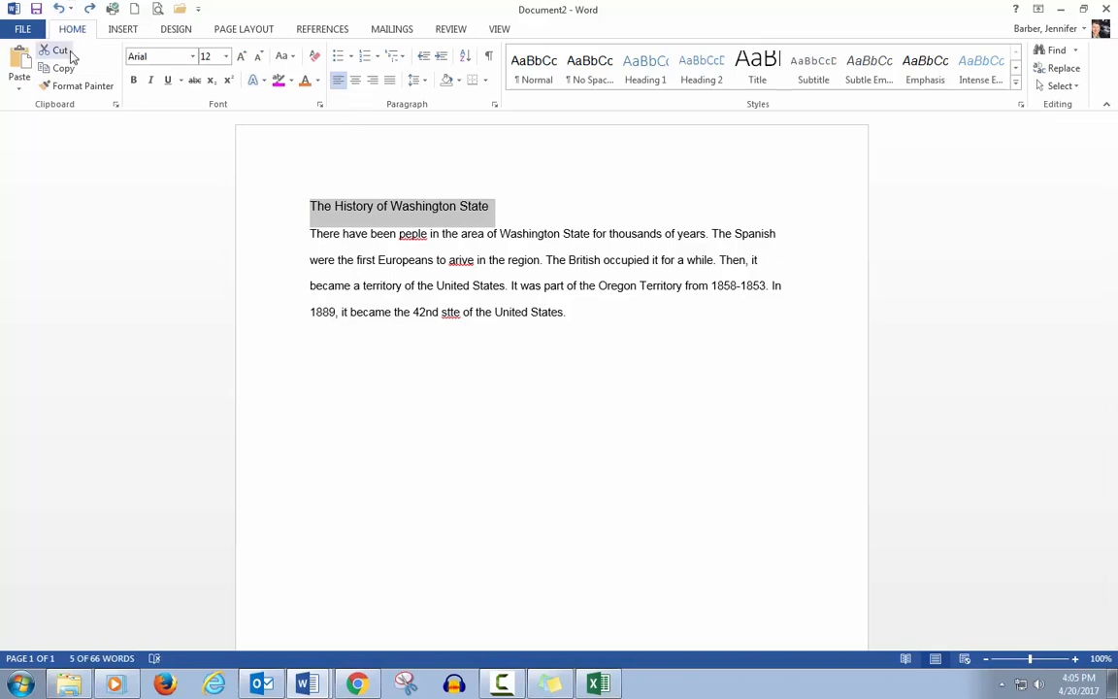
Step: Color the title text light blue, then undo the colour change
click(319, 81)
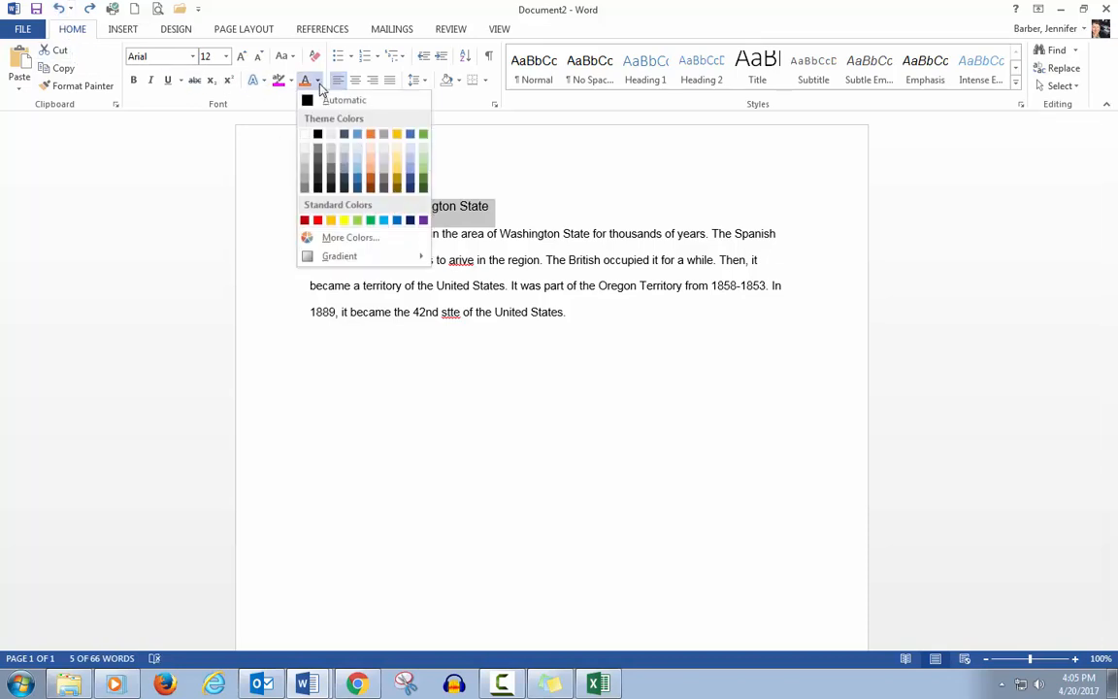
click(408, 168)
click(199, 260)
click(260, 283)
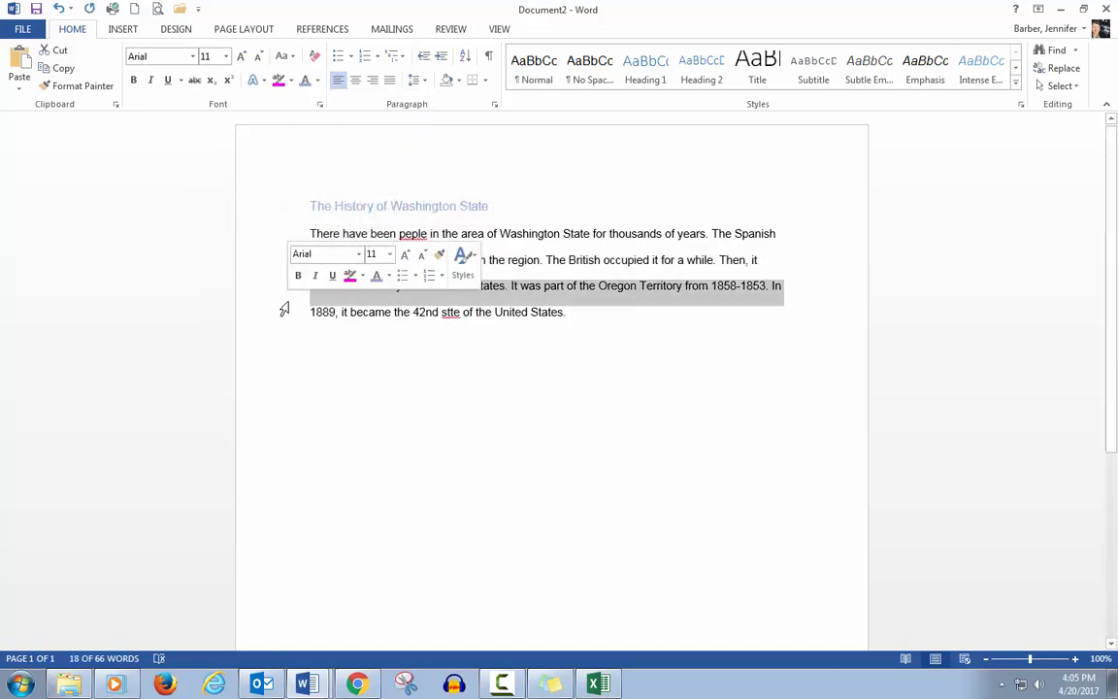
click(476, 340)
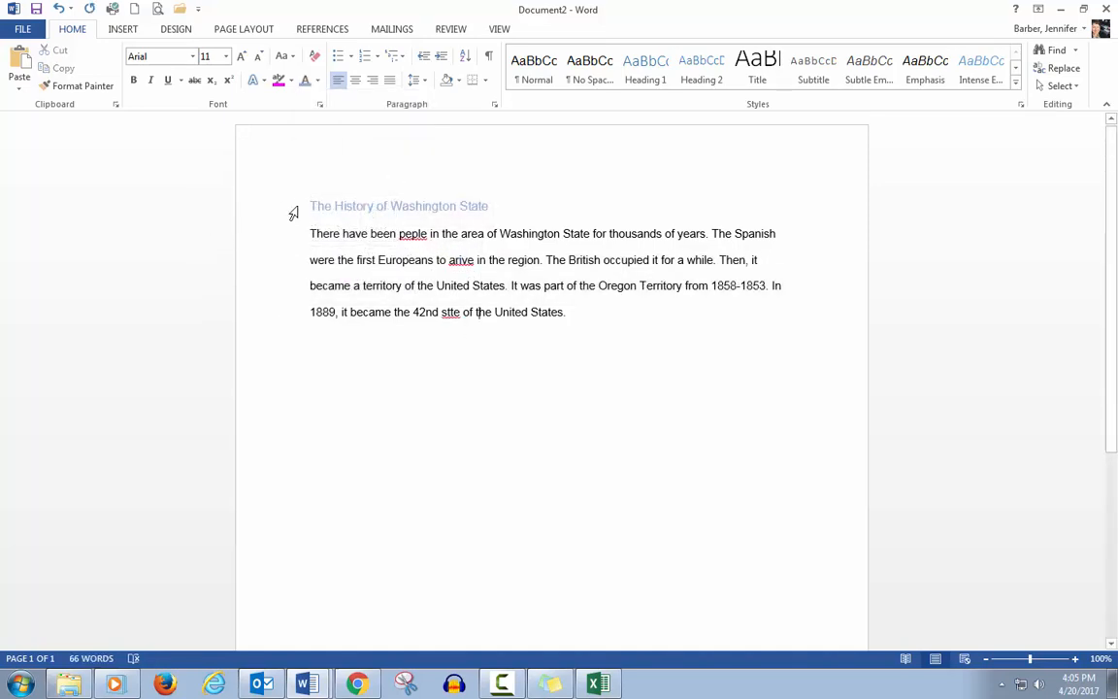
click(60, 8)
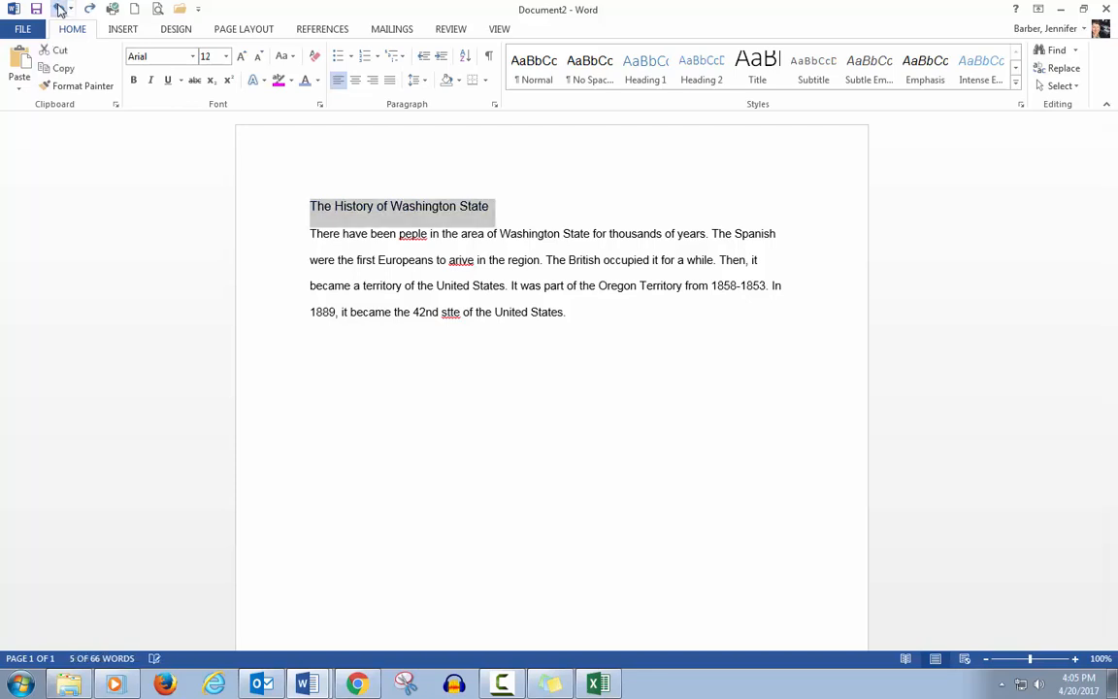
Step: Set the title's font colour to Automatic
click(320, 82)
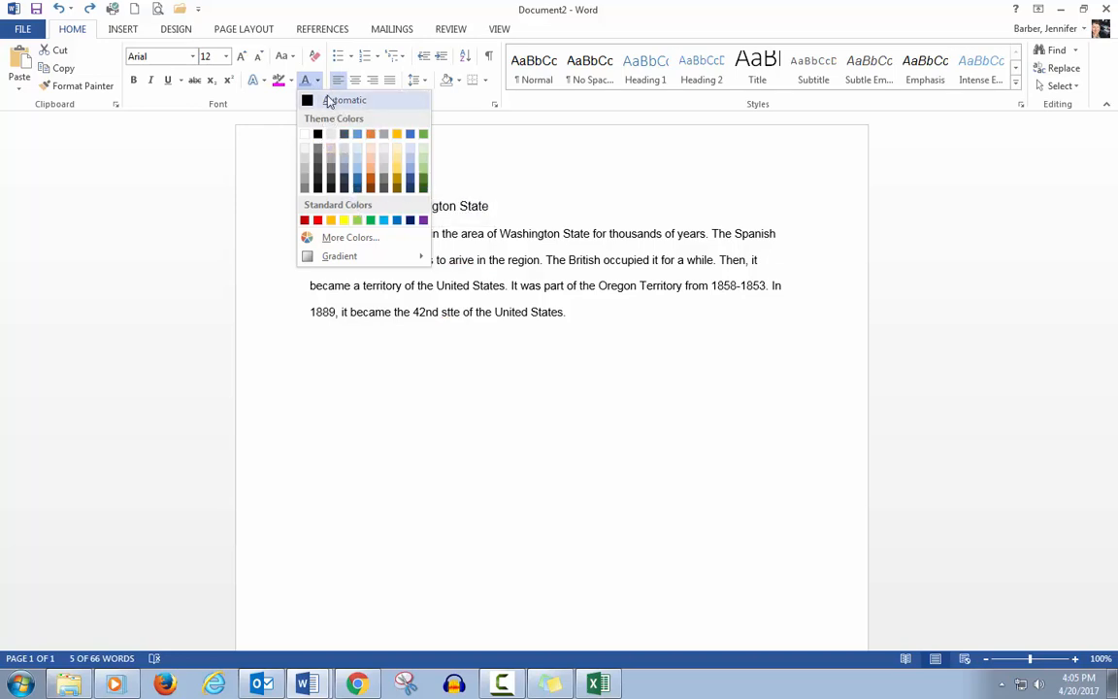
click(326, 101)
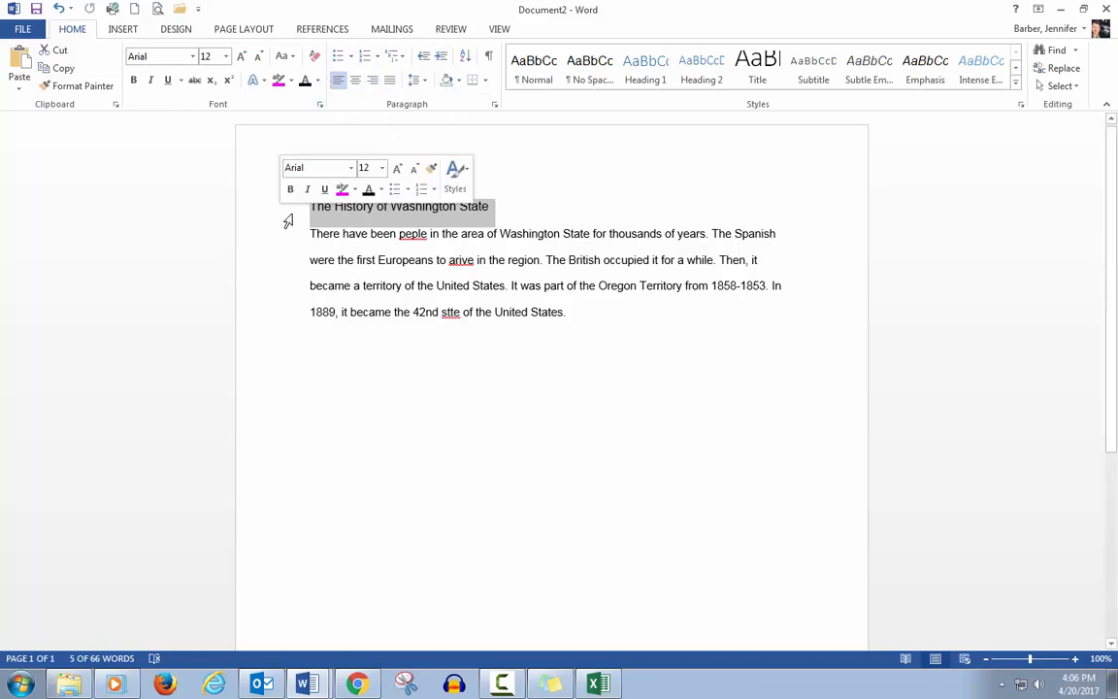
Step: Add bullet formatting to the title and remove it again
click(337, 57)
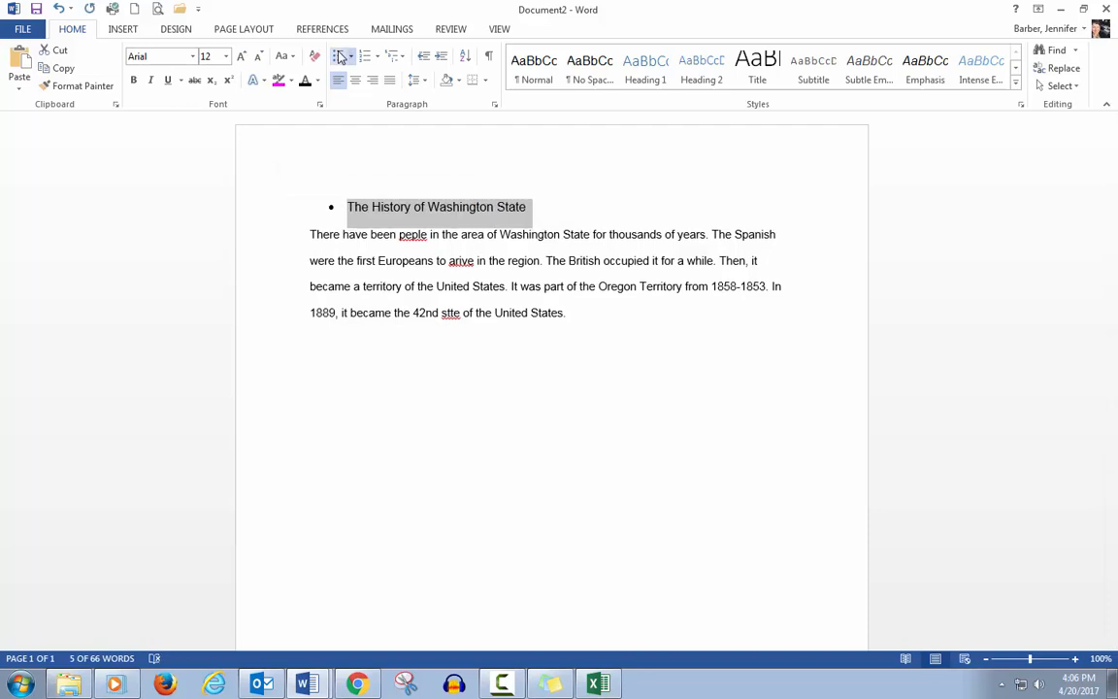
click(339, 57)
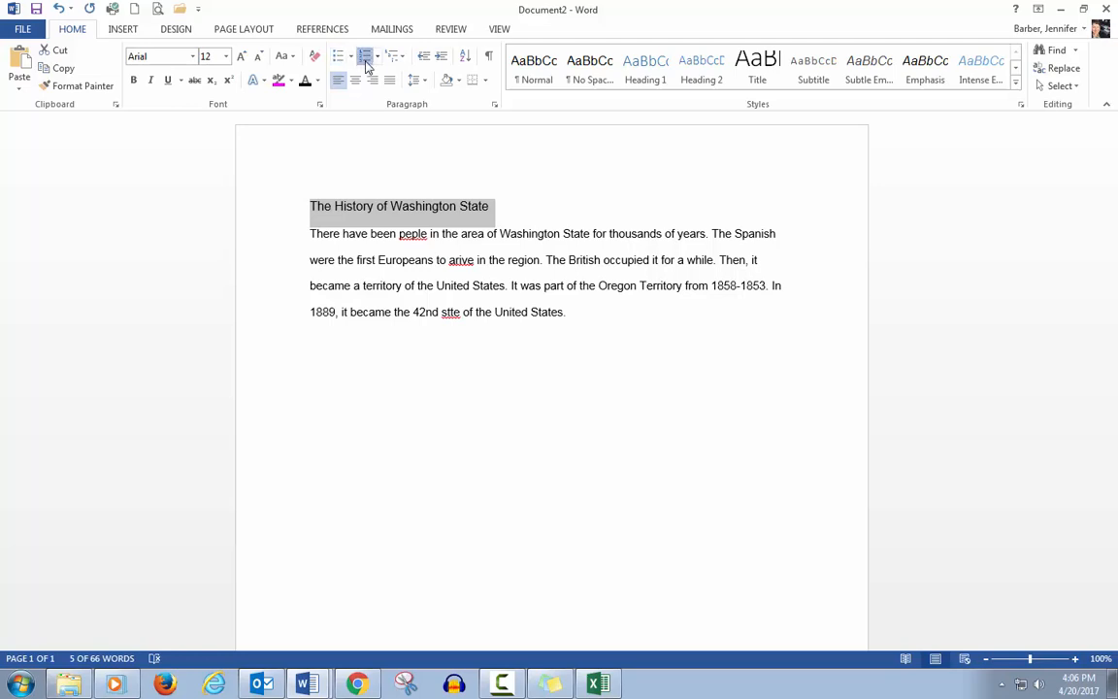
Step: Apply numbered-list formatting to the title and remove it again
click(364, 56)
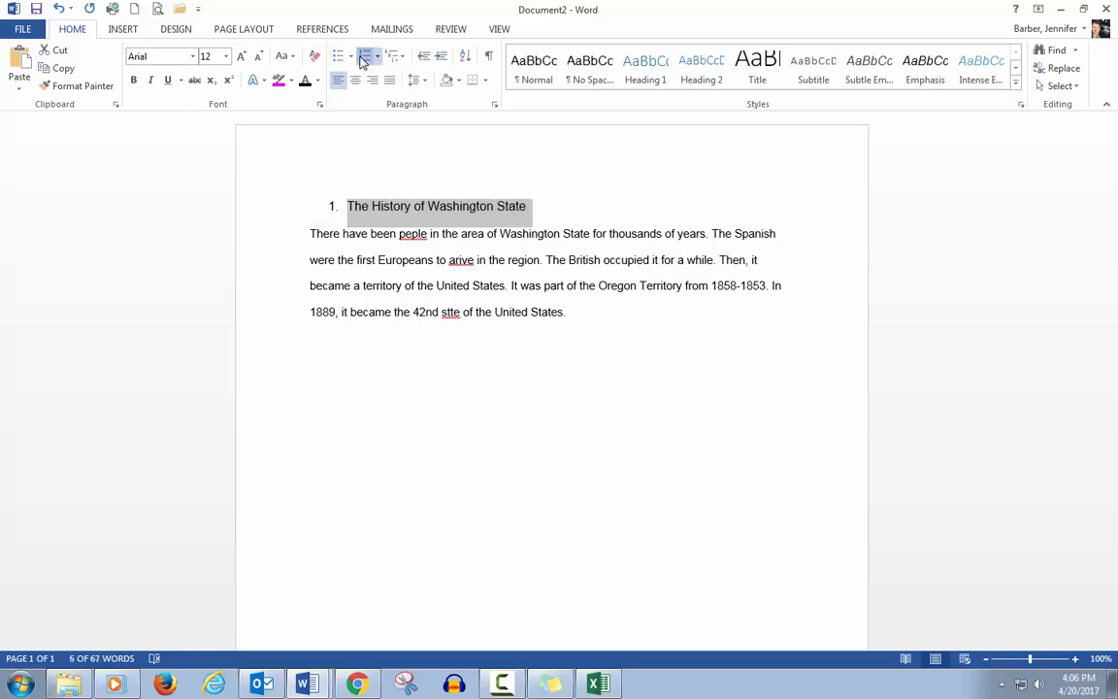
click(365, 60)
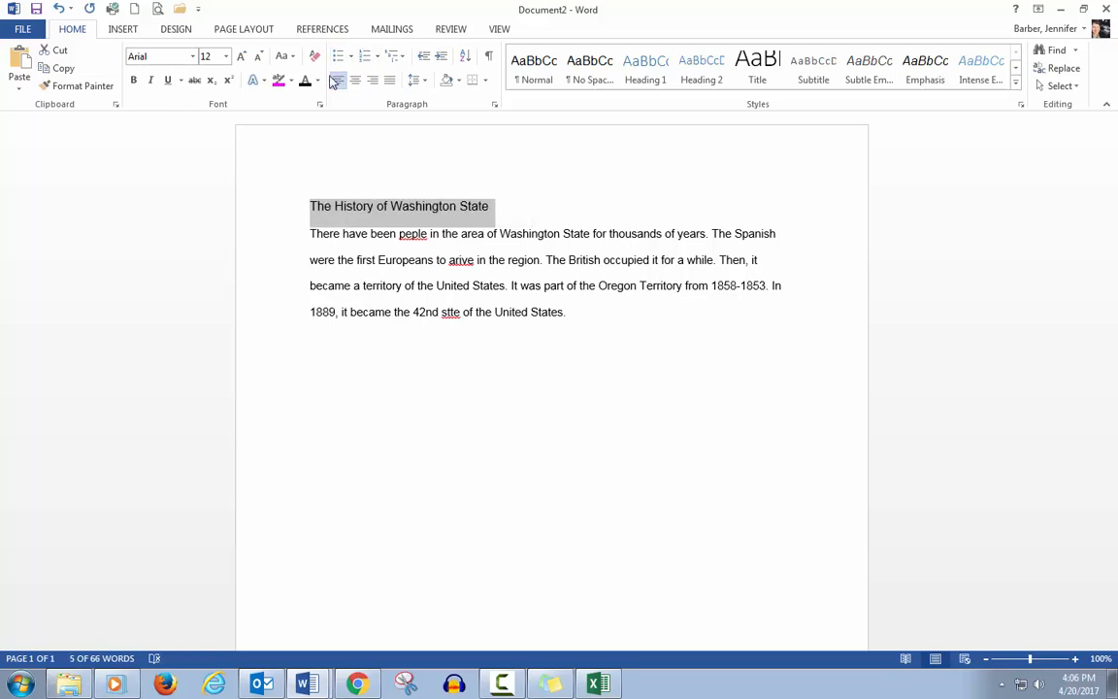
Step: Center the title, right-align it, and return it to left alignment
click(354, 82)
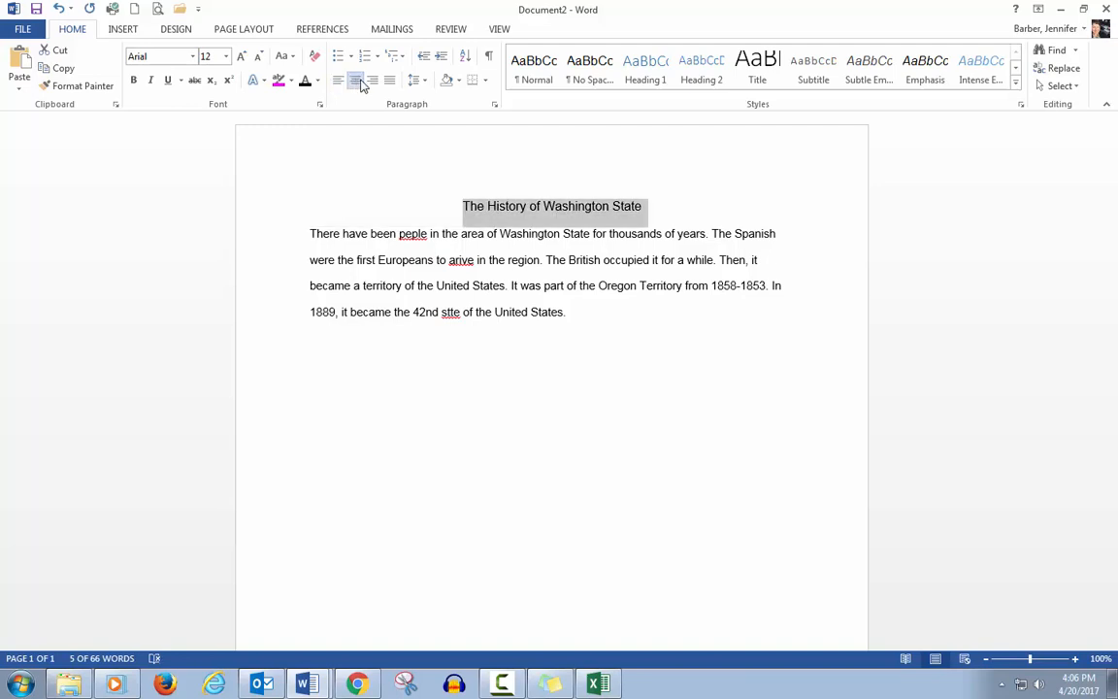
click(372, 81)
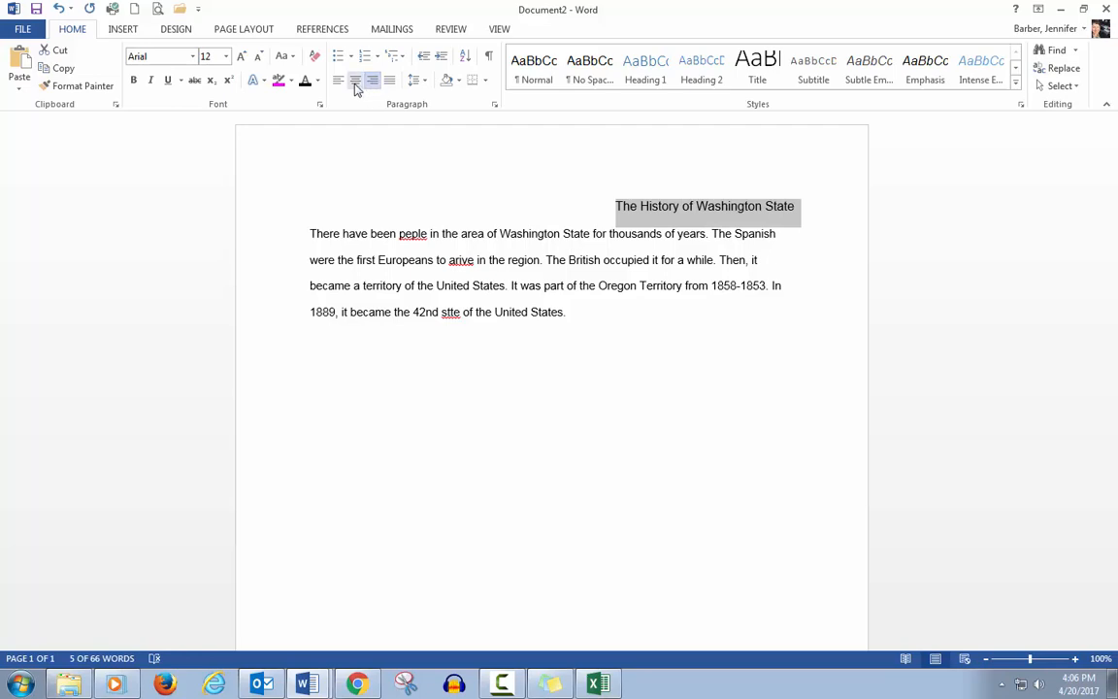
click(339, 81)
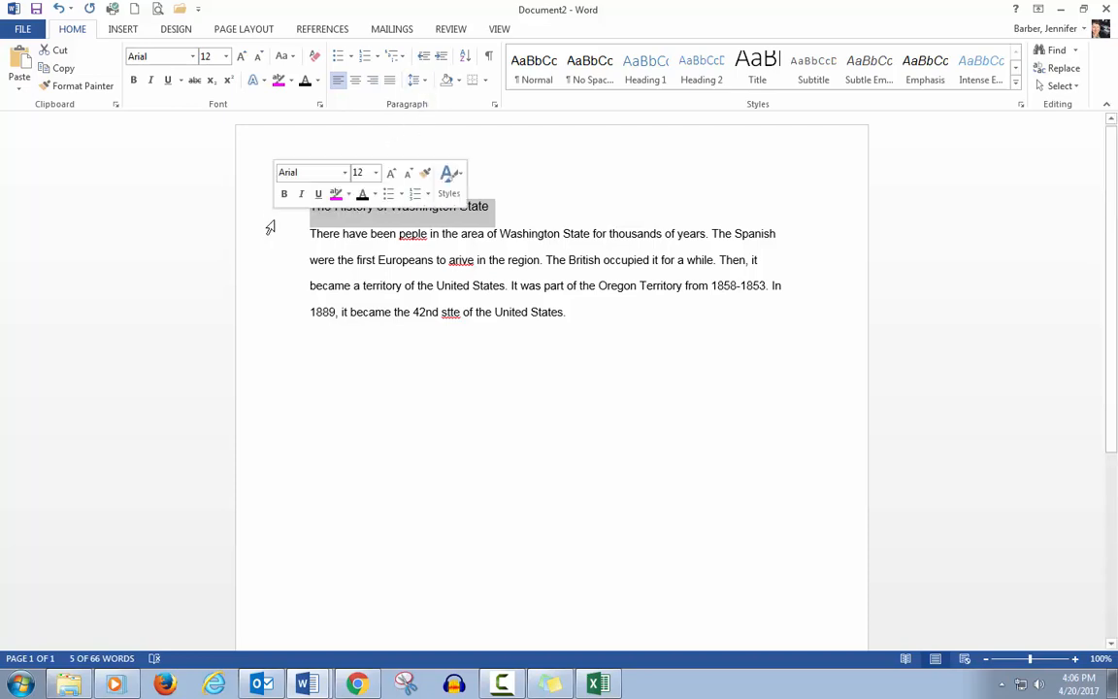
Step: Select all the text and set its line spacing to 1.0, then back to 2.0
drag(273, 226, 292, 327)
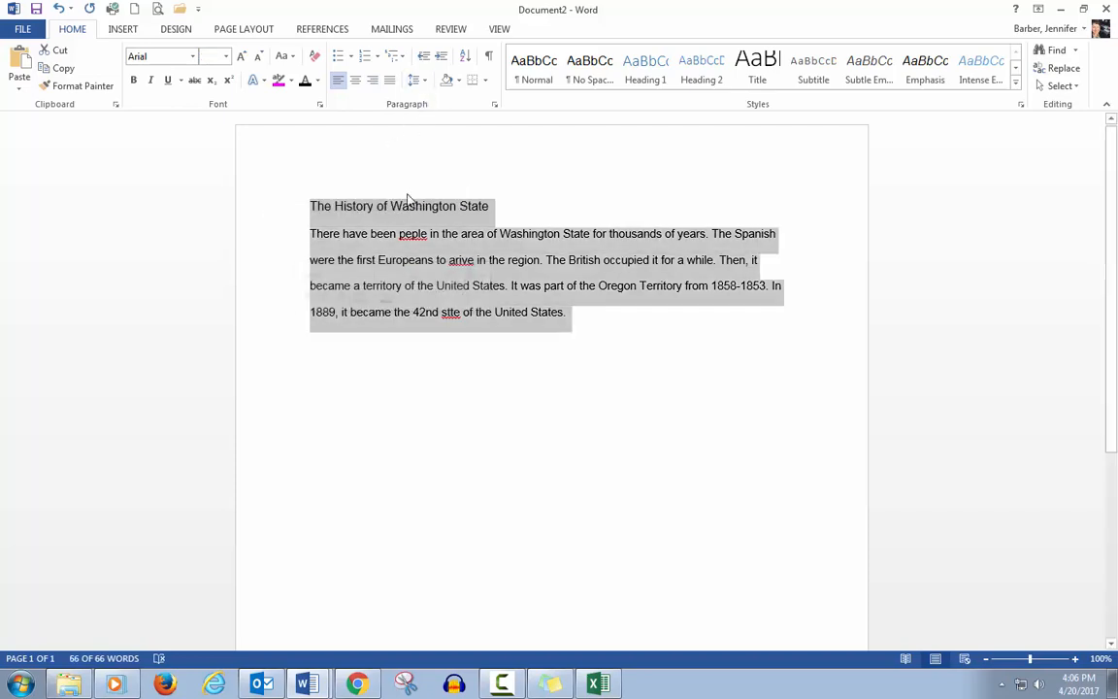
click(426, 81)
click(437, 101)
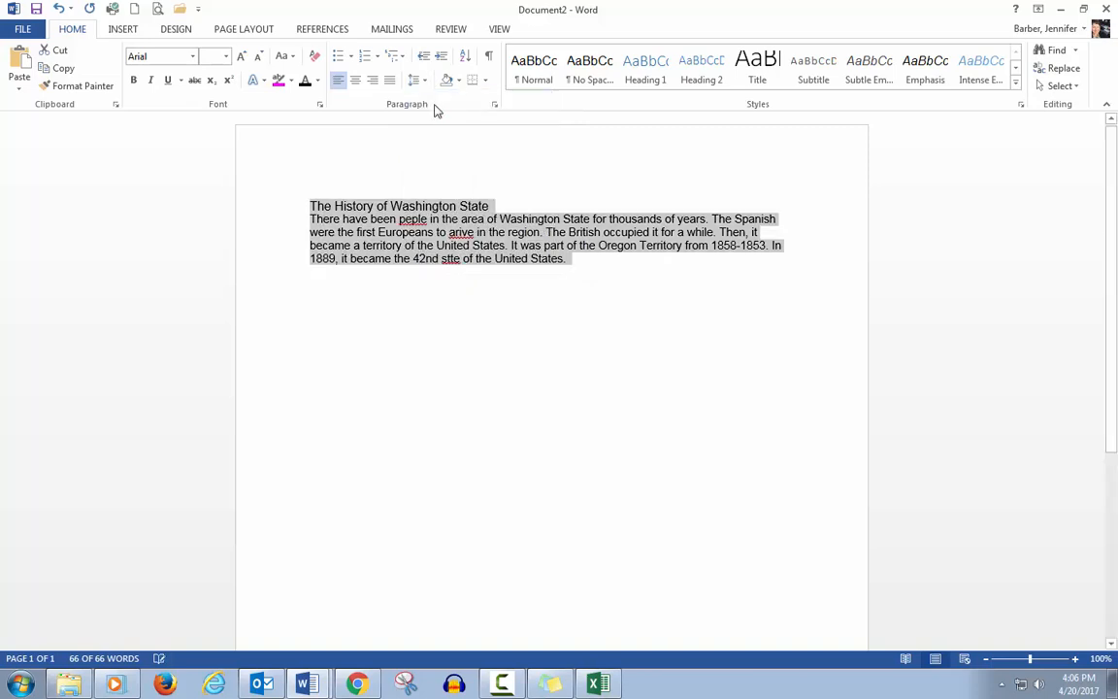
click(424, 82)
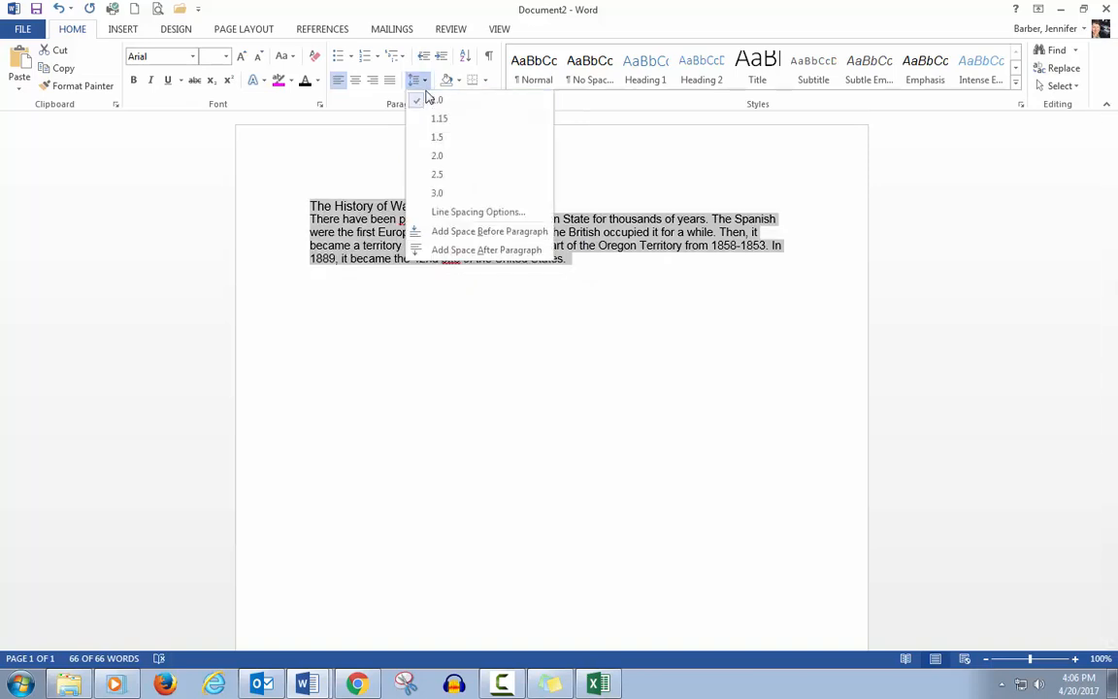
click(440, 162)
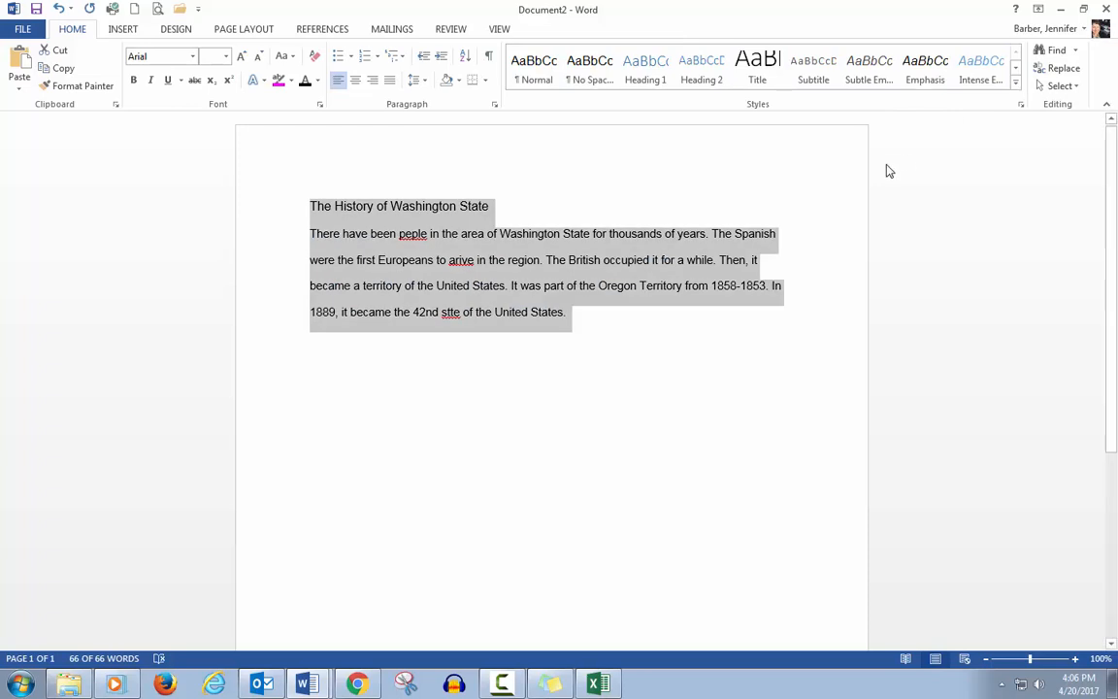
Step: Practise selecting all the document text, once with the Select All command and by dragging across it, deselecting between tries
click(614, 430)
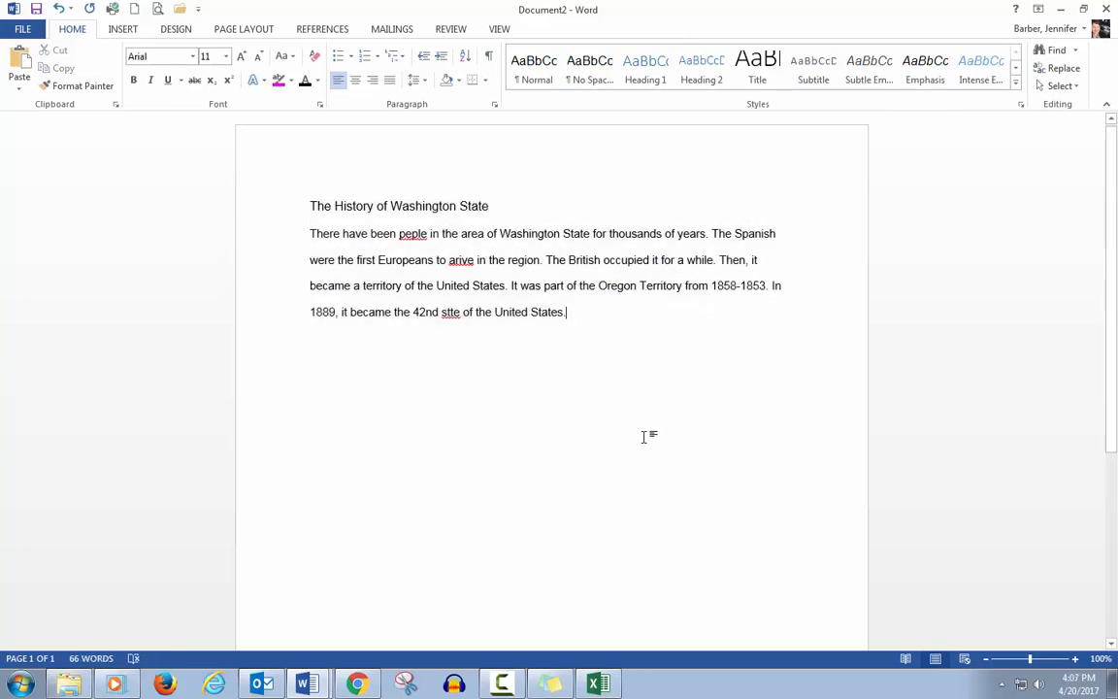
click(1046, 89)
click(964, 105)
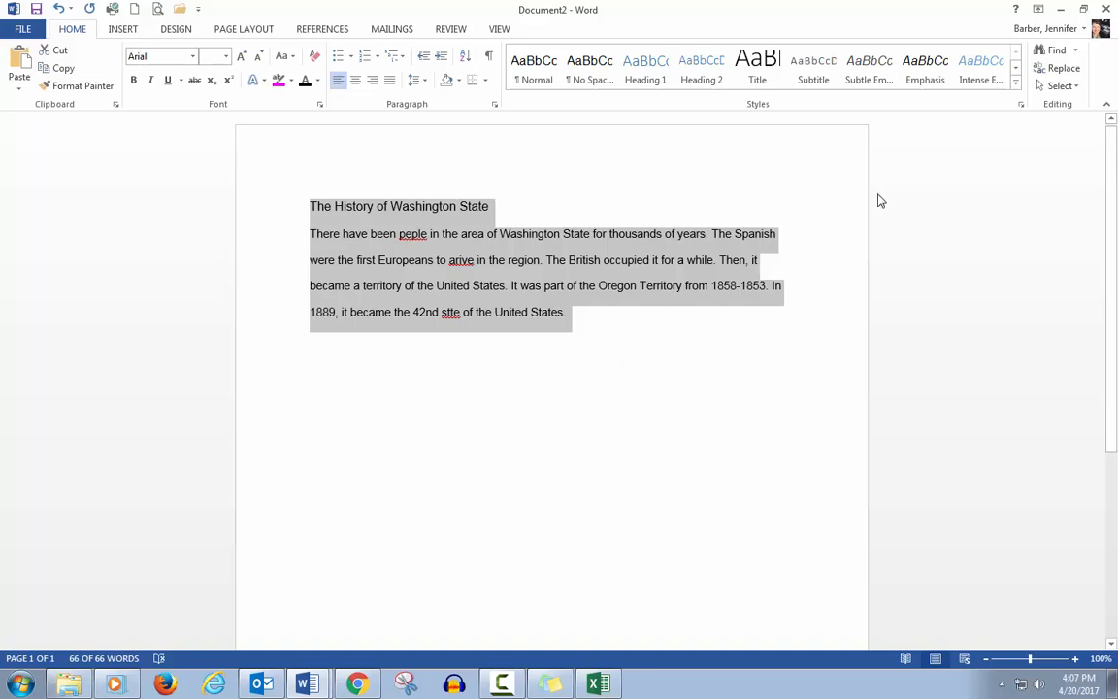
click(741, 328)
click(1061, 85)
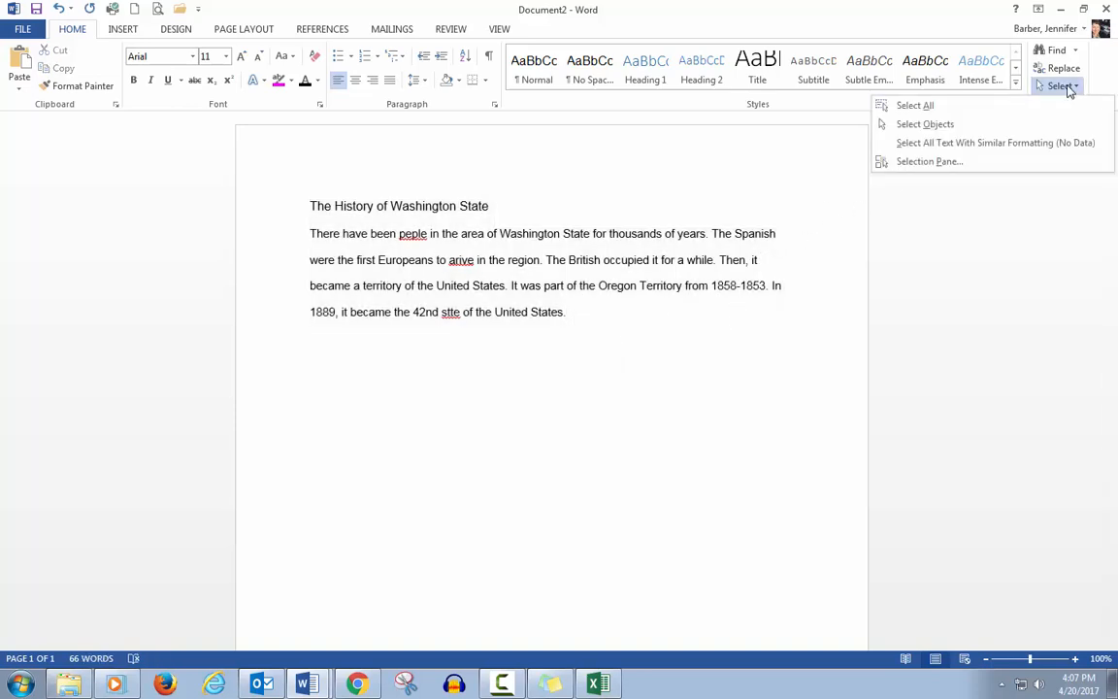
click(1062, 107)
click(599, 414)
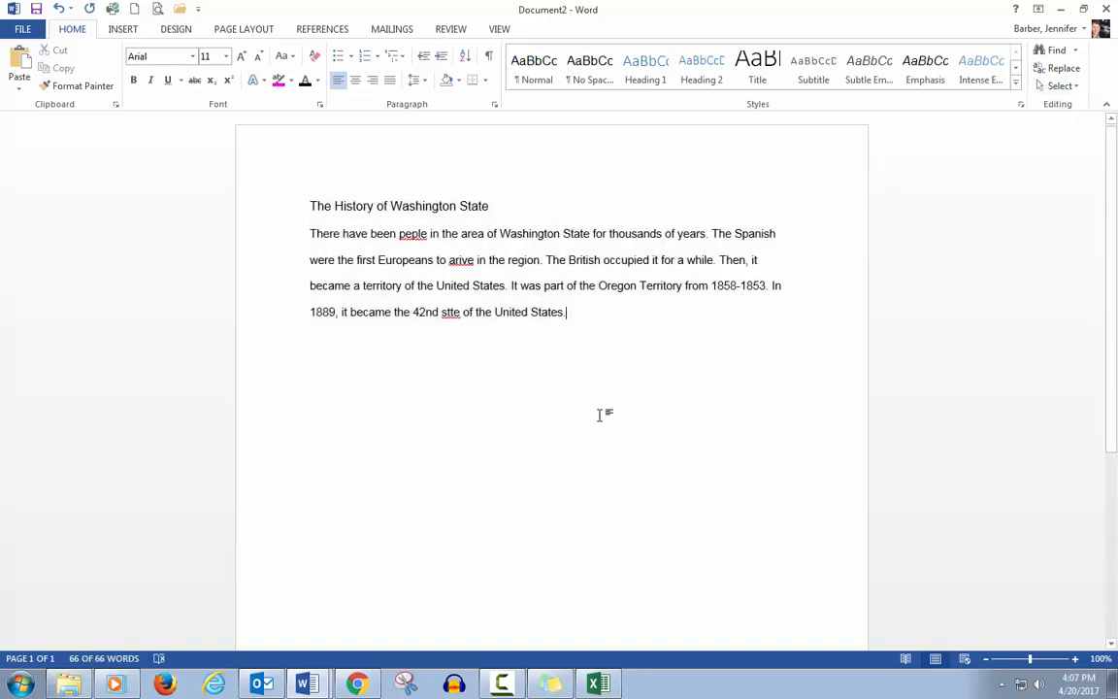
drag(287, 213, 312, 323)
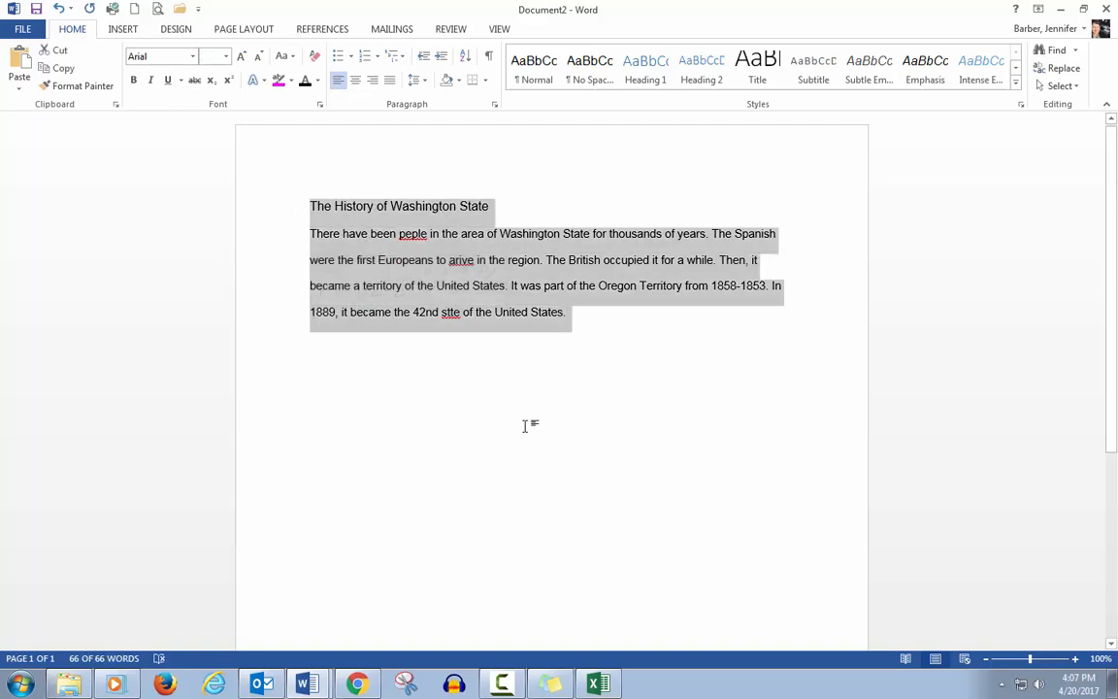
click(586, 328)
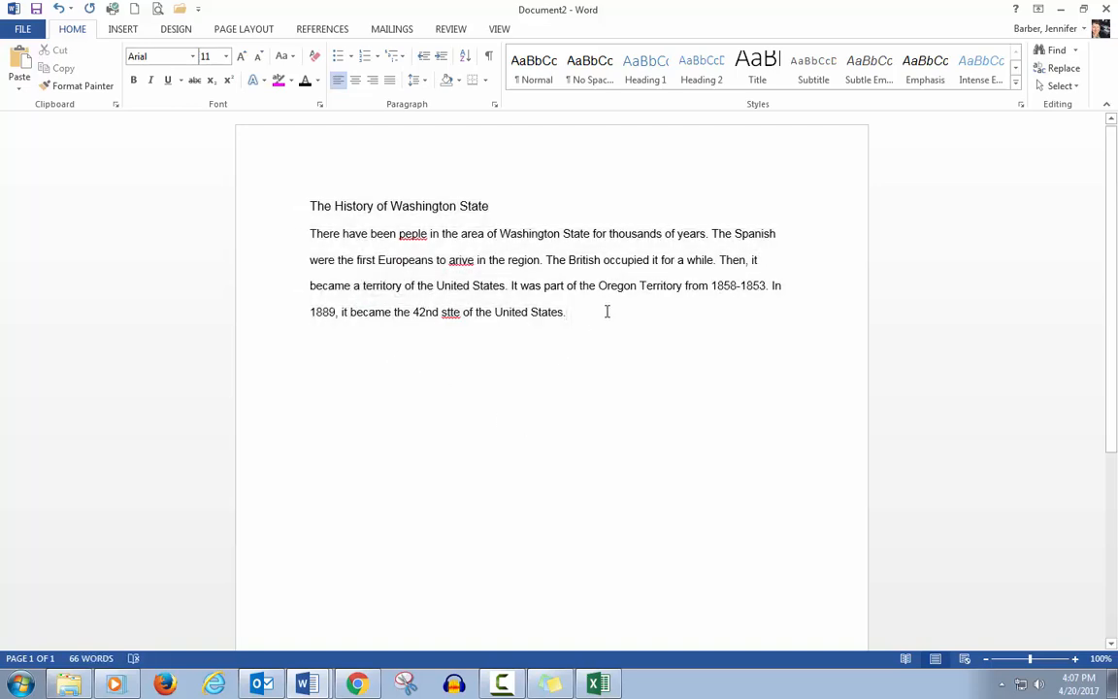
drag(607, 312, 307, 194)
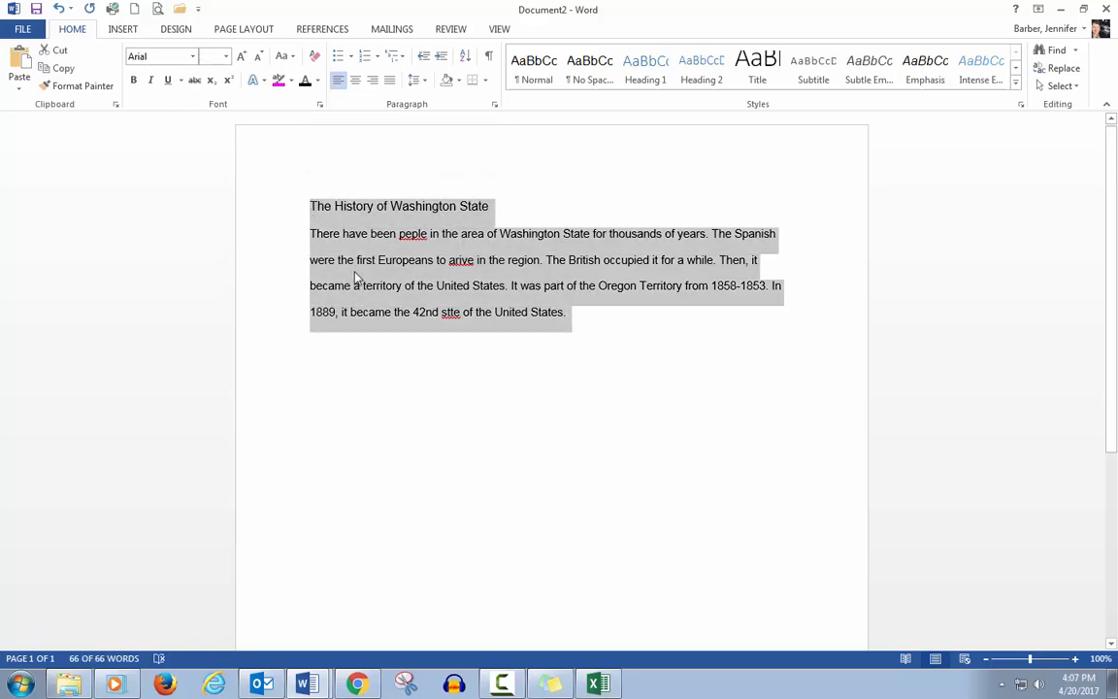
Step: Practise selecting single lines from the margin and single words such as 'became', 'been' and 'peple'
click(252, 213)
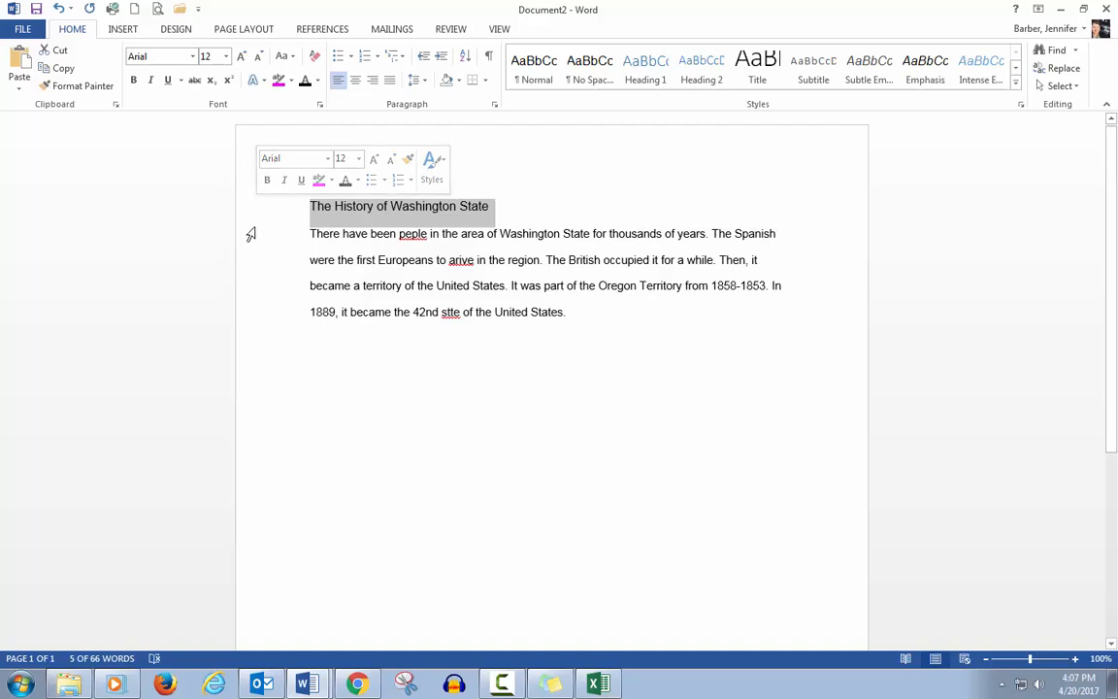
click(250, 233)
click(256, 274)
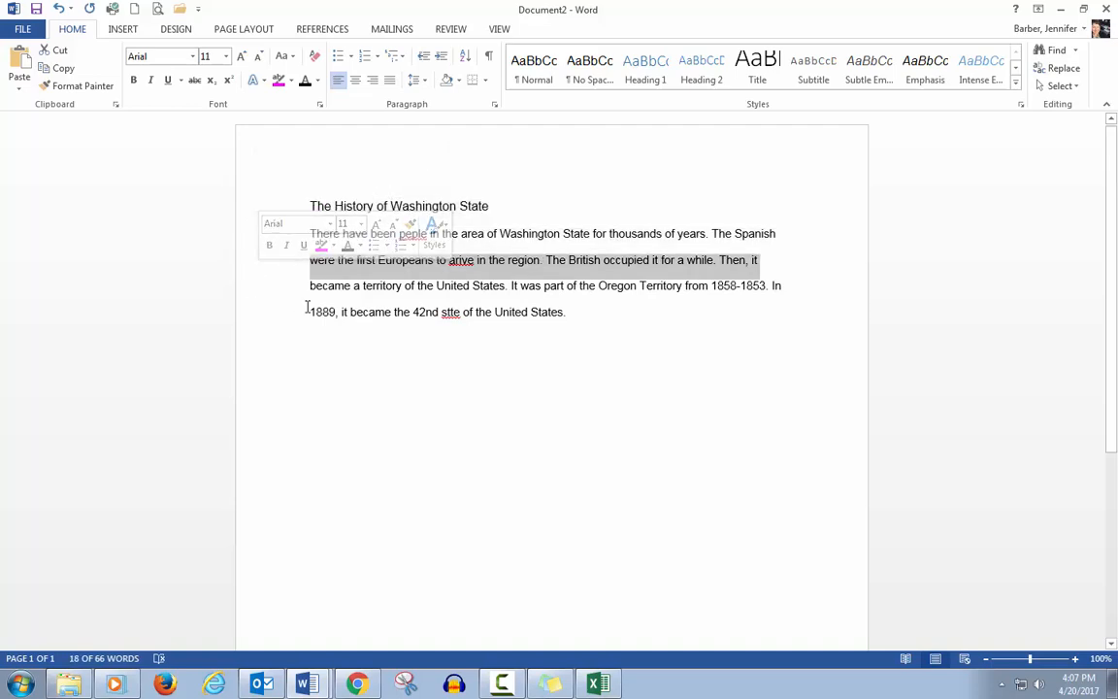
double_click(368, 314)
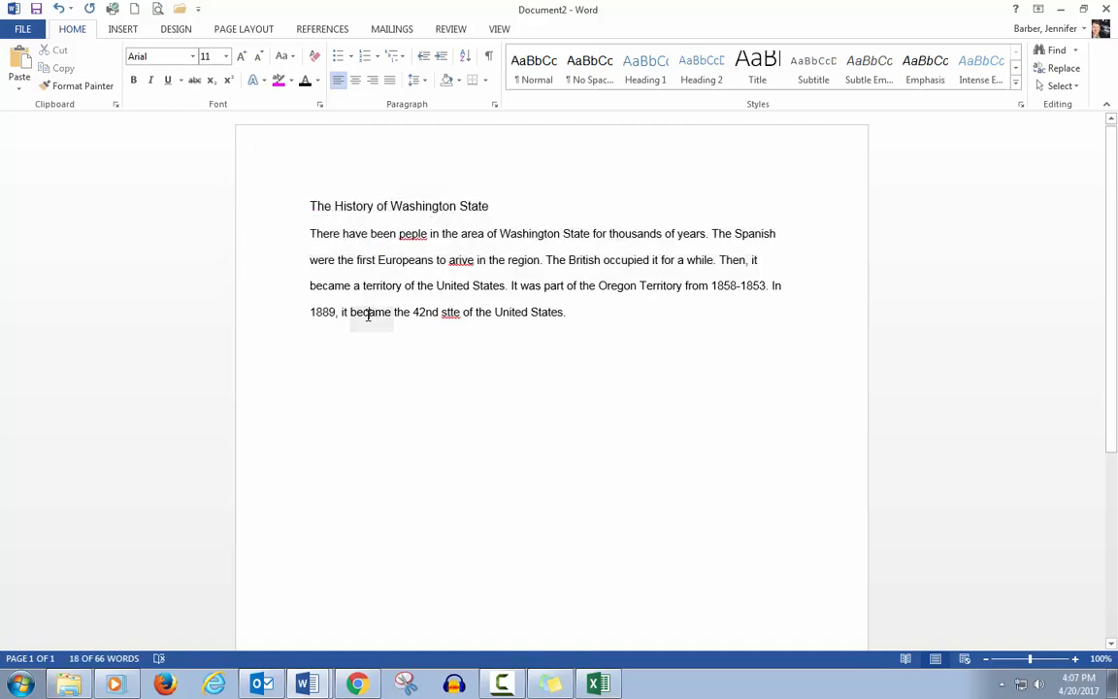
double_click(377, 236)
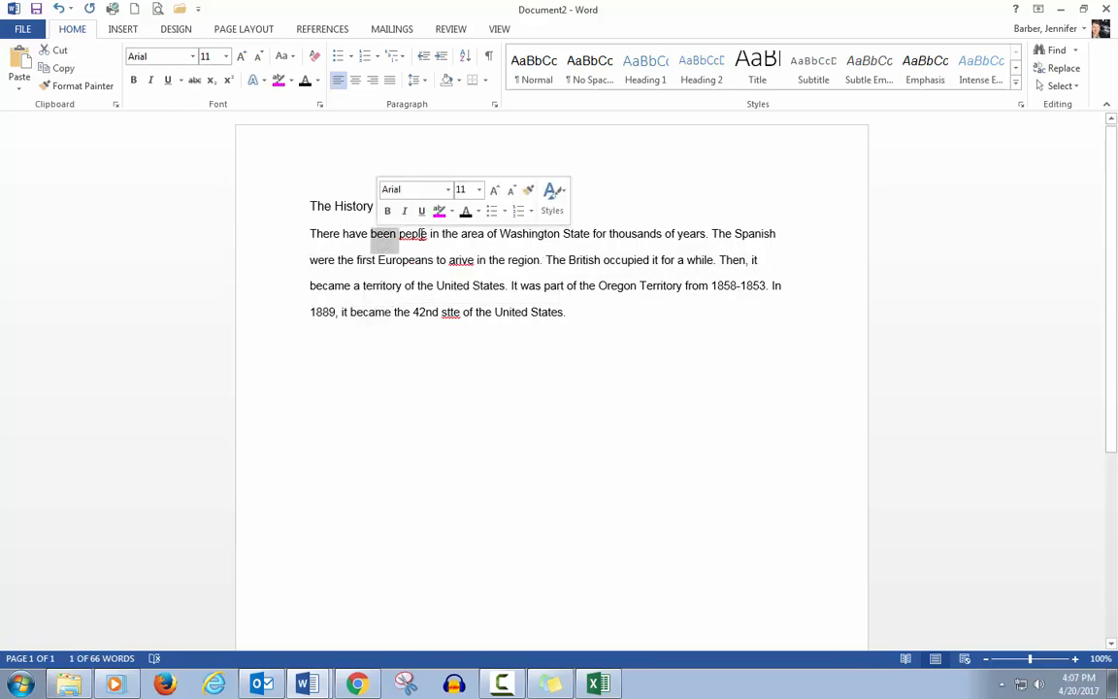
double_click(417, 233)
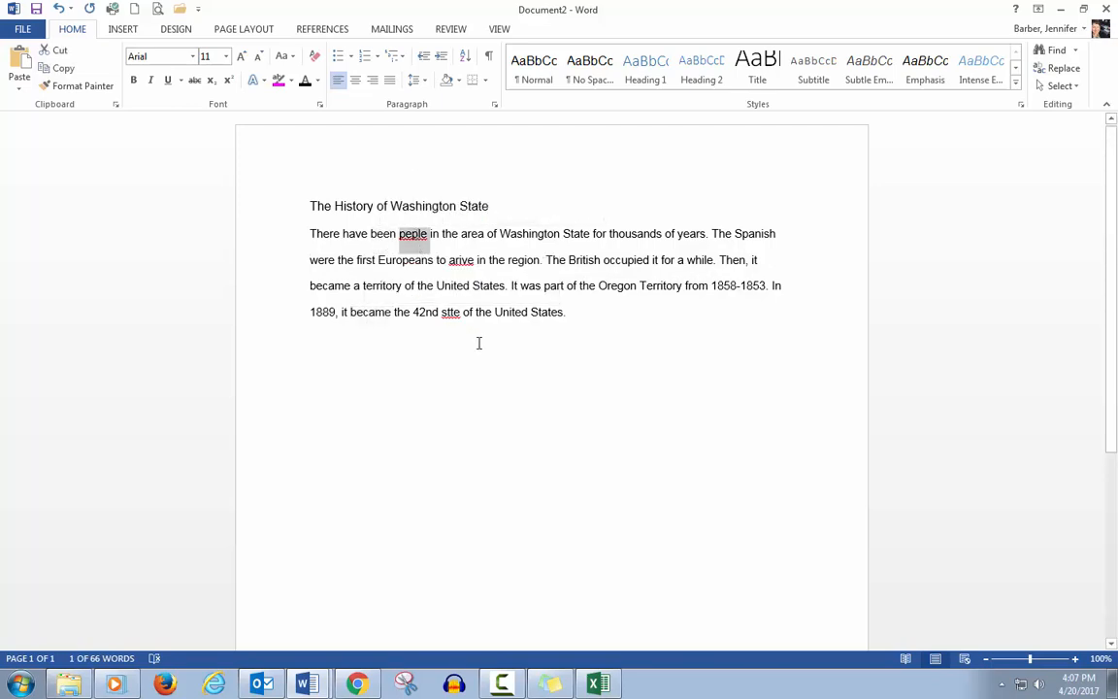
double_click(383, 234)
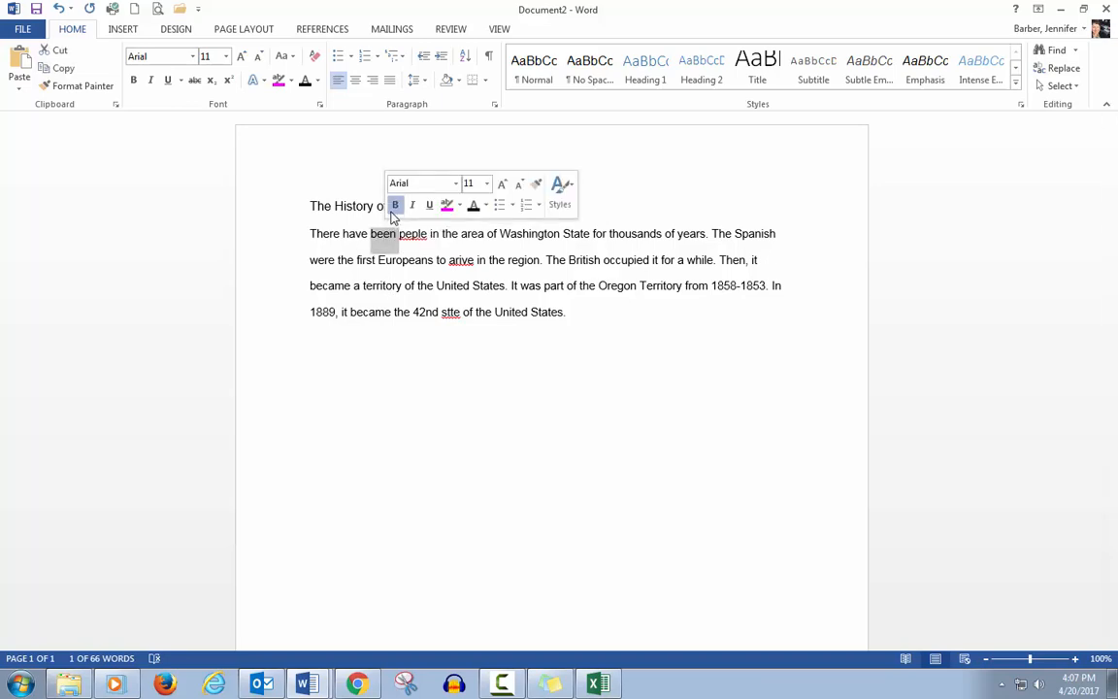
Step: Toggle bold on and off, then underline on and off, for the word 'been'
click(394, 206)
click(395, 206)
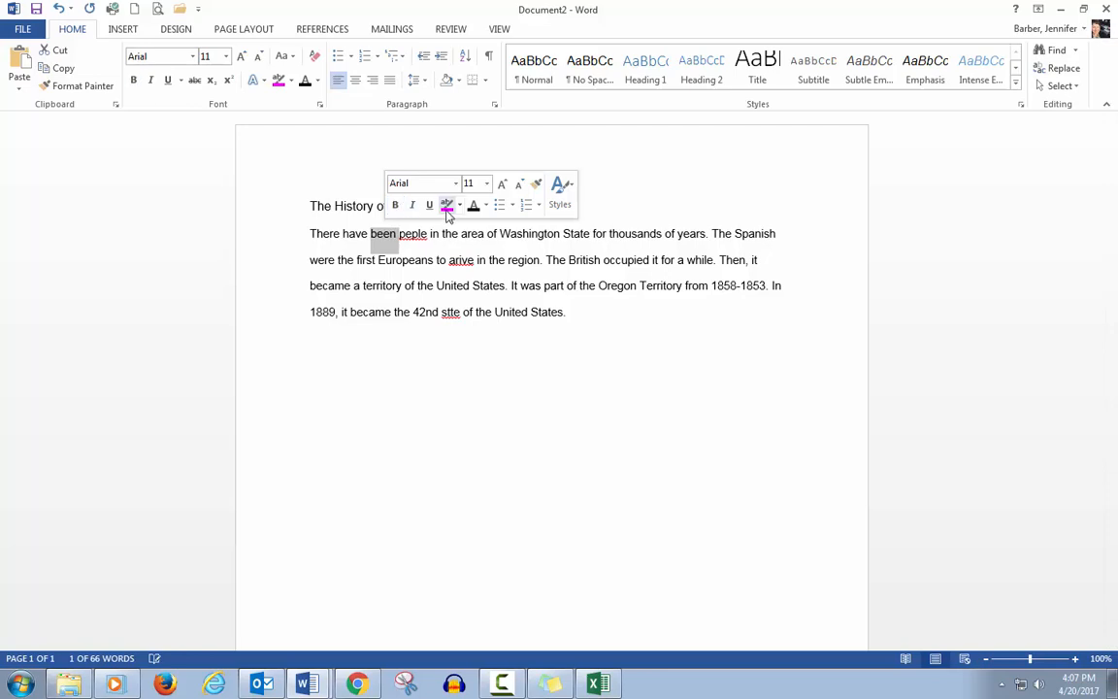
click(430, 207)
click(430, 207)
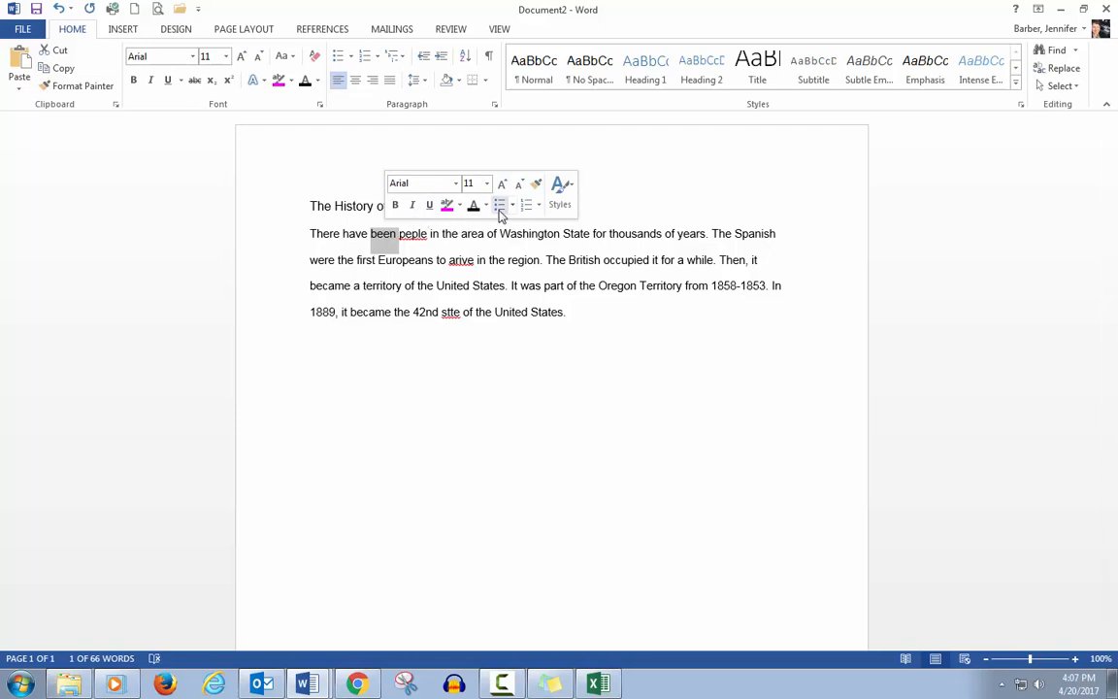
Step: Underline the first letter of 'were' at the start of the second line, then undo the underline
click(309, 258)
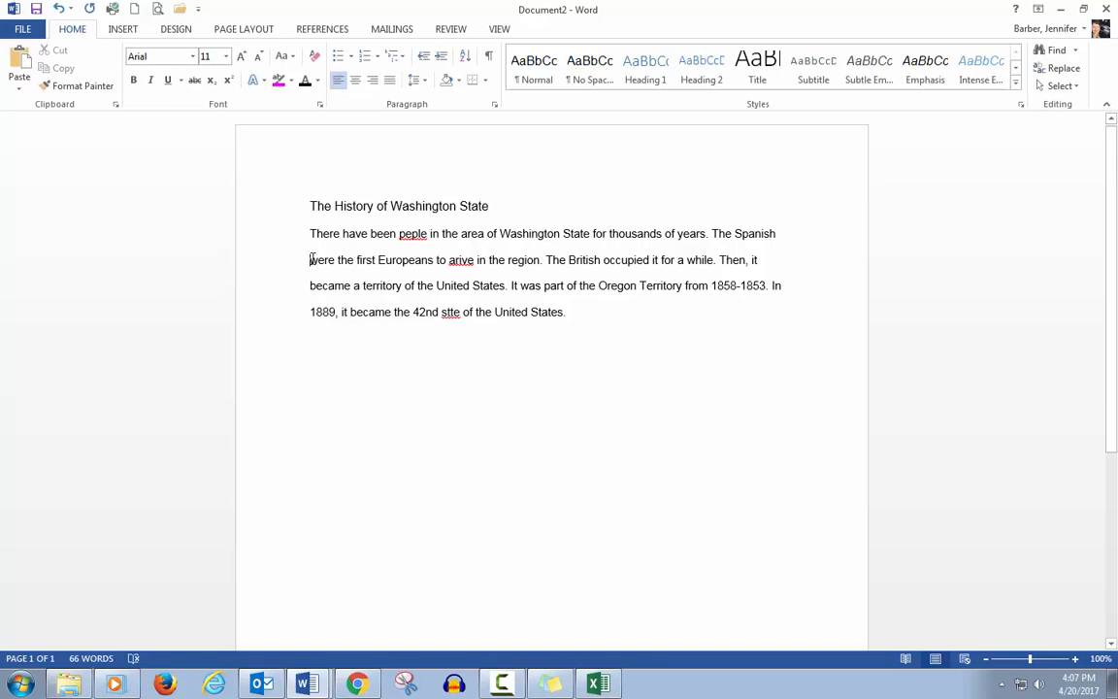
double_click(312, 259)
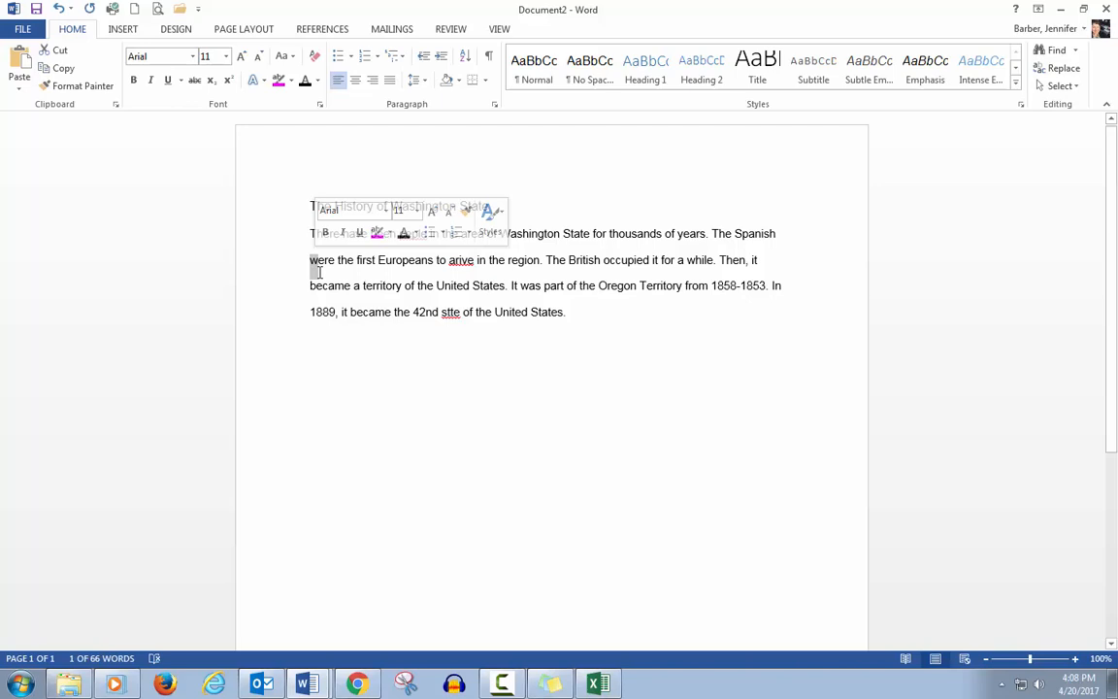
click(360, 234)
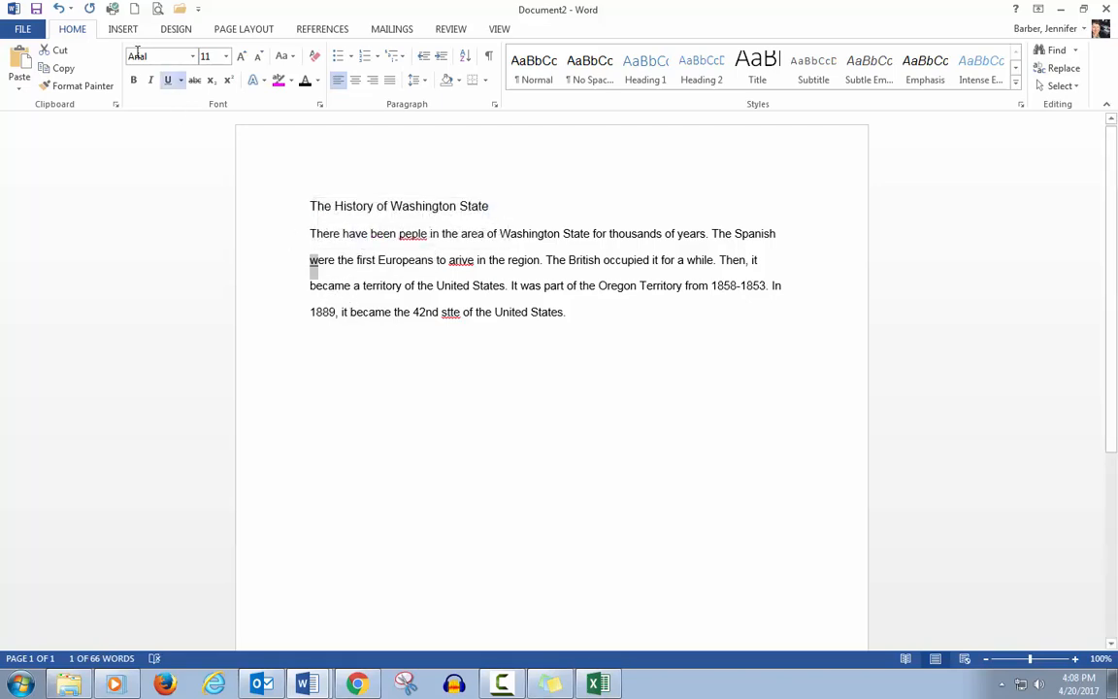
click(58, 9)
Step: Insert a page break before the line beginning 'were the first Europeans'
click(584, 294)
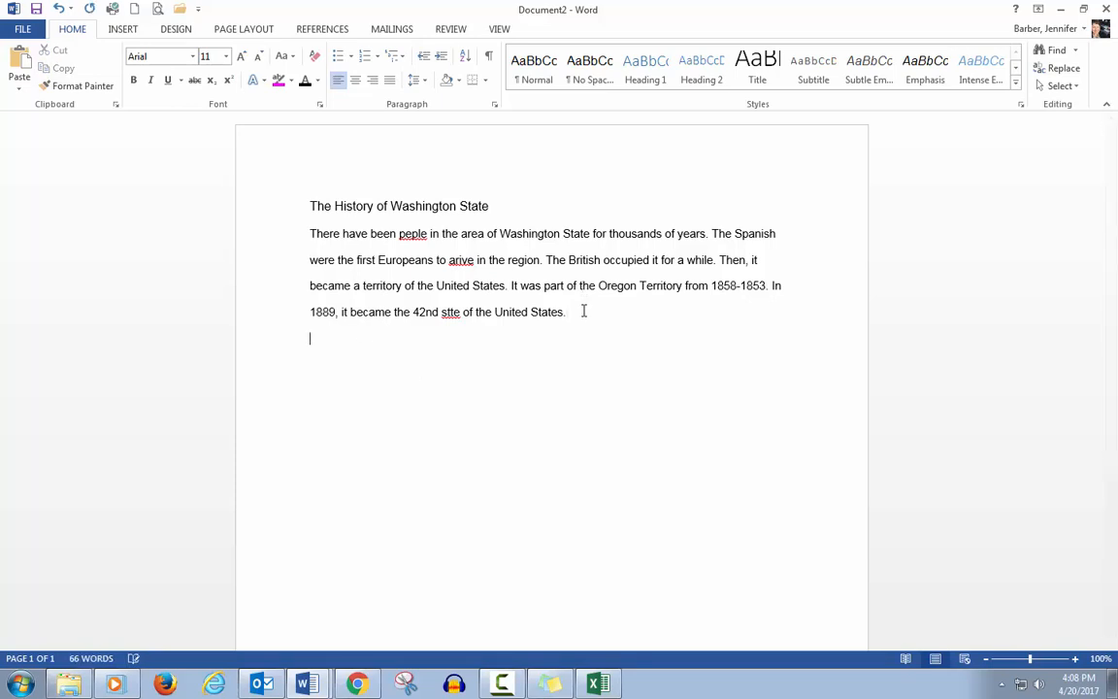
click(123, 30)
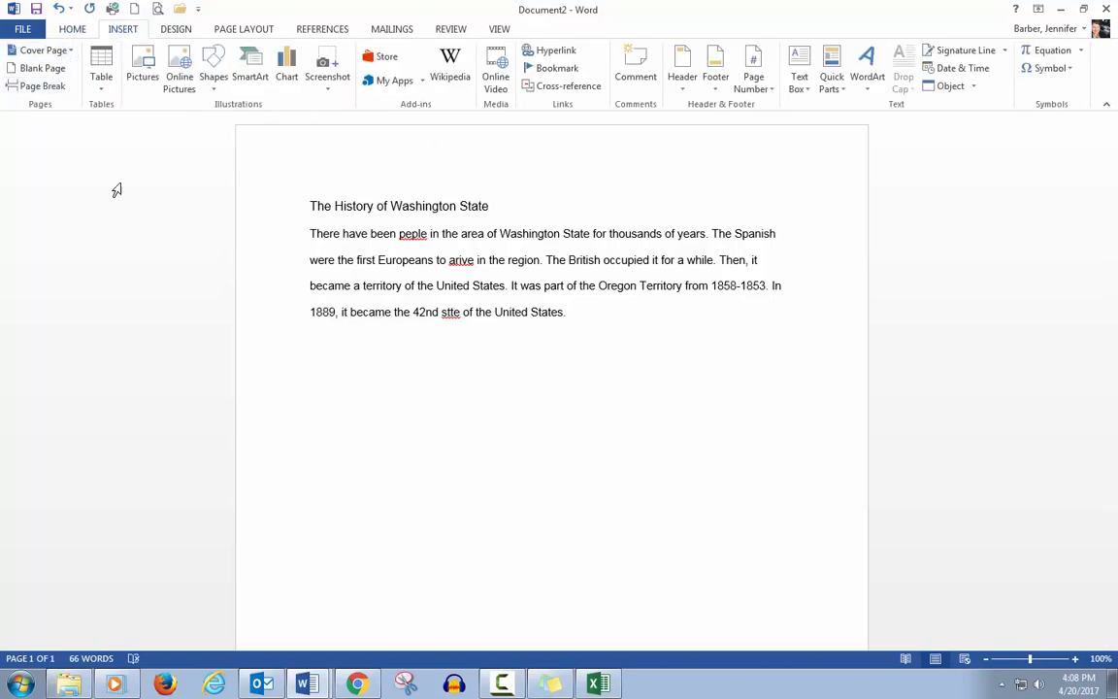
click(307, 261)
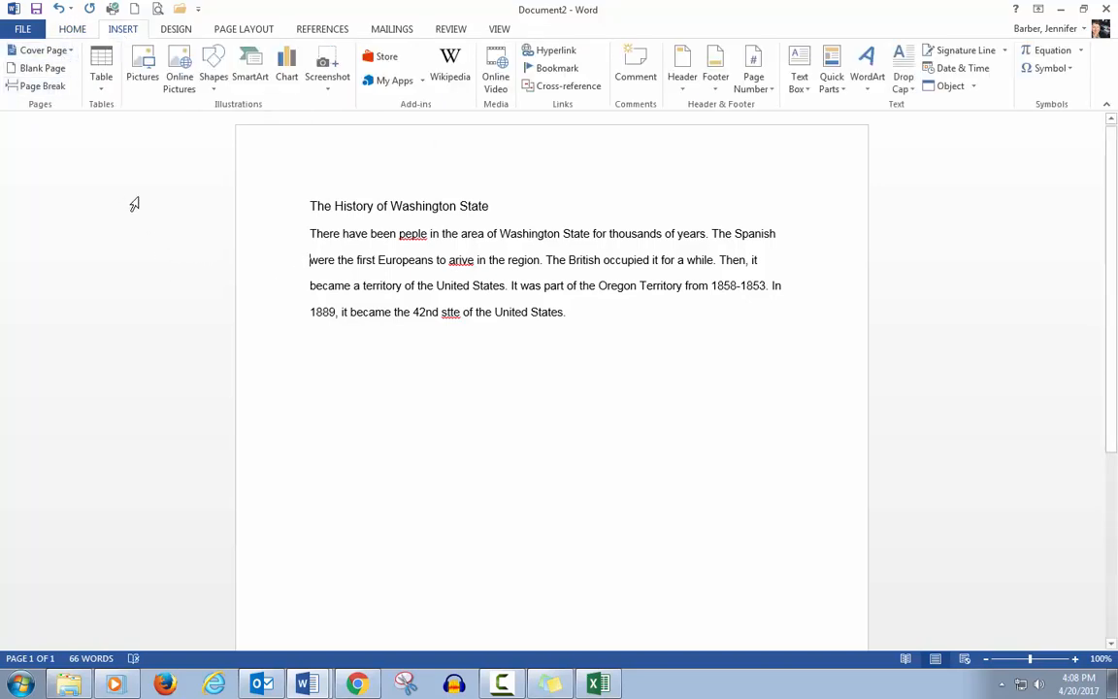
click(43, 85)
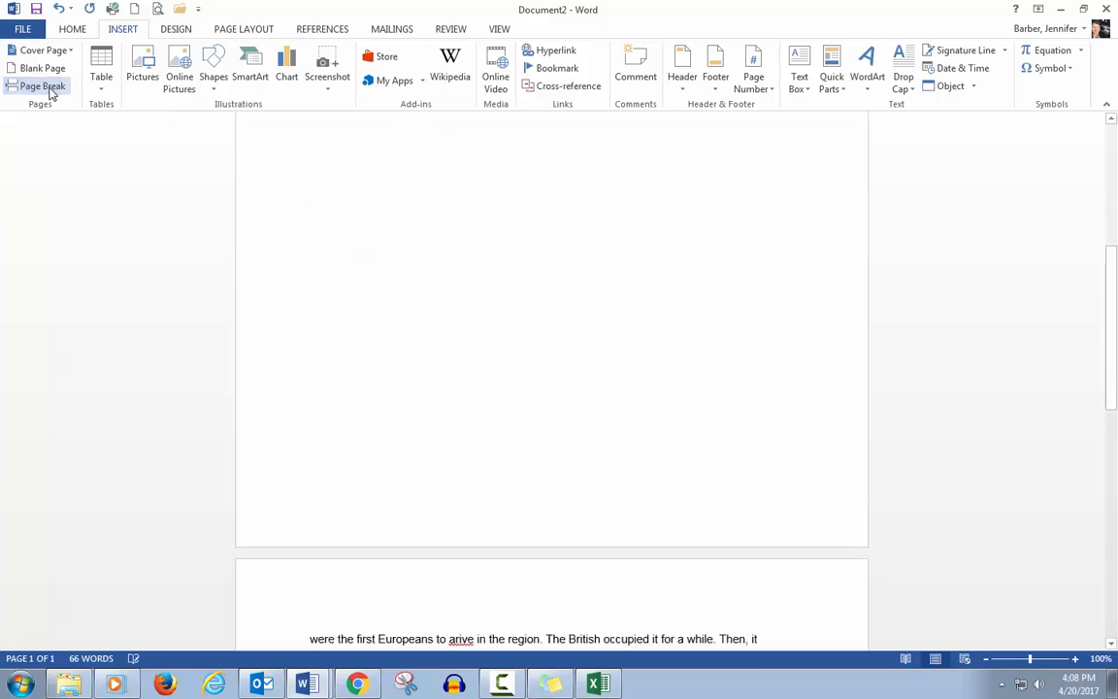
scroll(43, 85, down, 1)
scroll(377, 315, down, 3)
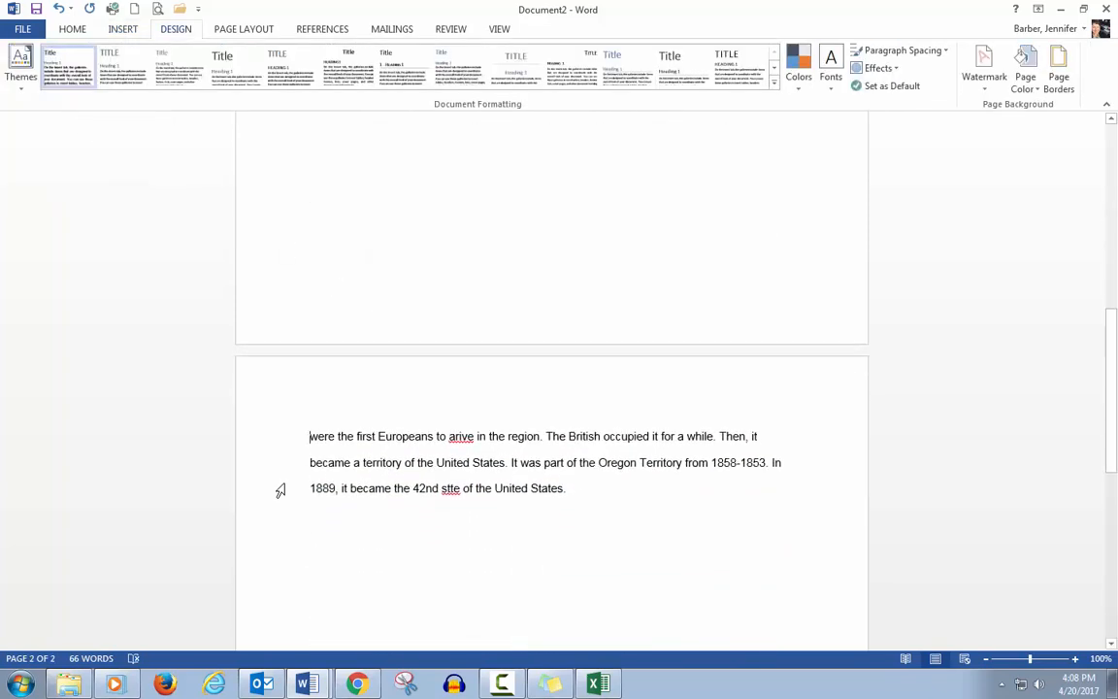
scroll(270, 491, down, 1)
scroll(269, 491, up, 12)
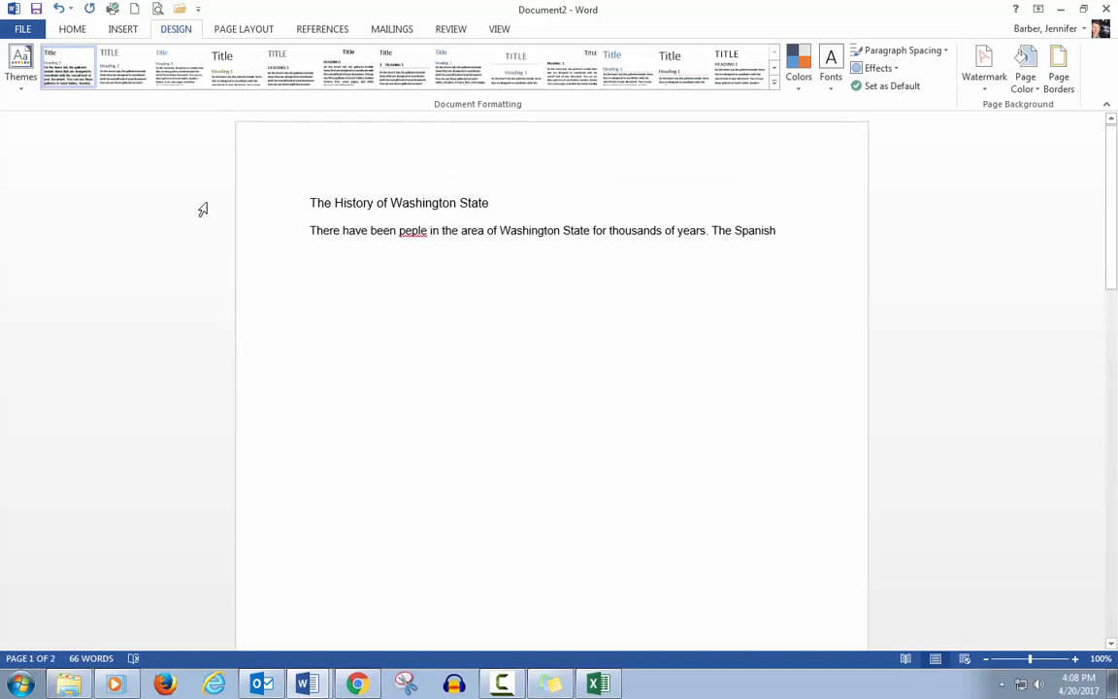
Step: Undo the page break
click(115, 31)
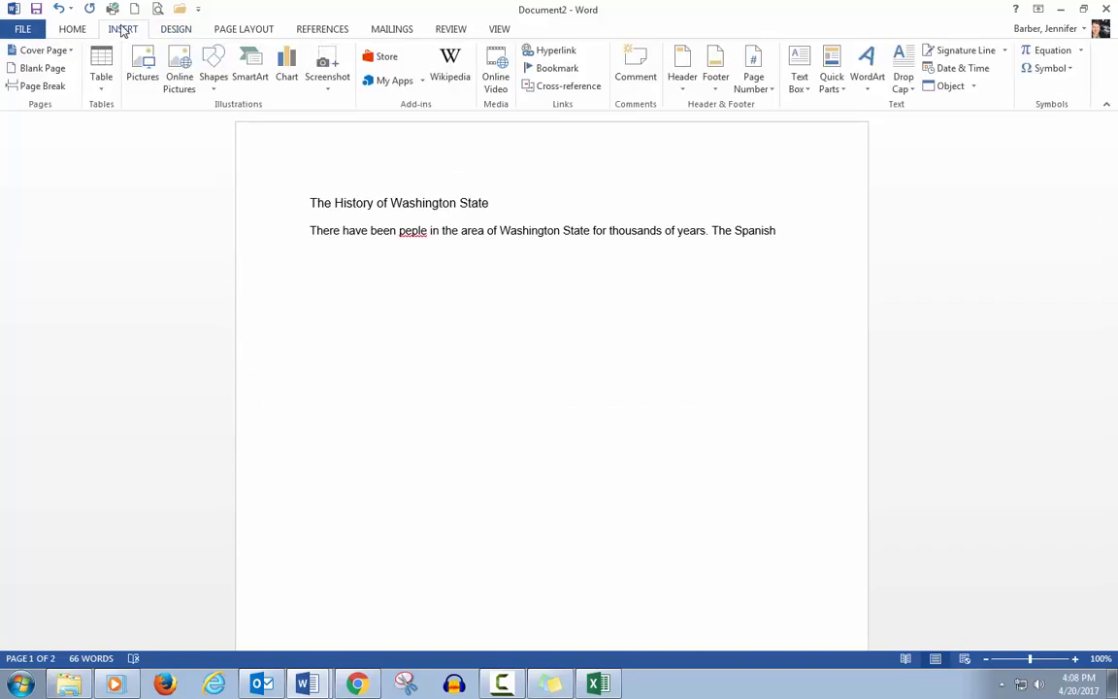
click(59, 12)
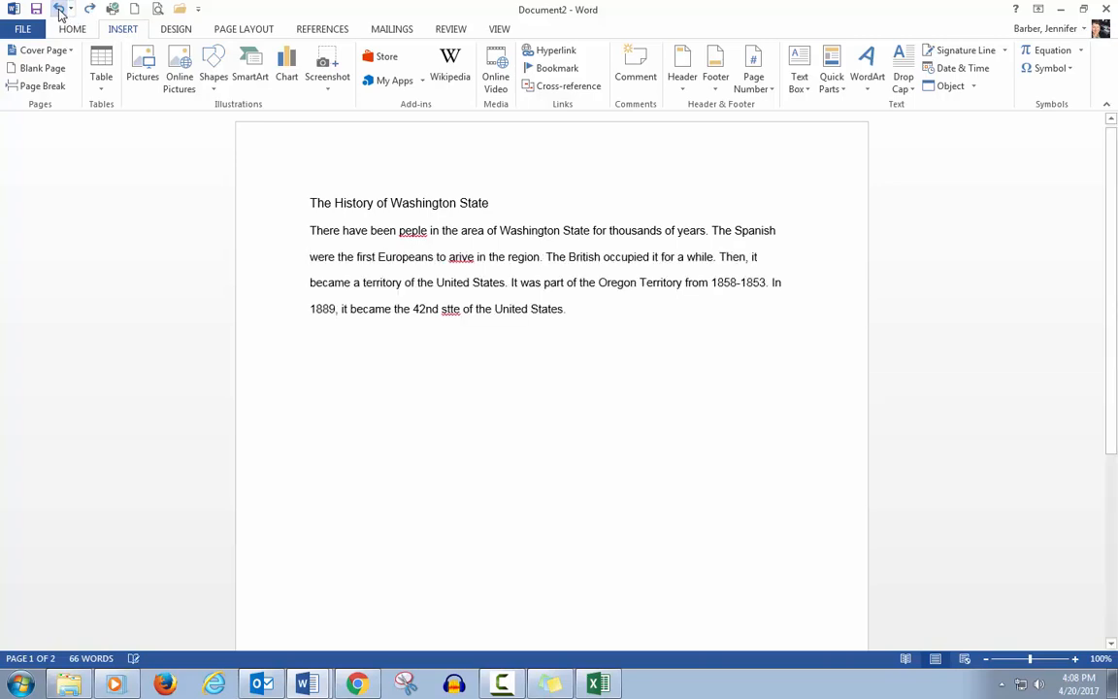
Step: Insert a photo into the document after the first body line, then delete it
click(103, 76)
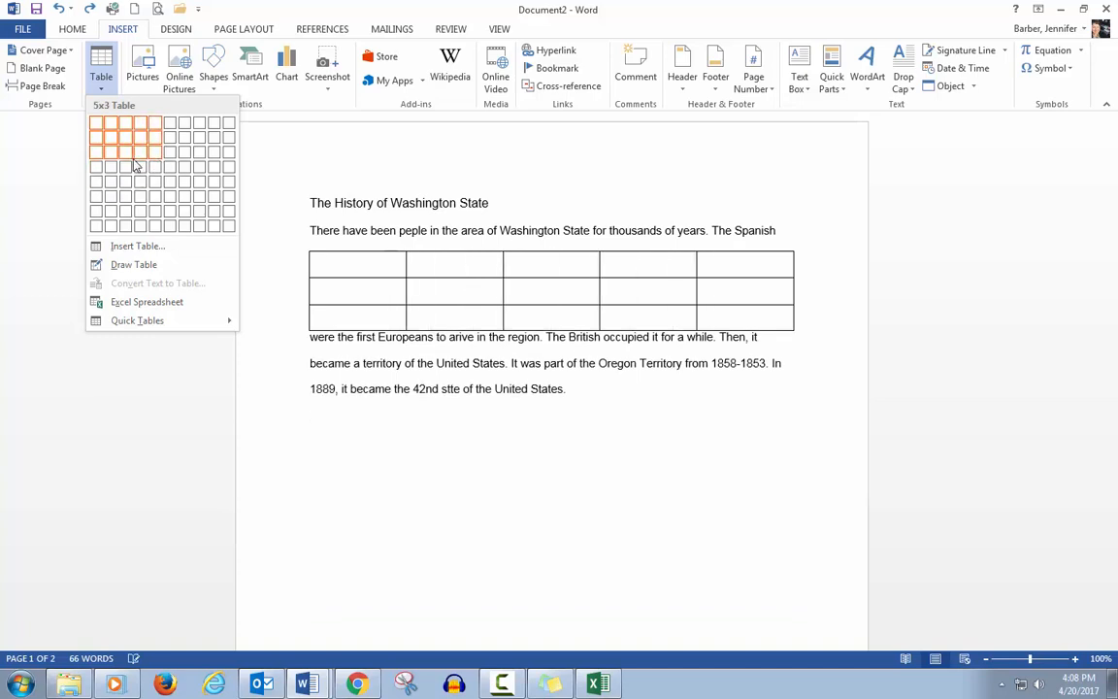
click(48, 146)
click(143, 64)
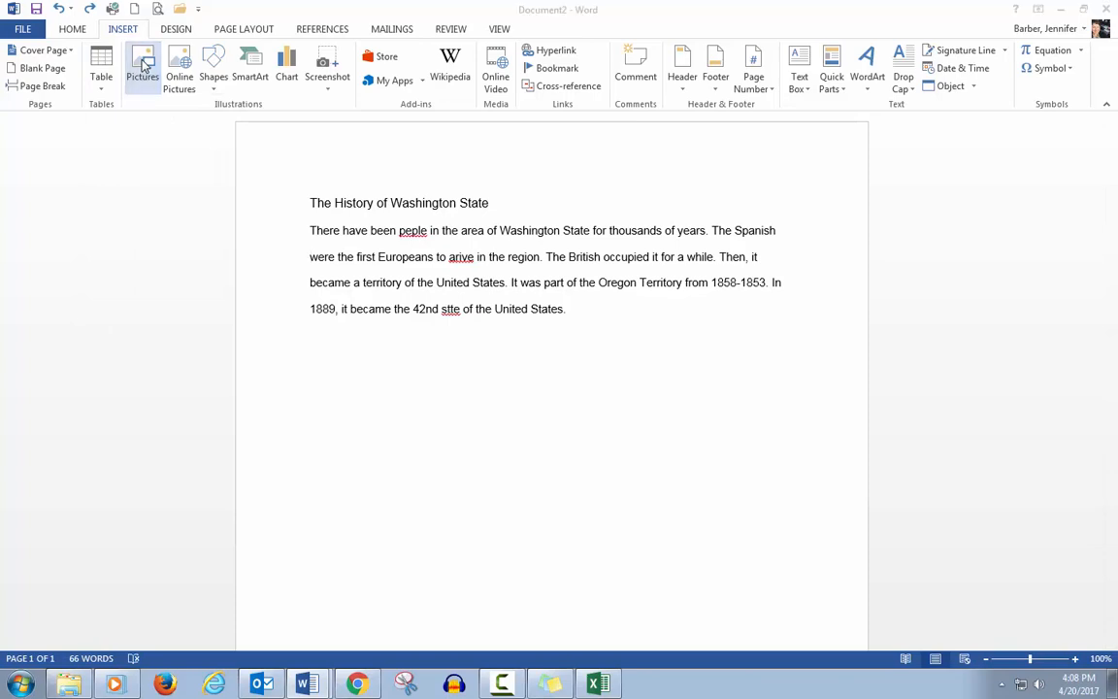
double_click(248, 155)
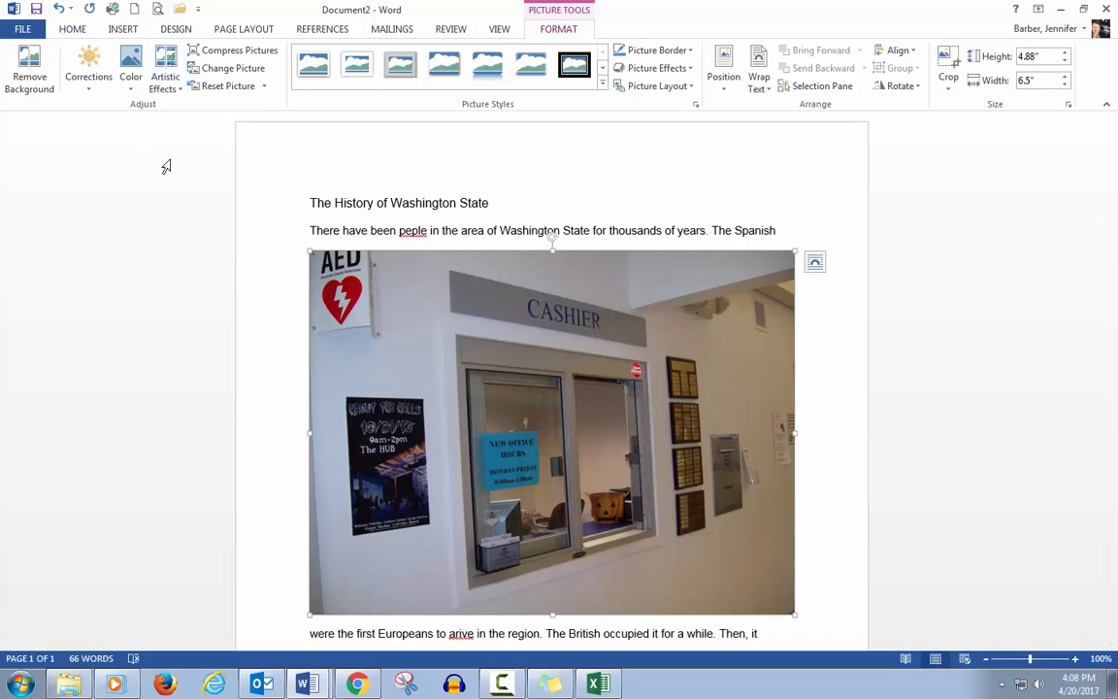
key(Delete)
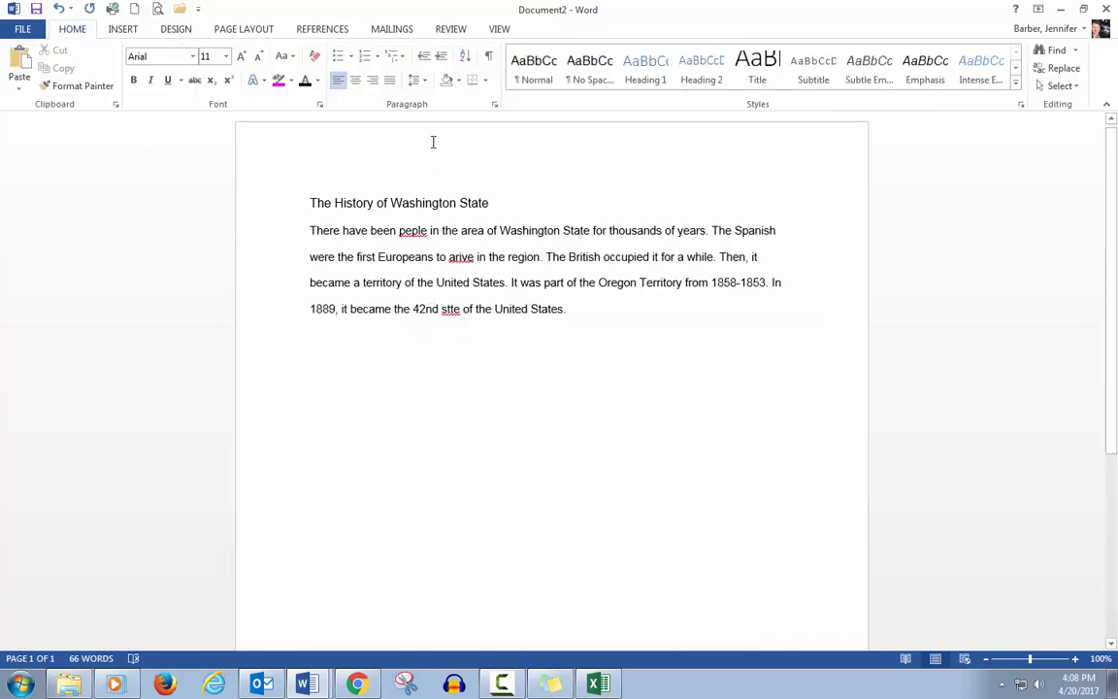
Step: Insert a Blank header with its placeholder text and return to the body text
click(119, 29)
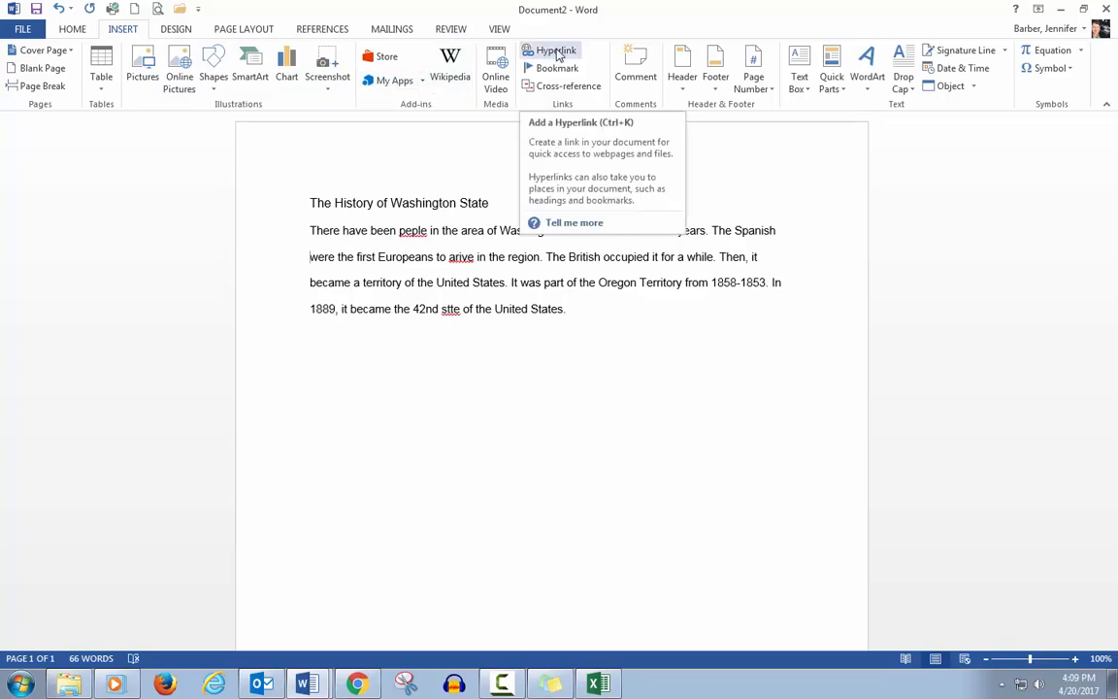
click(309, 256)
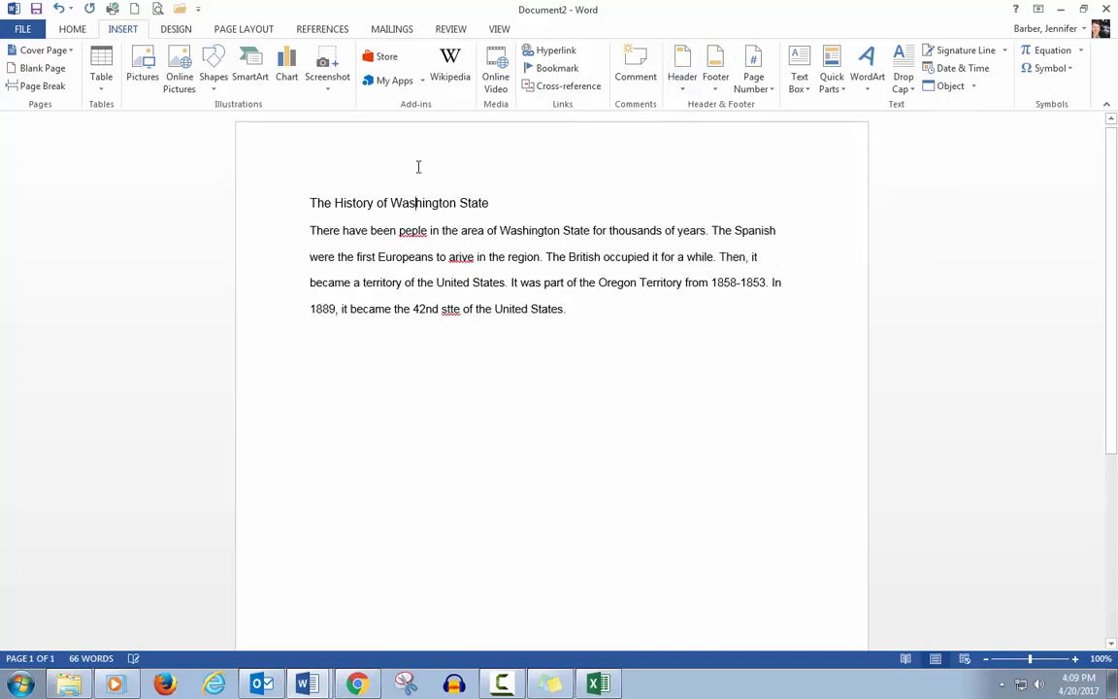
click(684, 70)
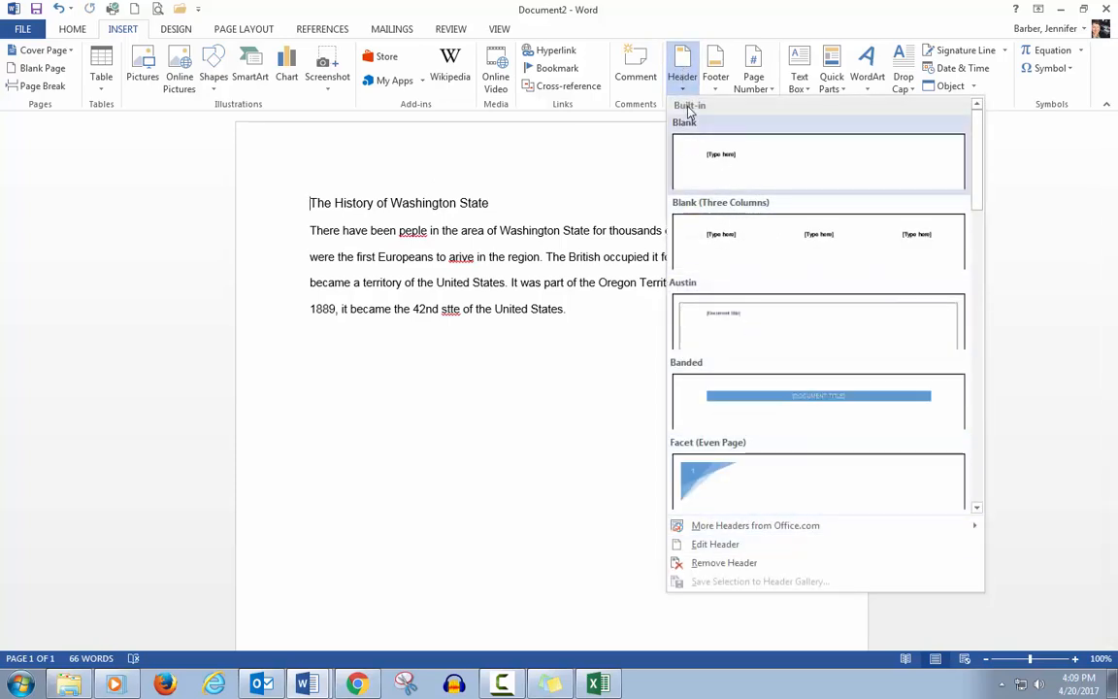
click(693, 176)
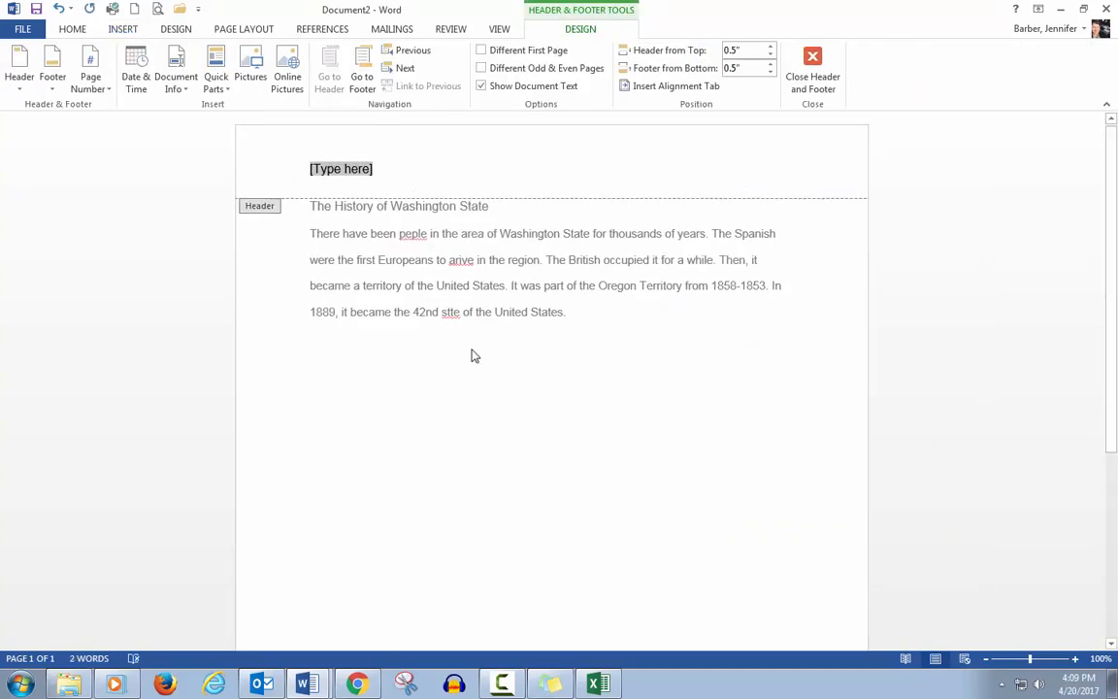
double_click(572, 340)
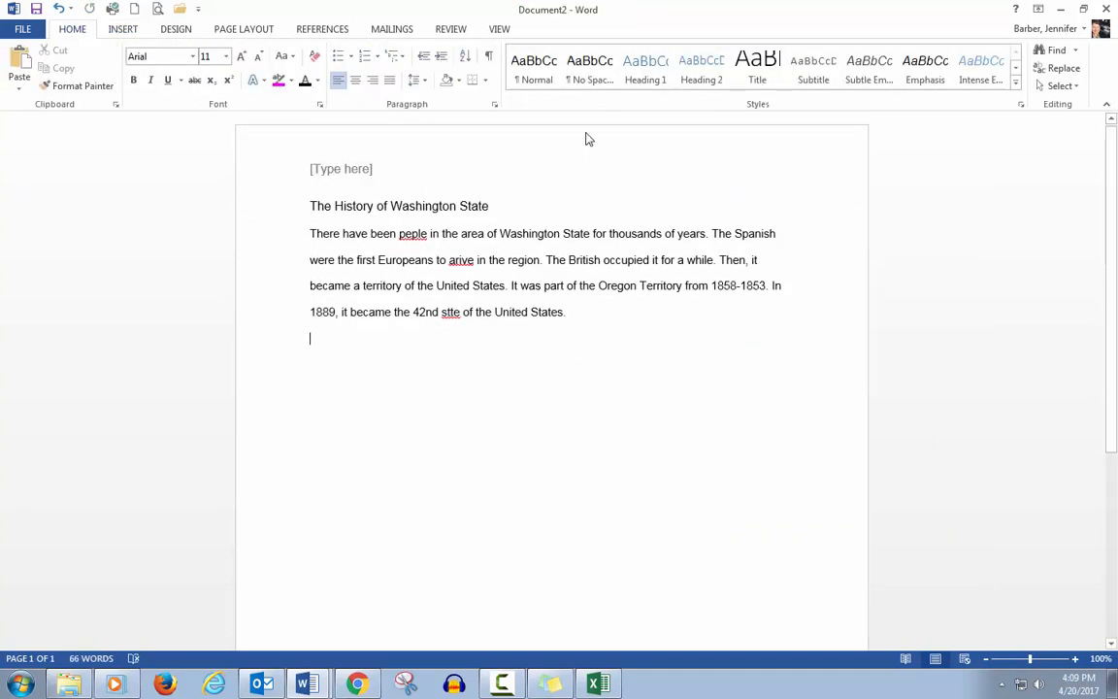
Step: Insert a Blank footer at the bottom of the page and return to the body text
click(123, 32)
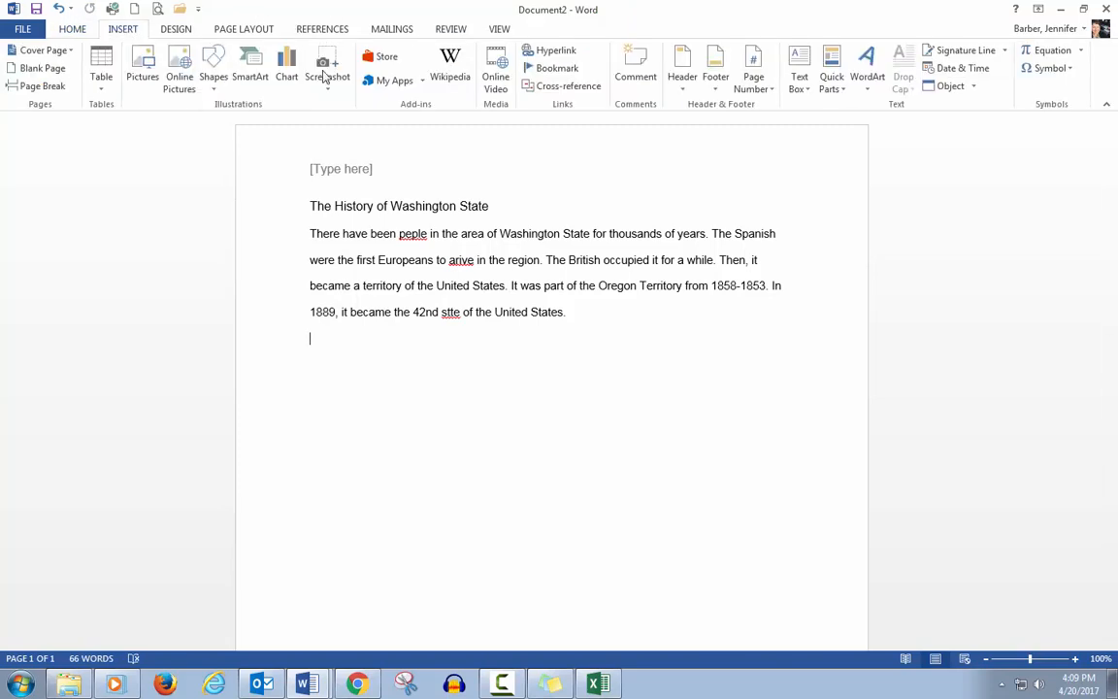
click(716, 75)
click(684, 152)
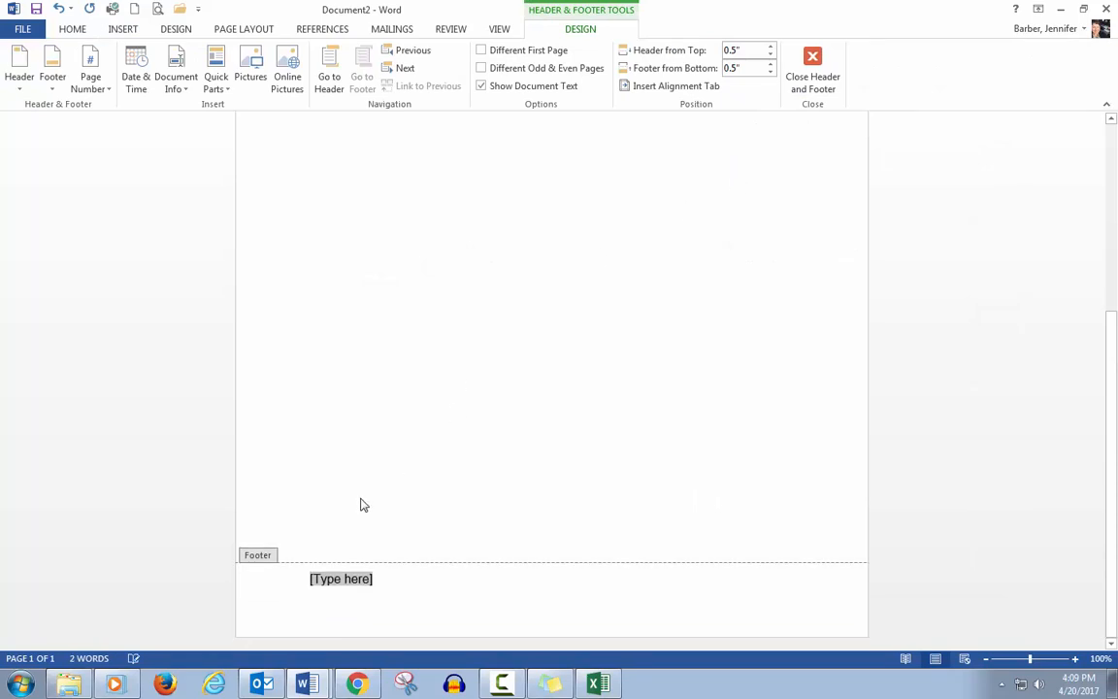
double_click(450, 427)
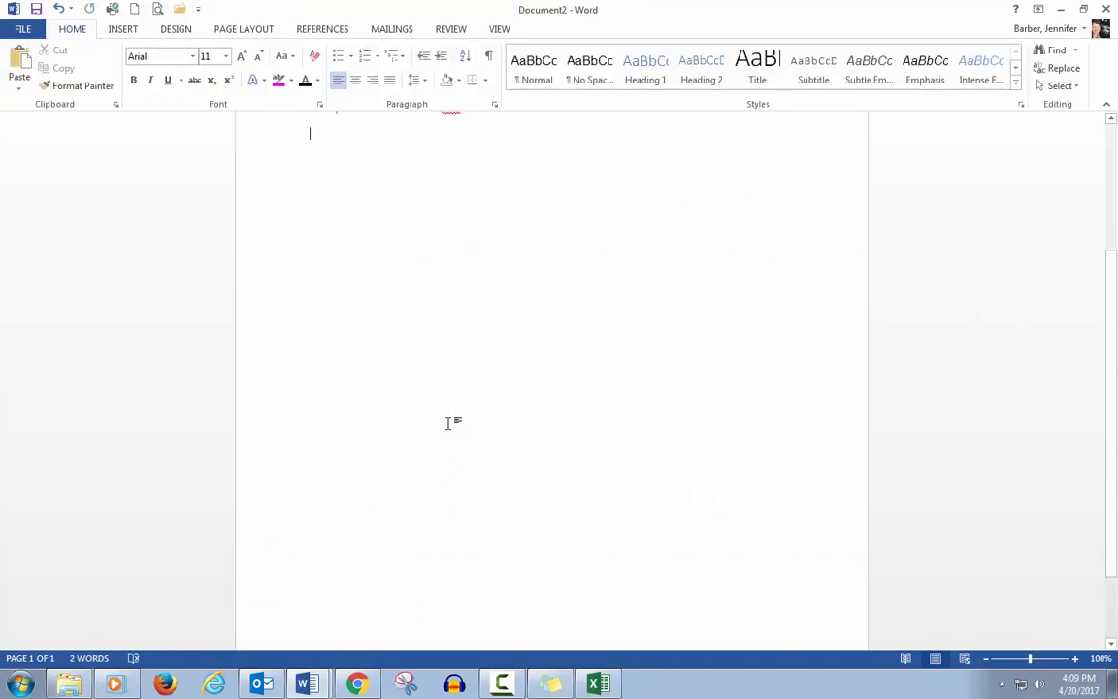
Step: Browse the page number and text box galleries without inserting anything
click(121, 30)
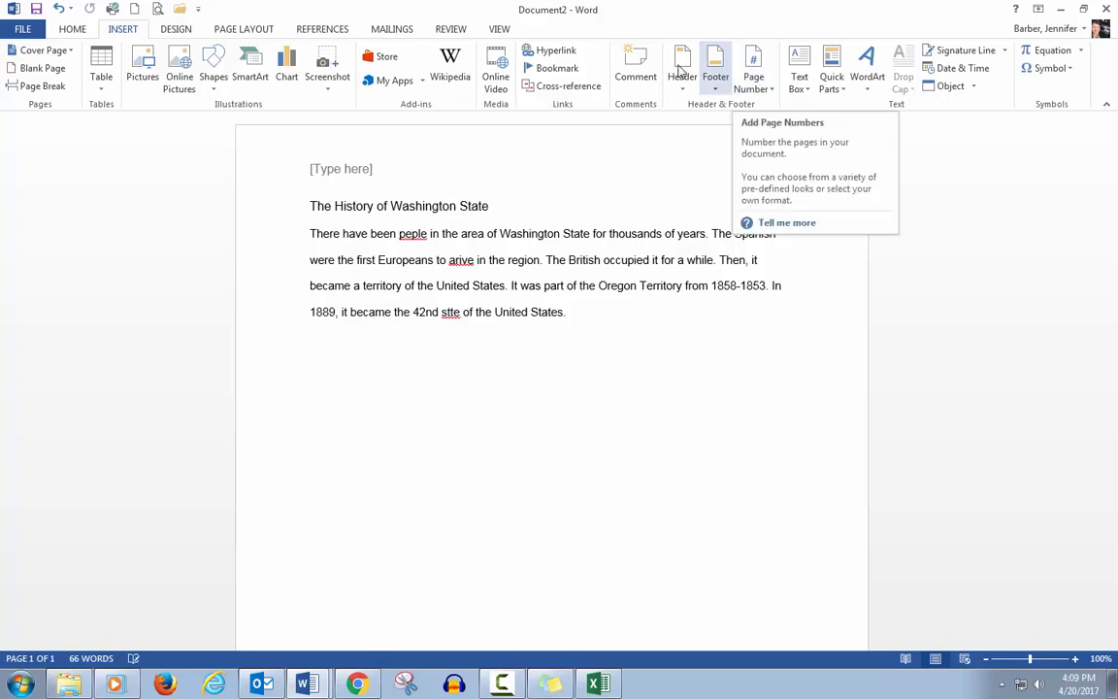
click(766, 85)
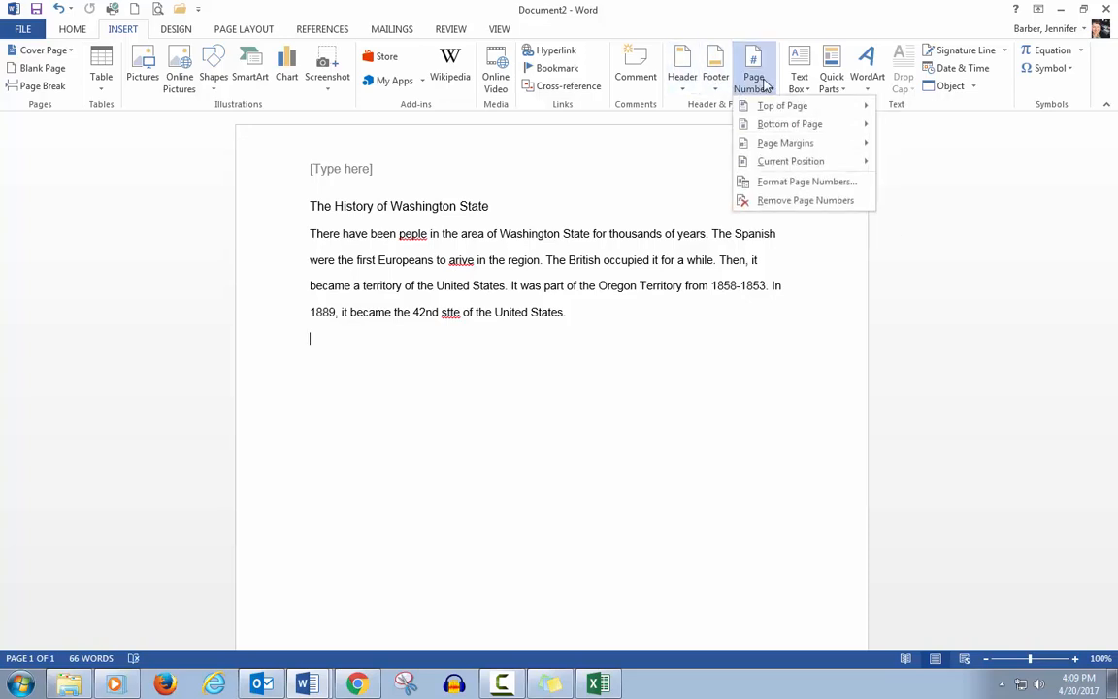
mouse_move(777, 111)
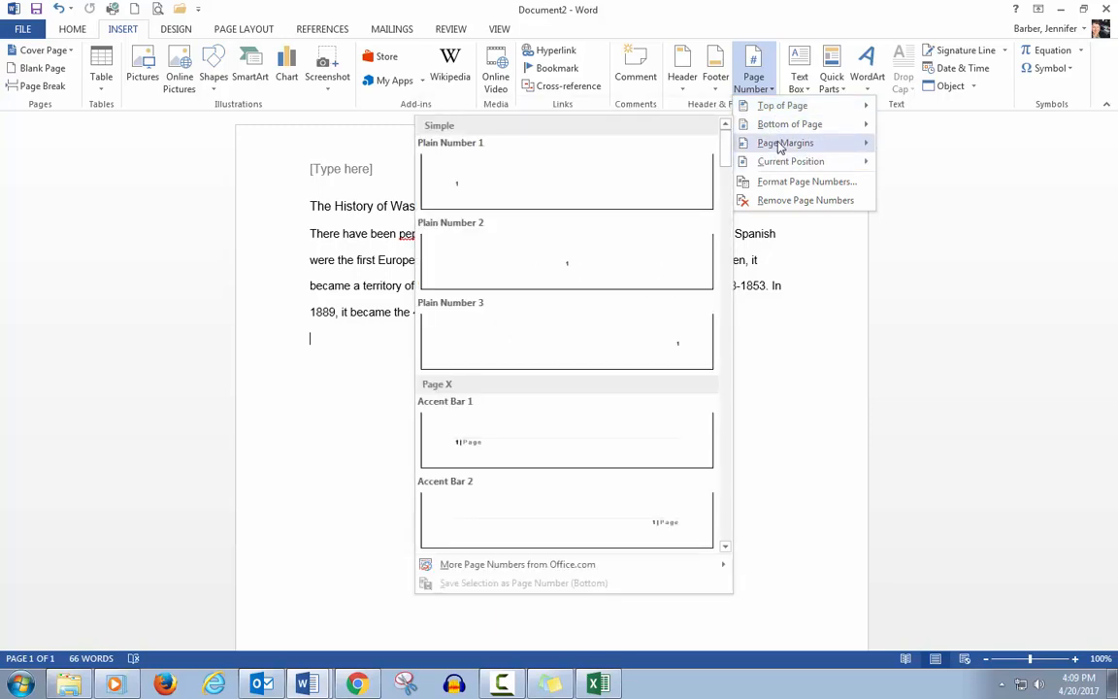
click(754, 76)
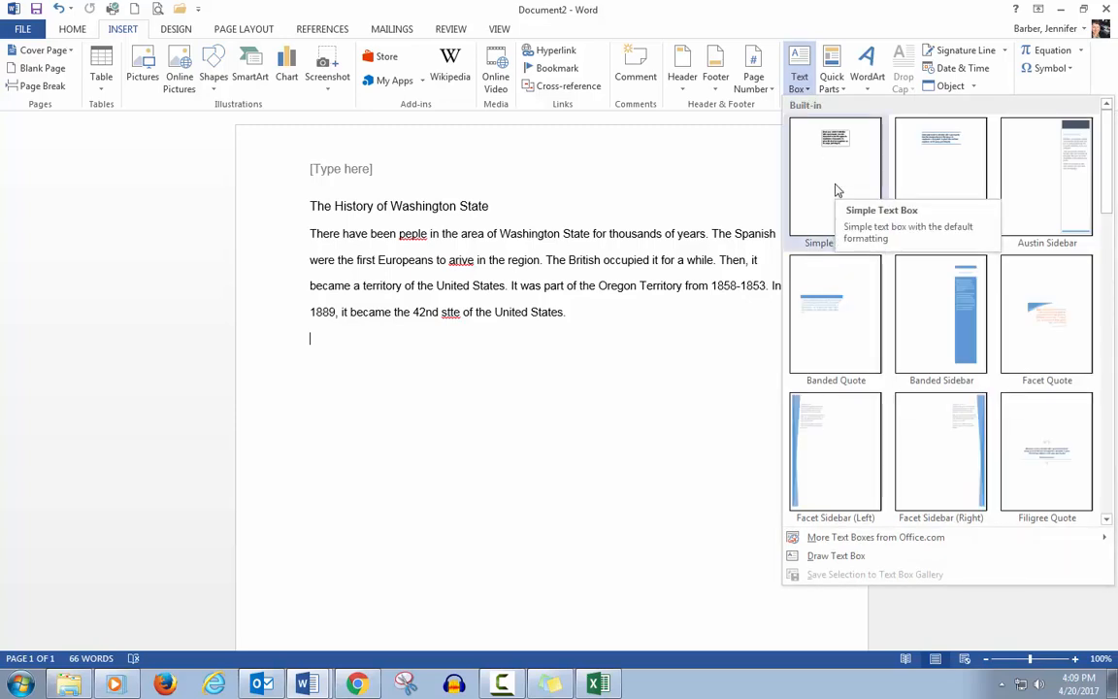
click(726, 175)
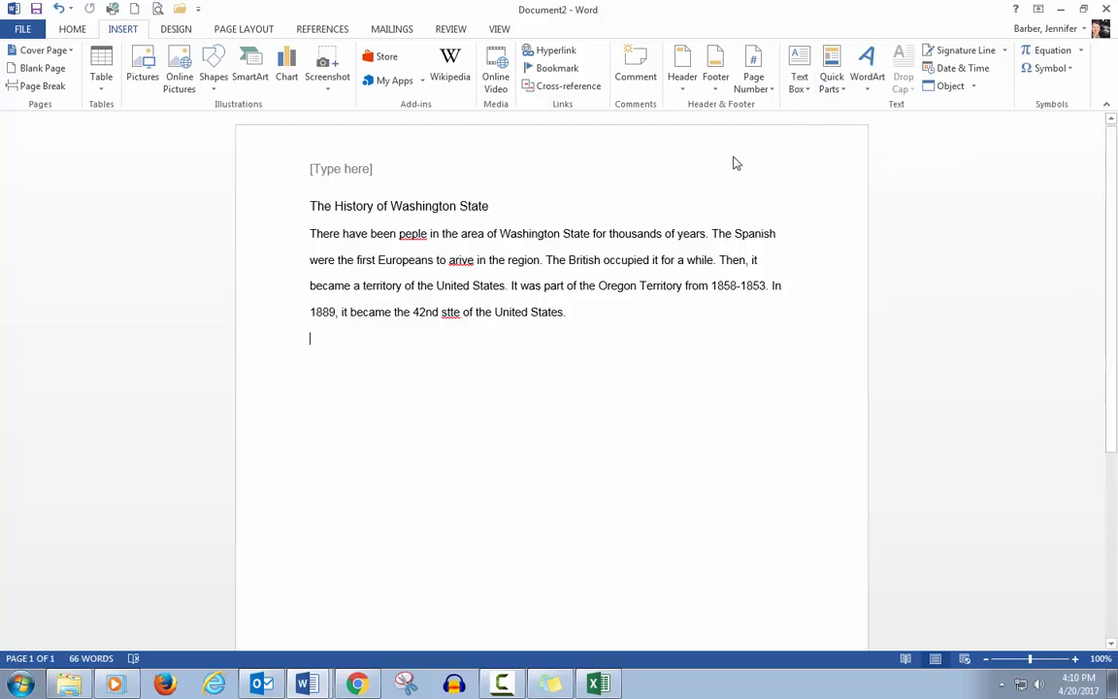
Step: Browse the document themes gallery without applying a theme
click(175, 30)
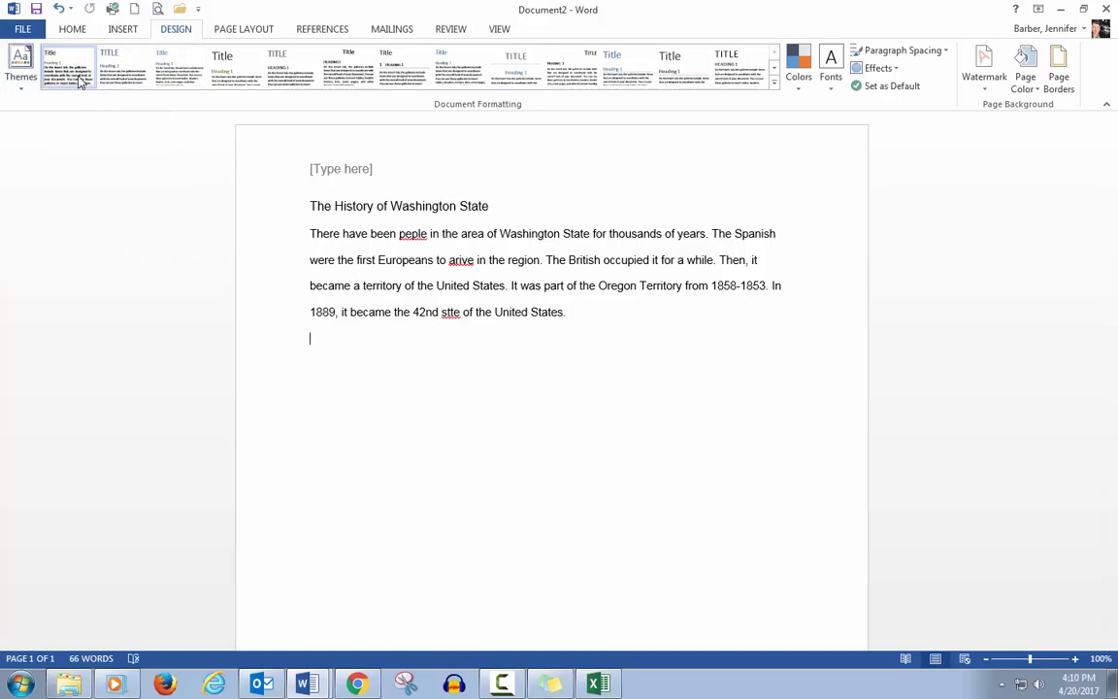
click(20, 66)
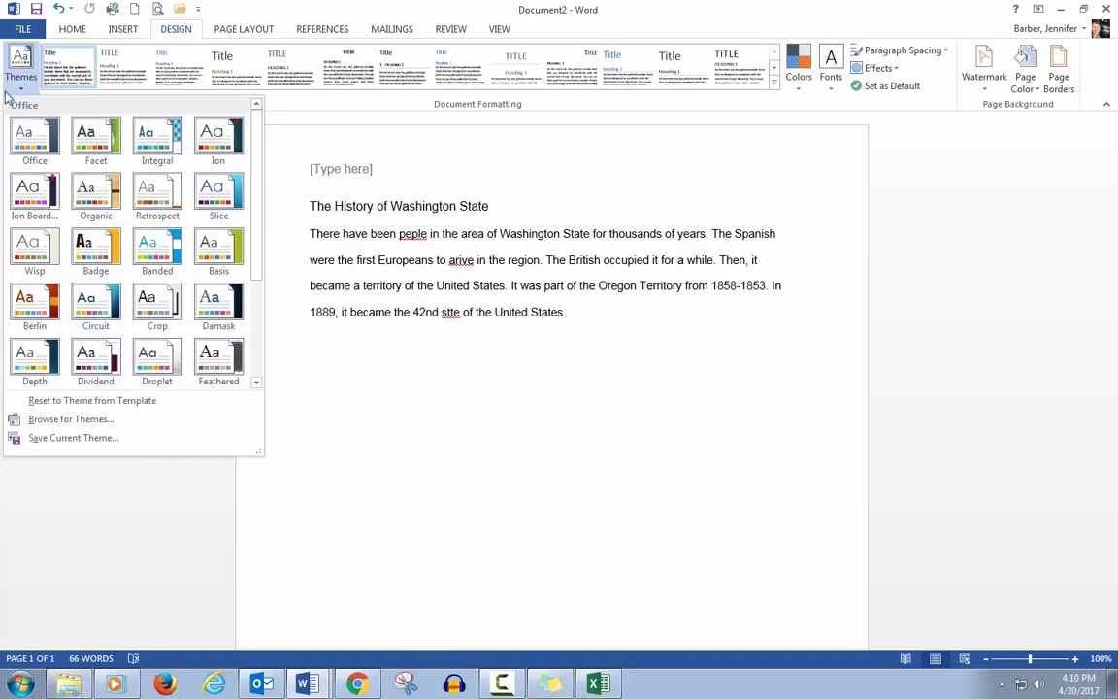
click(8, 83)
Step: Apply the Last Custom Setting margins, then restore the Normal margins
click(207, 29)
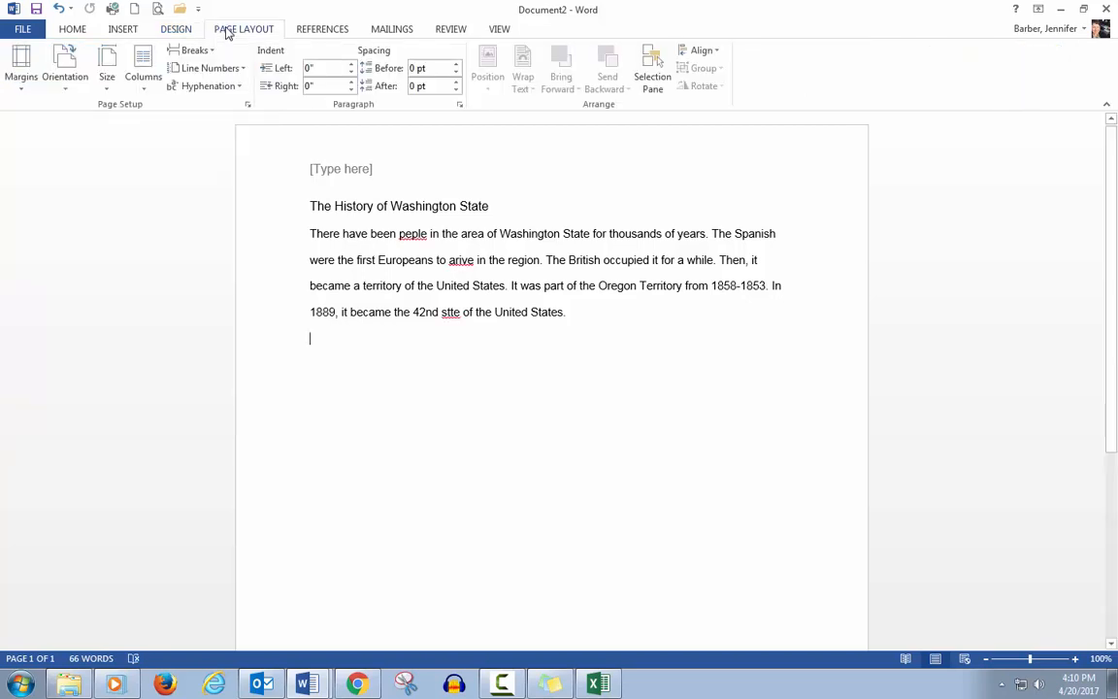
click(21, 62)
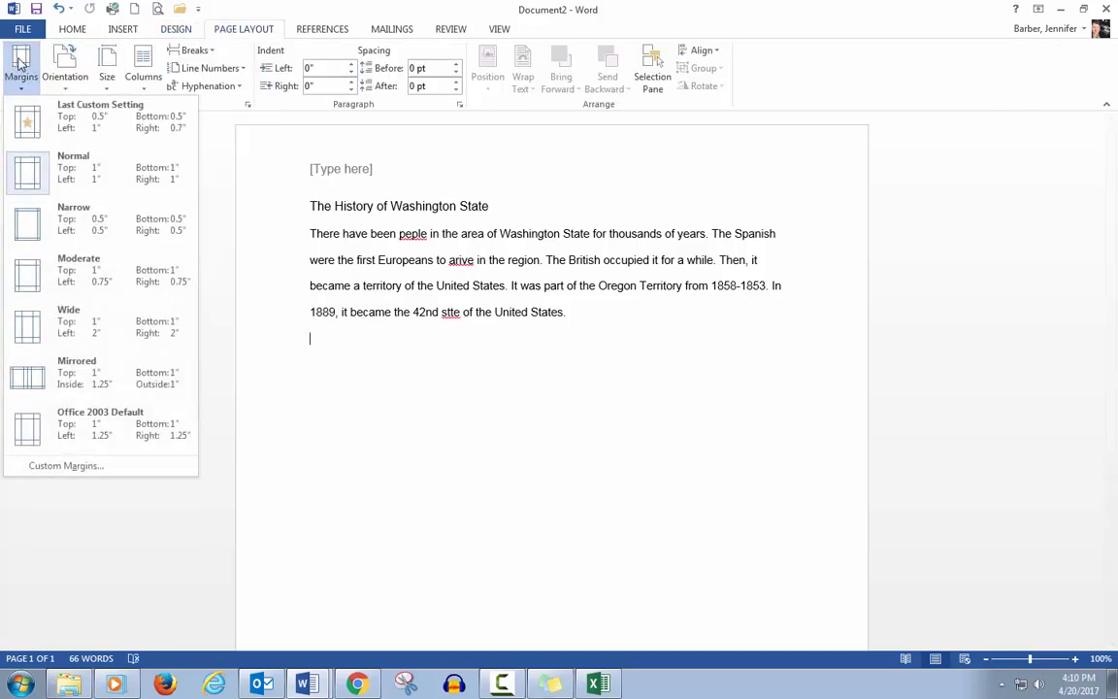
click(80, 139)
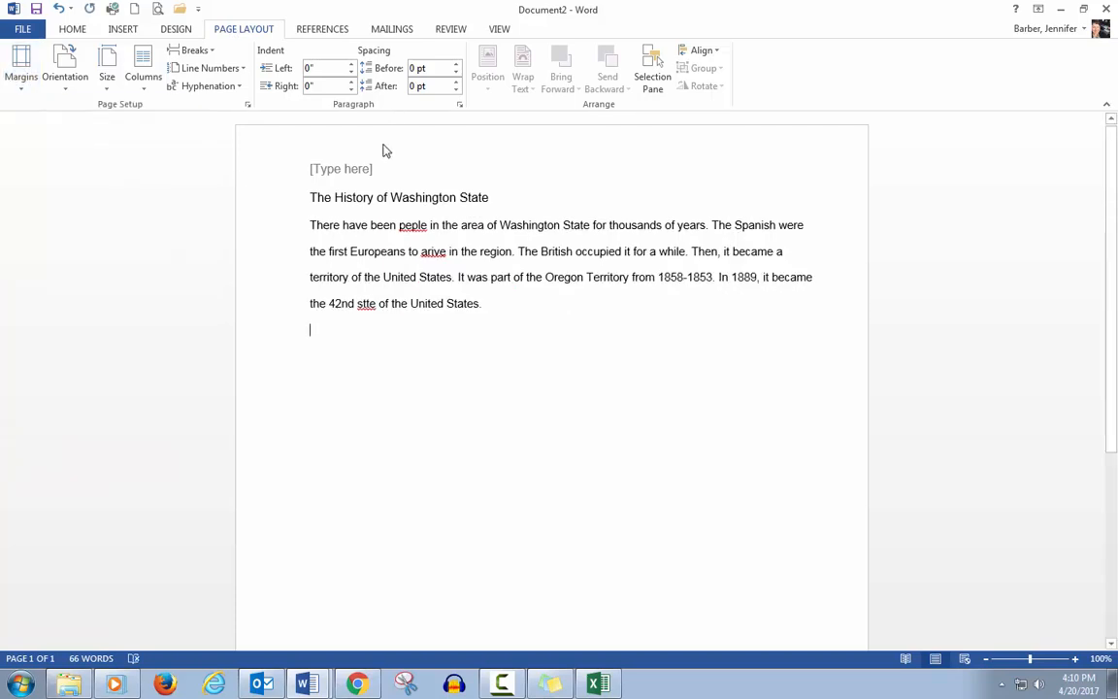
click(20, 55)
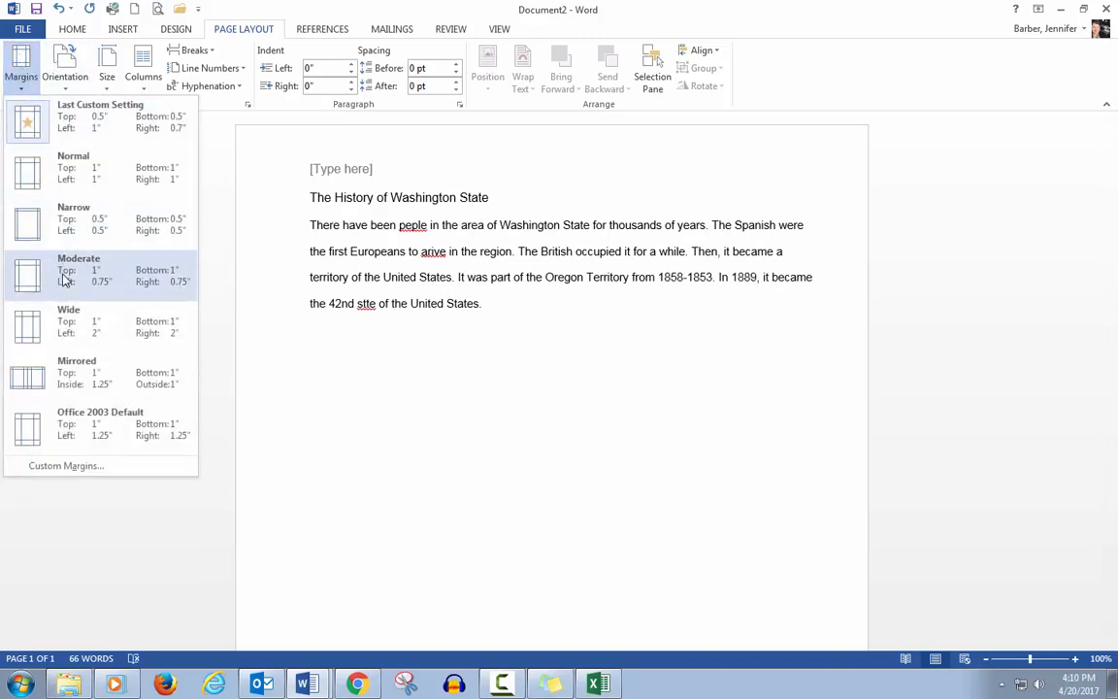
click(73, 178)
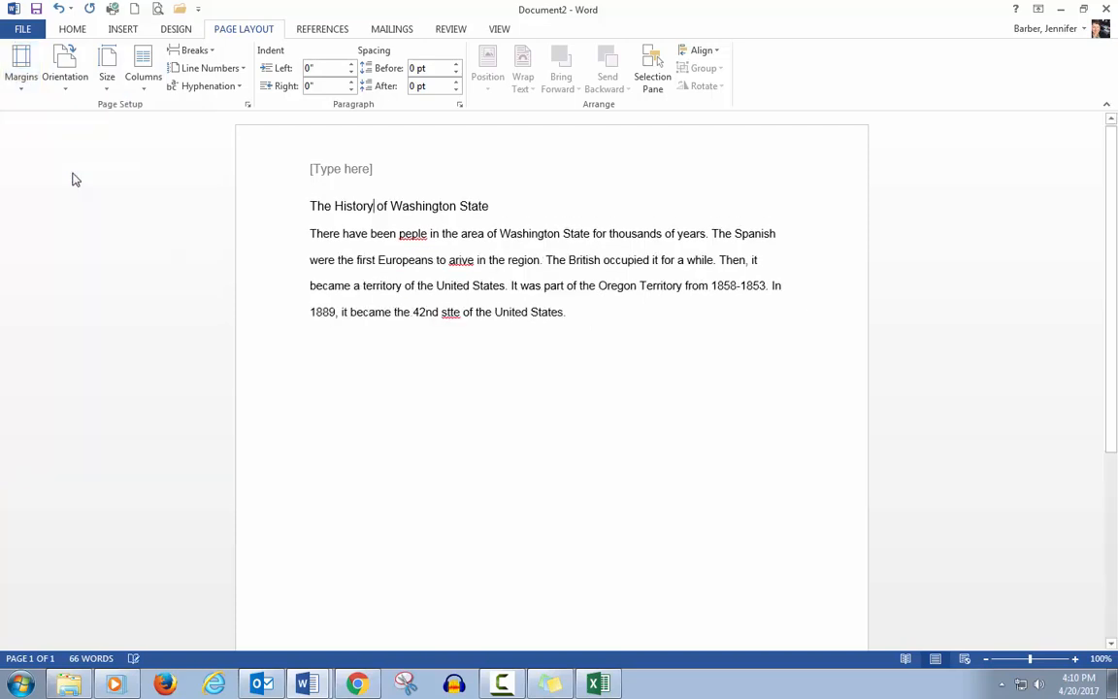
Step: Remove the header from the page and return to the body text
double_click(336, 176)
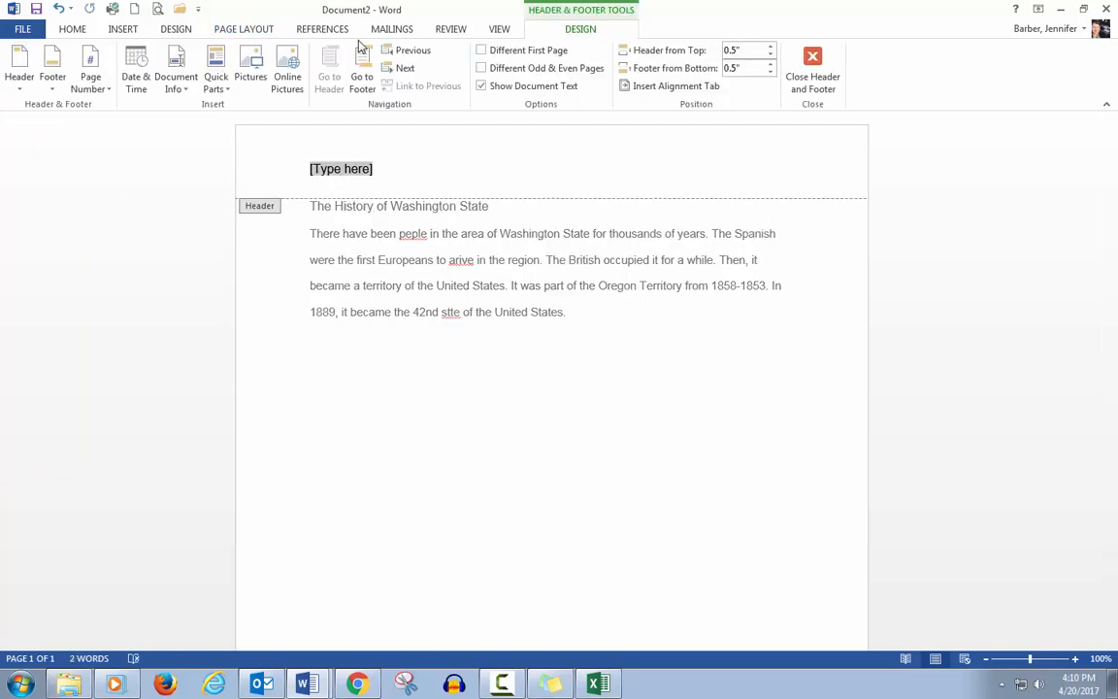
click(121, 31)
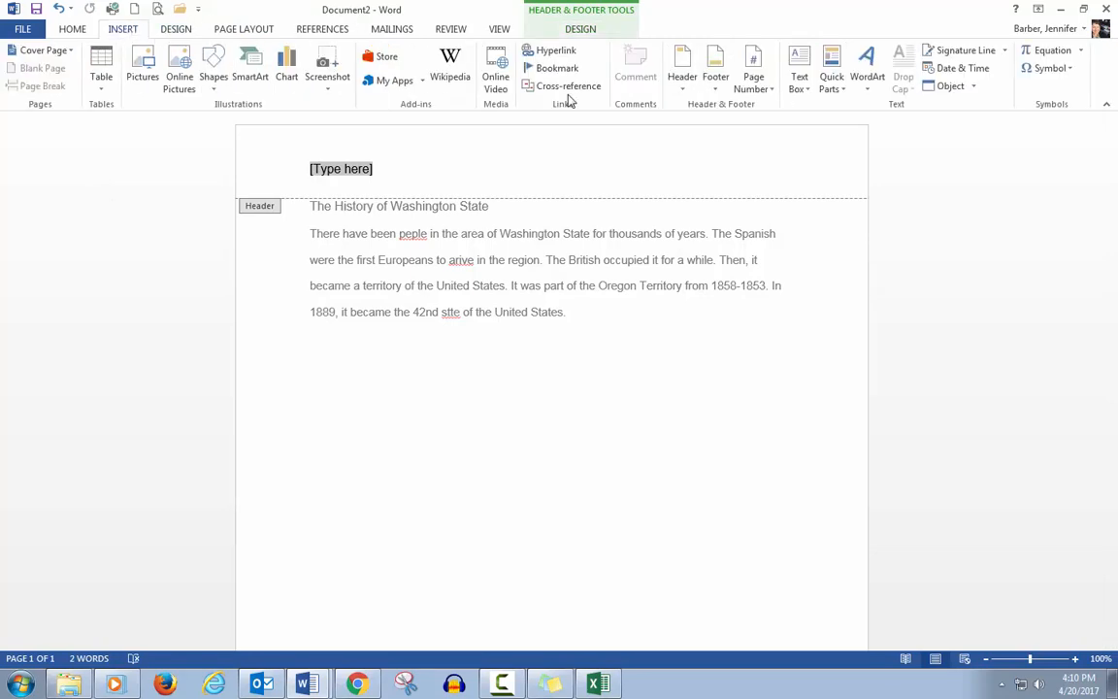
click(683, 78)
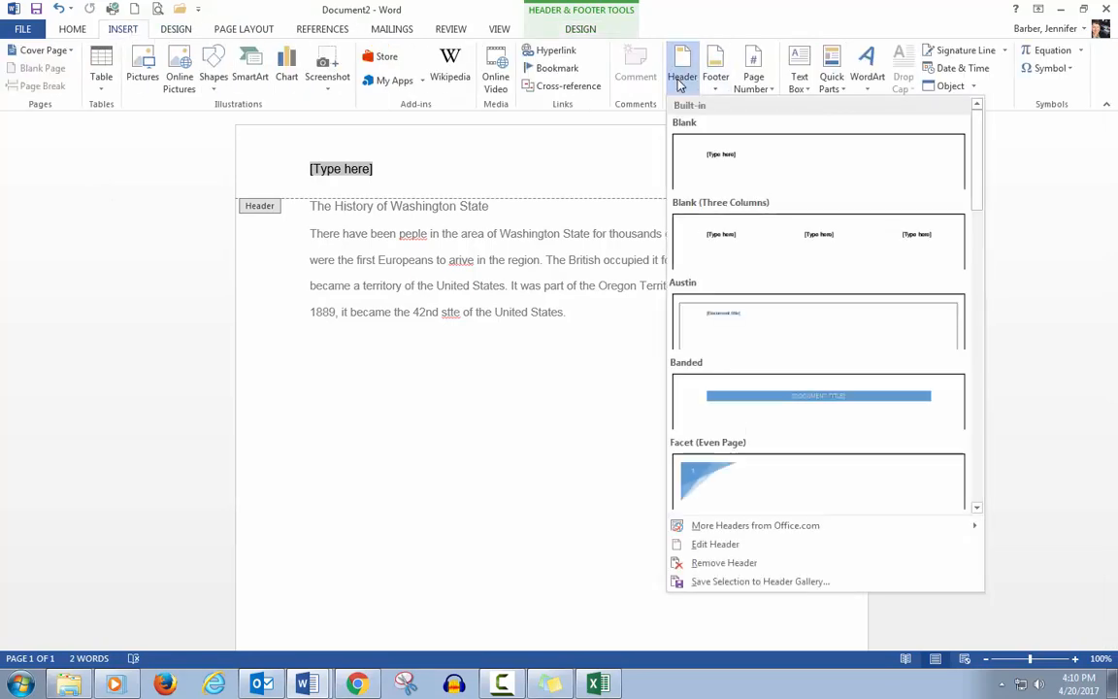
click(703, 562)
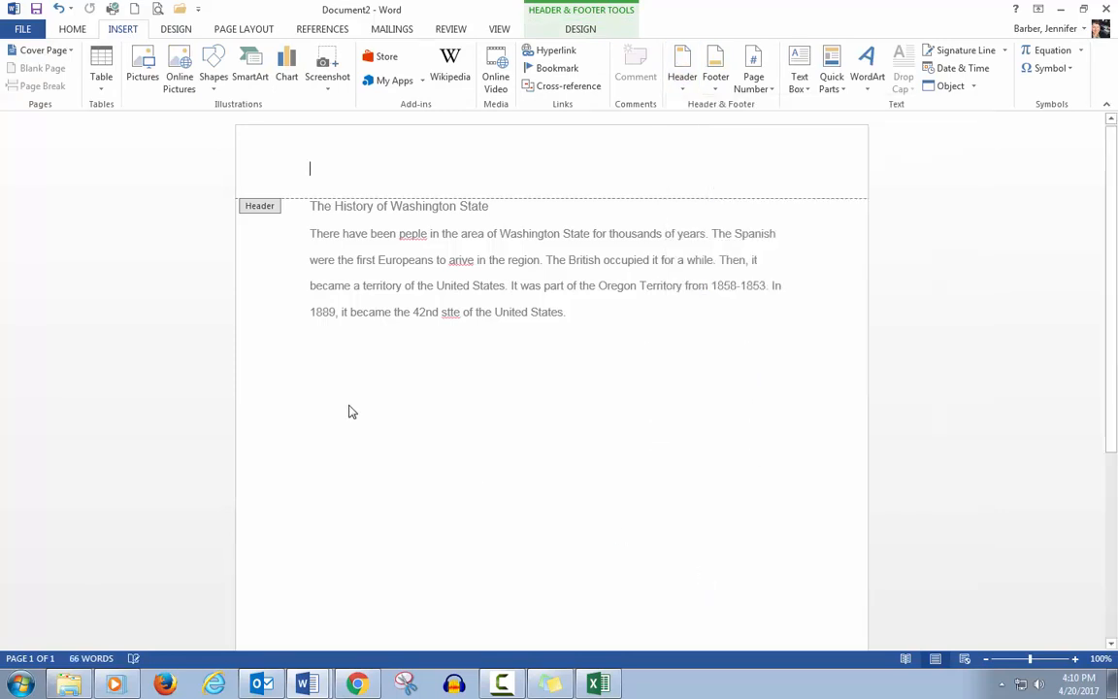
double_click(312, 383)
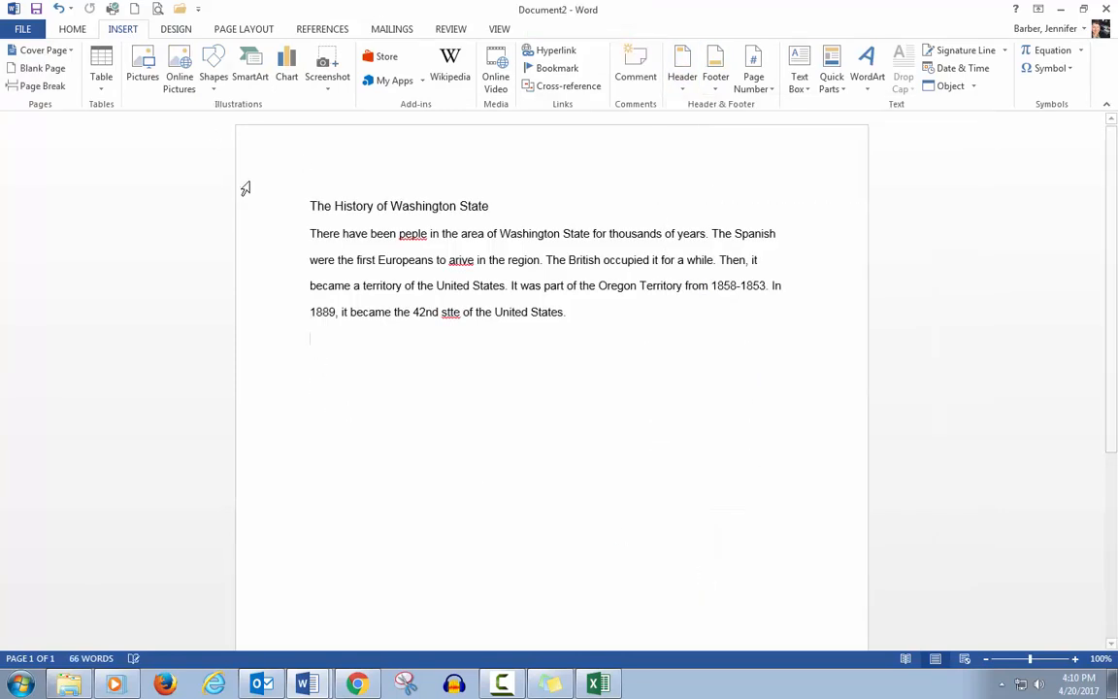
Step: Switch the page orientation to Landscape, then back to Portrait
click(245, 29)
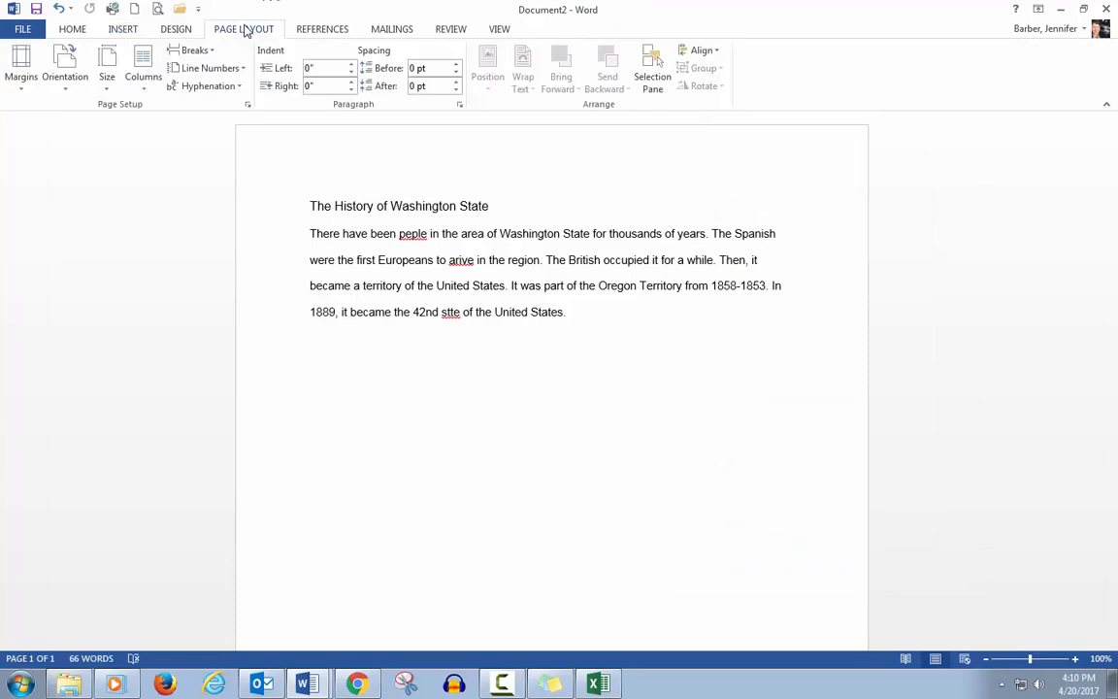
click(81, 77)
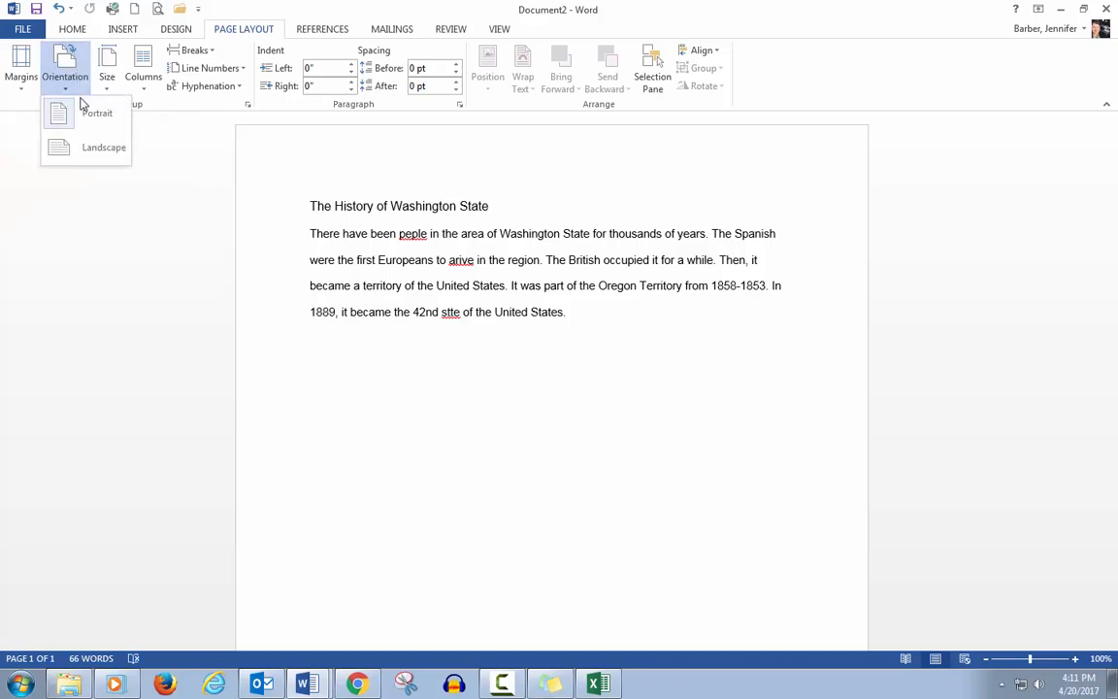
click(91, 148)
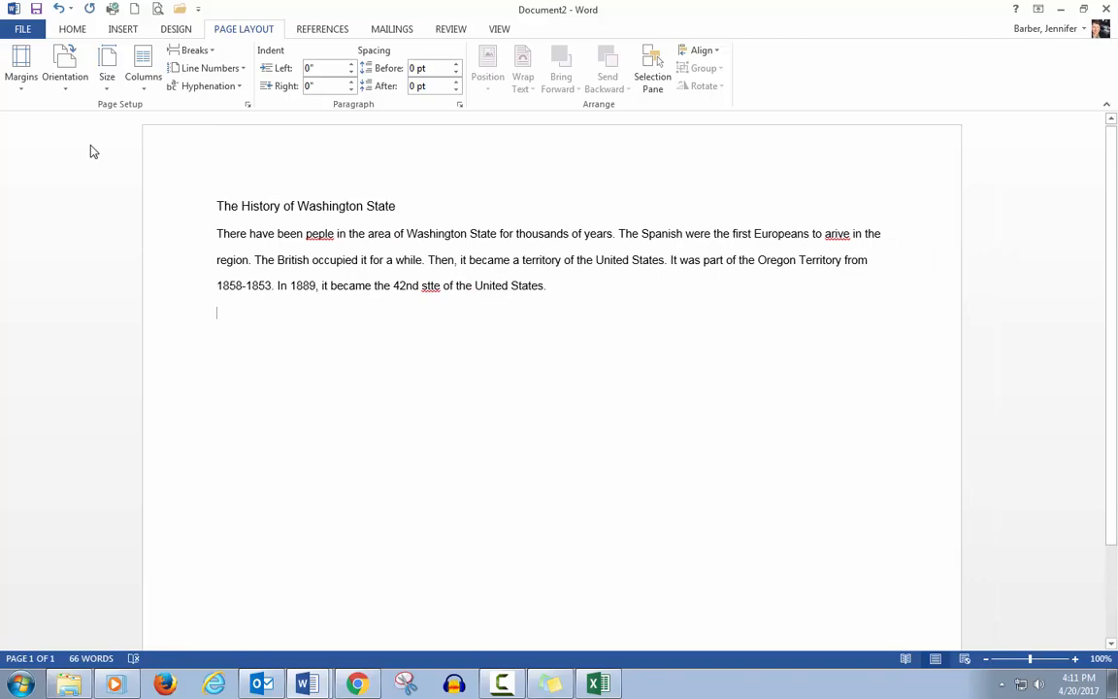
click(76, 85)
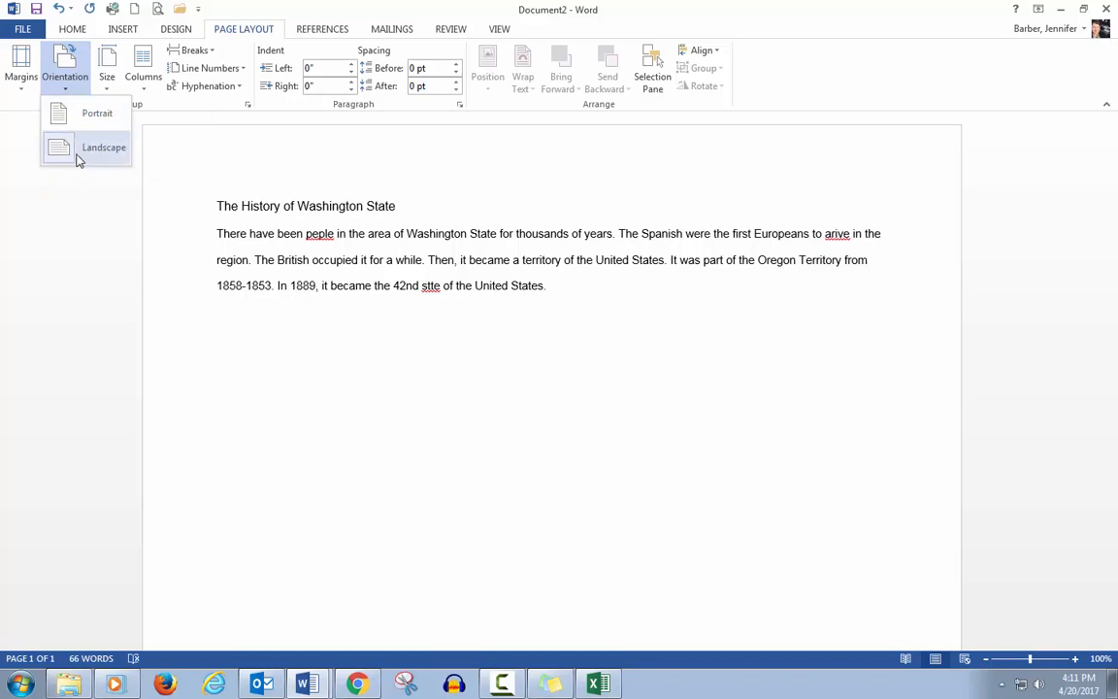
click(79, 114)
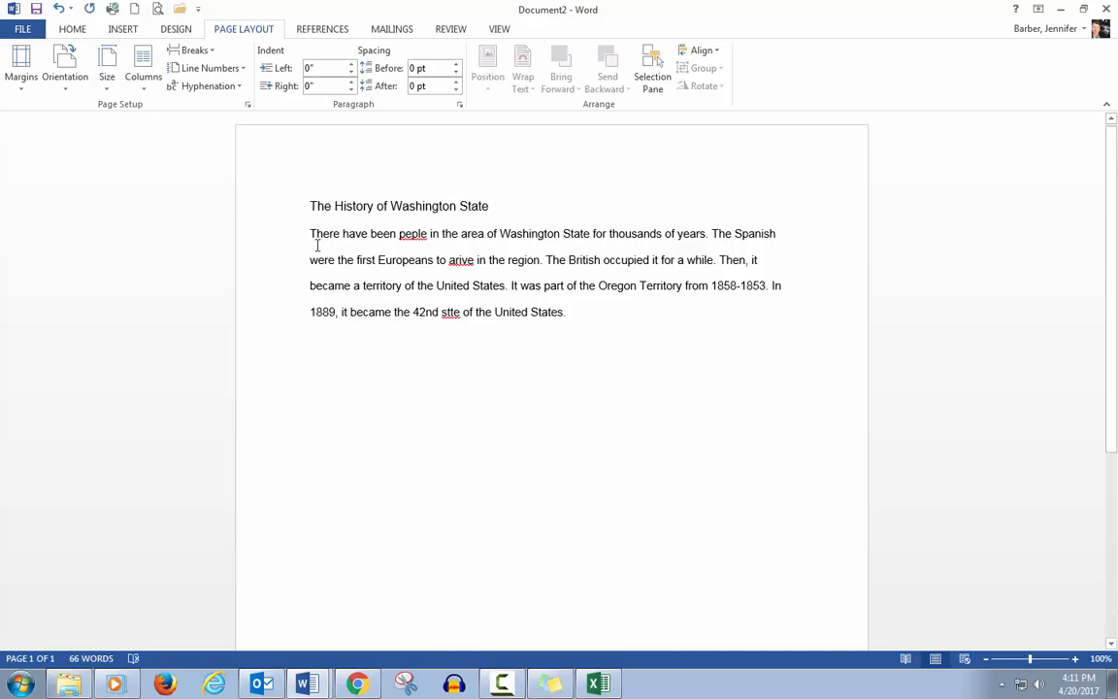
click(316, 29)
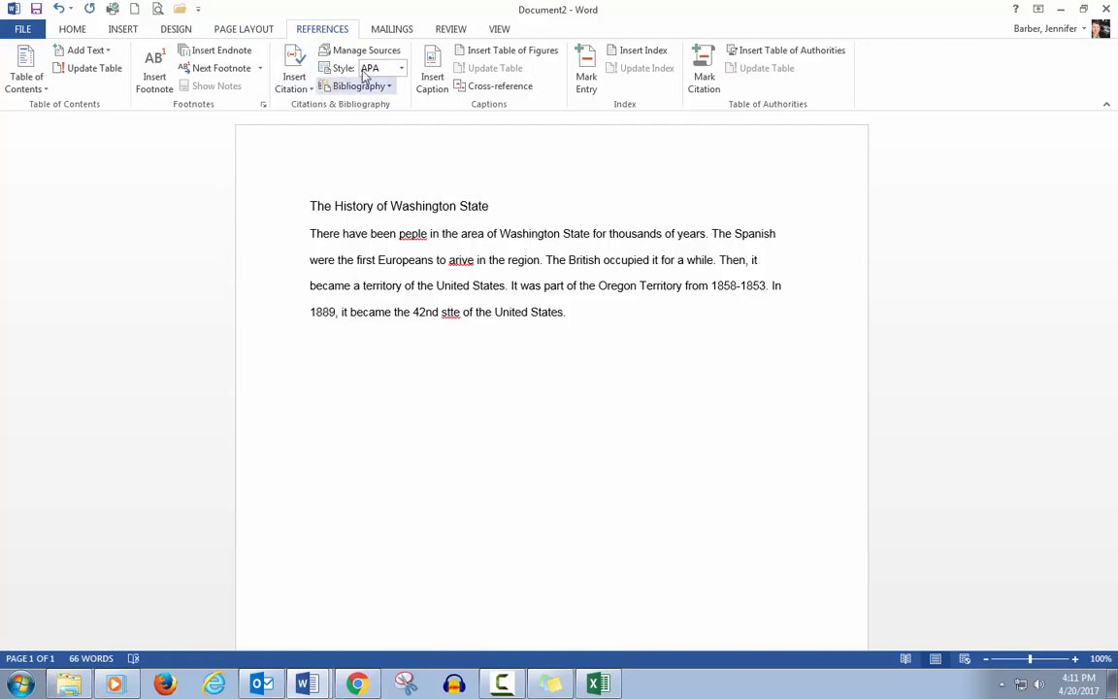
click(384, 35)
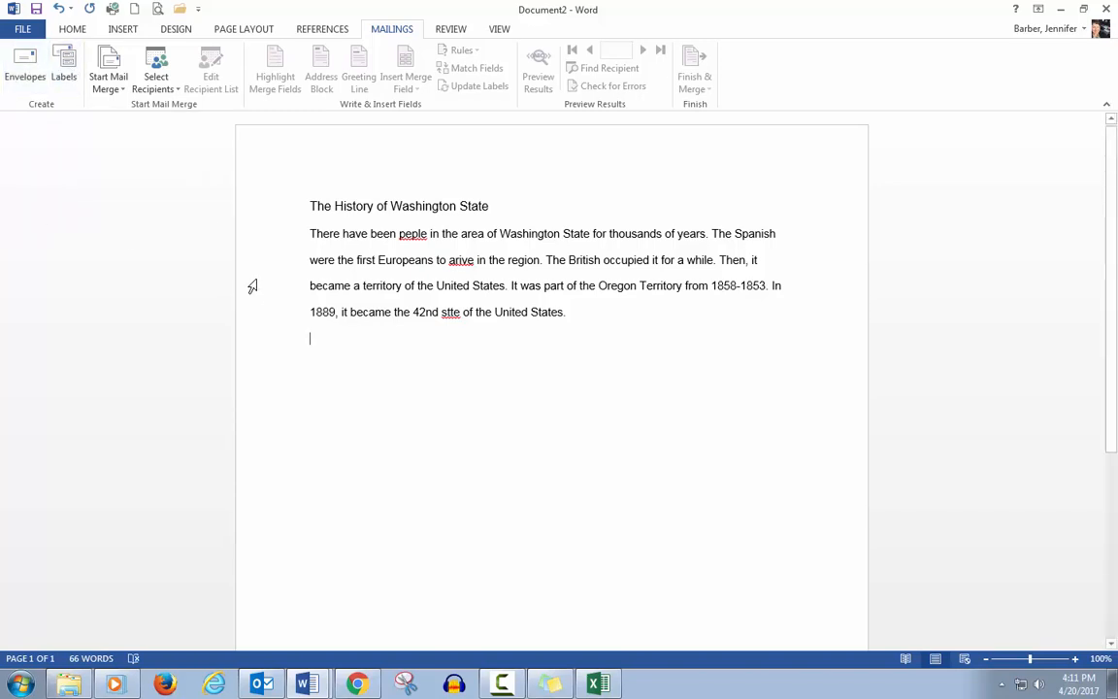
click(450, 29)
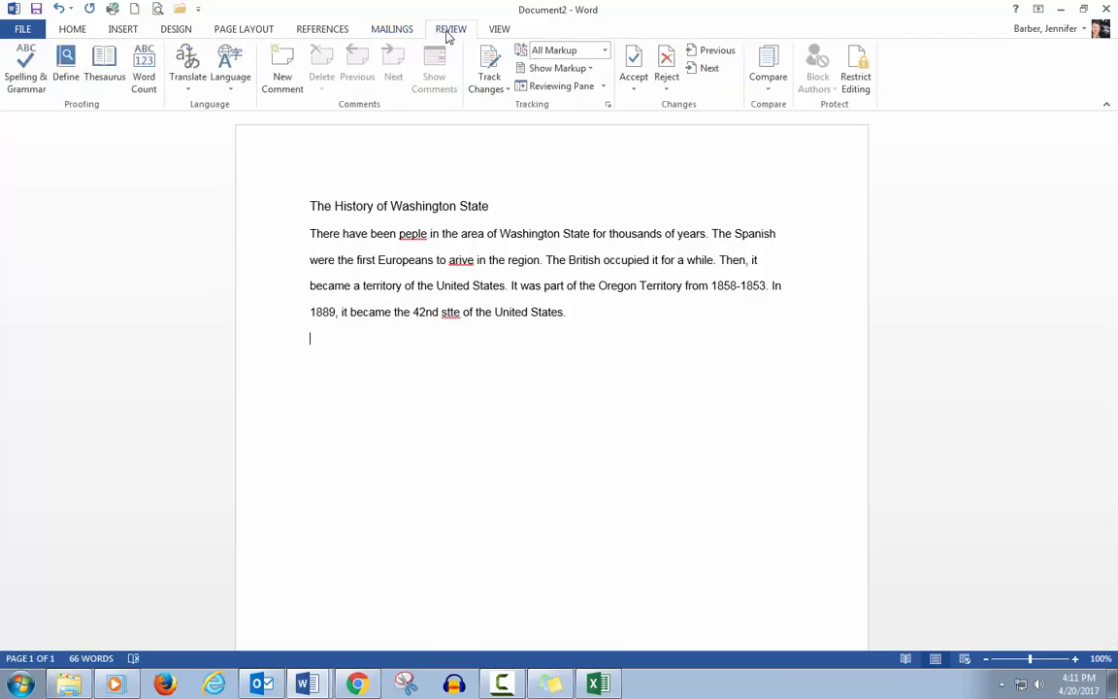
Step: Run the spelling and grammar checker, then close its pane without making changes
click(23, 82)
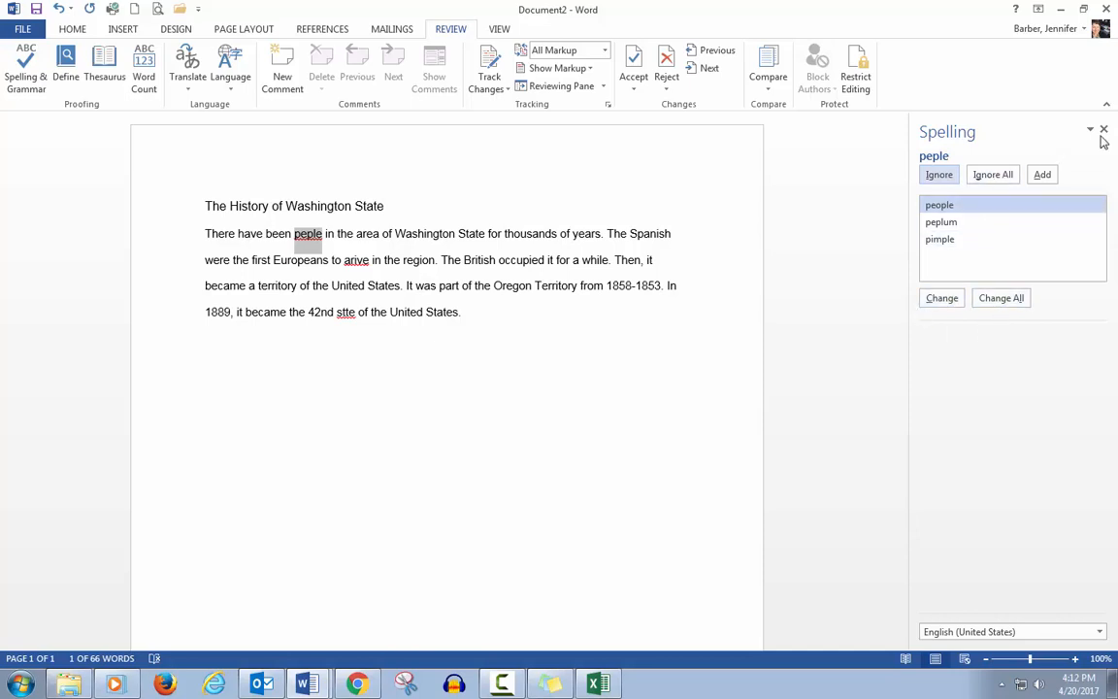
click(1103, 131)
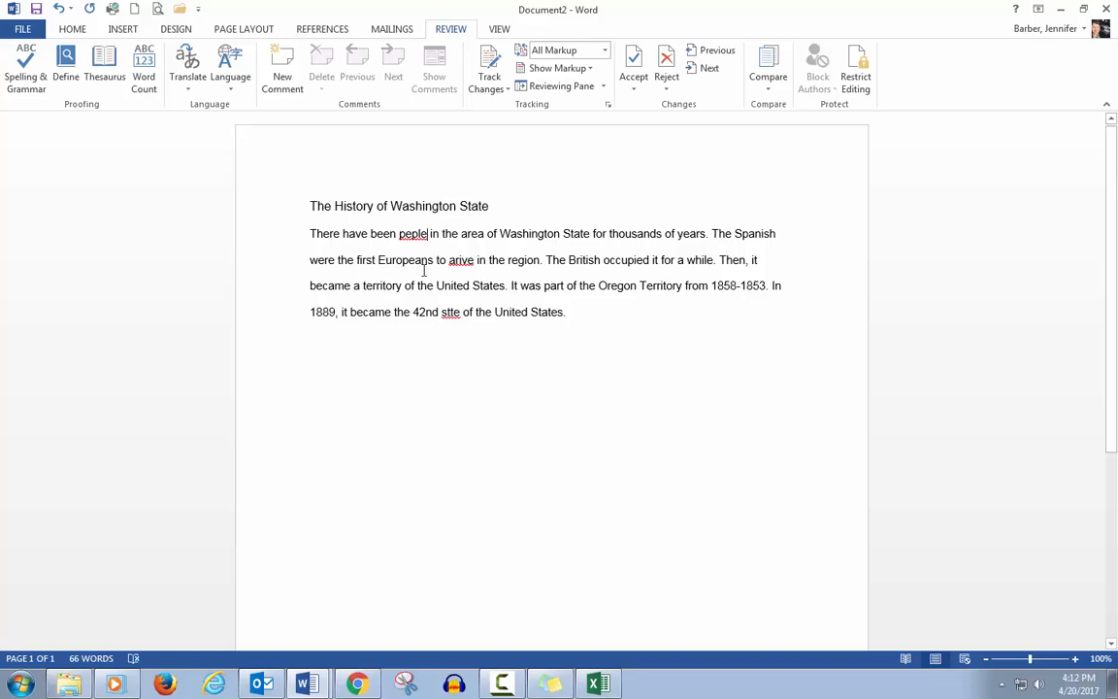
Step: Select the word region and look it up with Define and then Thesaurus, closing each pane
double_click(524, 259)
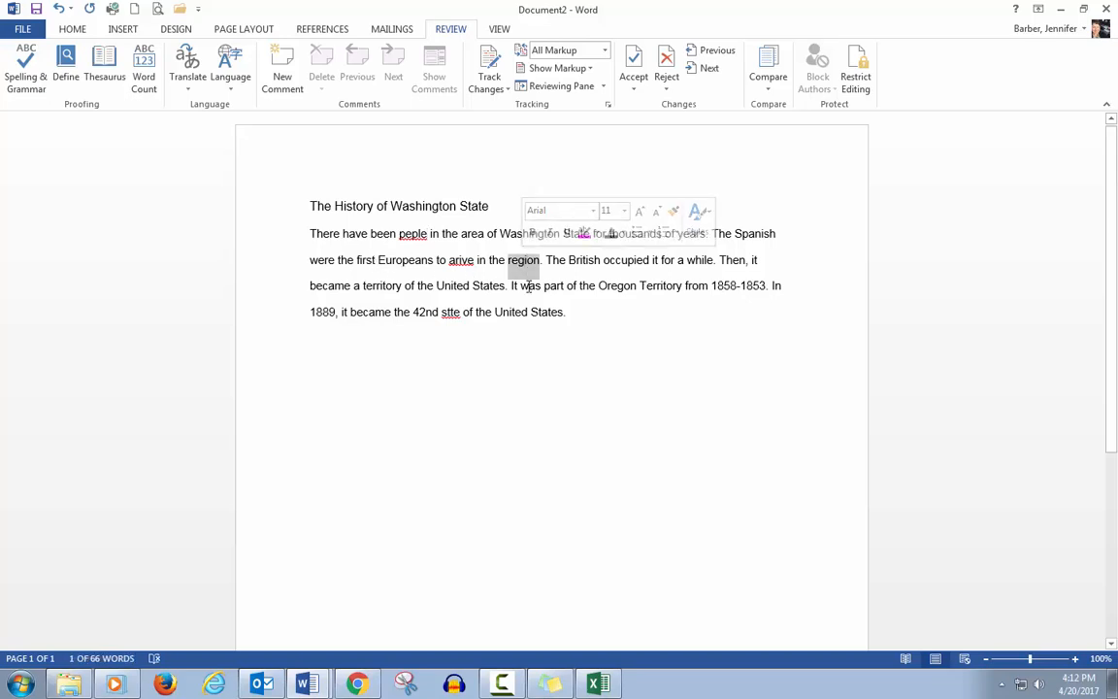
click(60, 71)
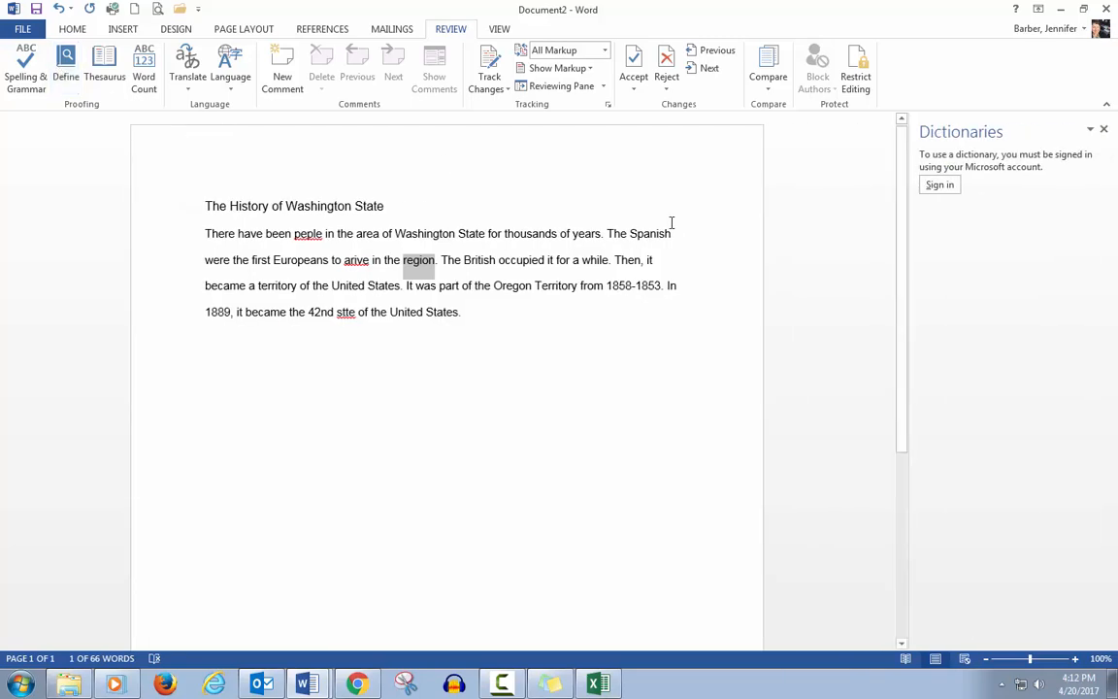
click(1104, 130)
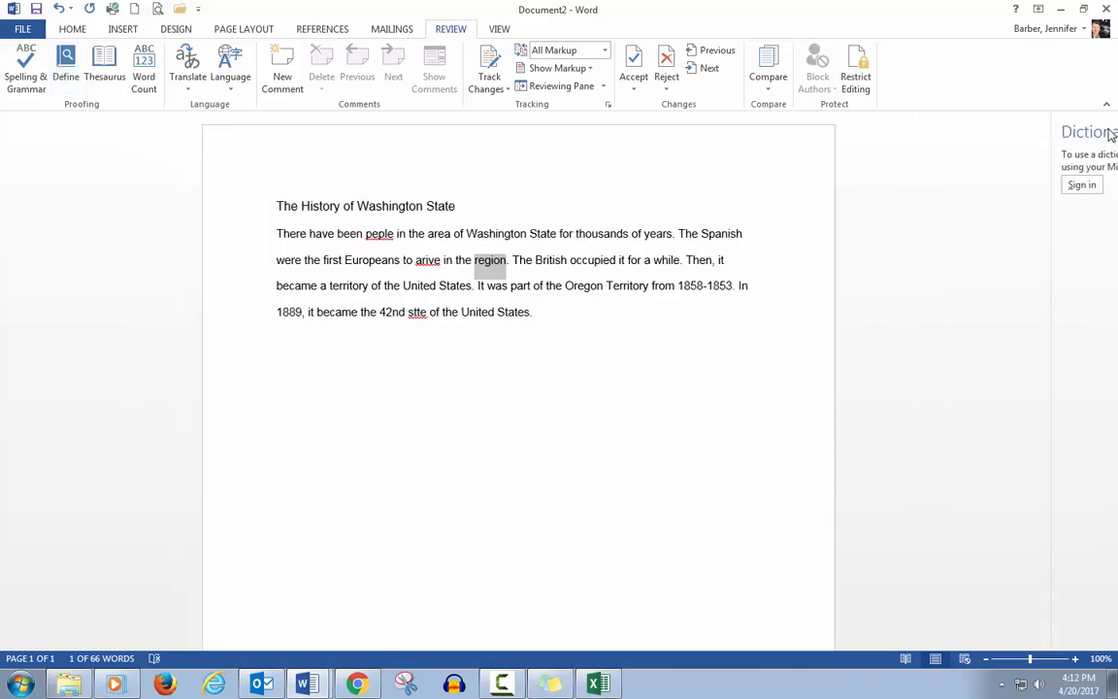
click(105, 73)
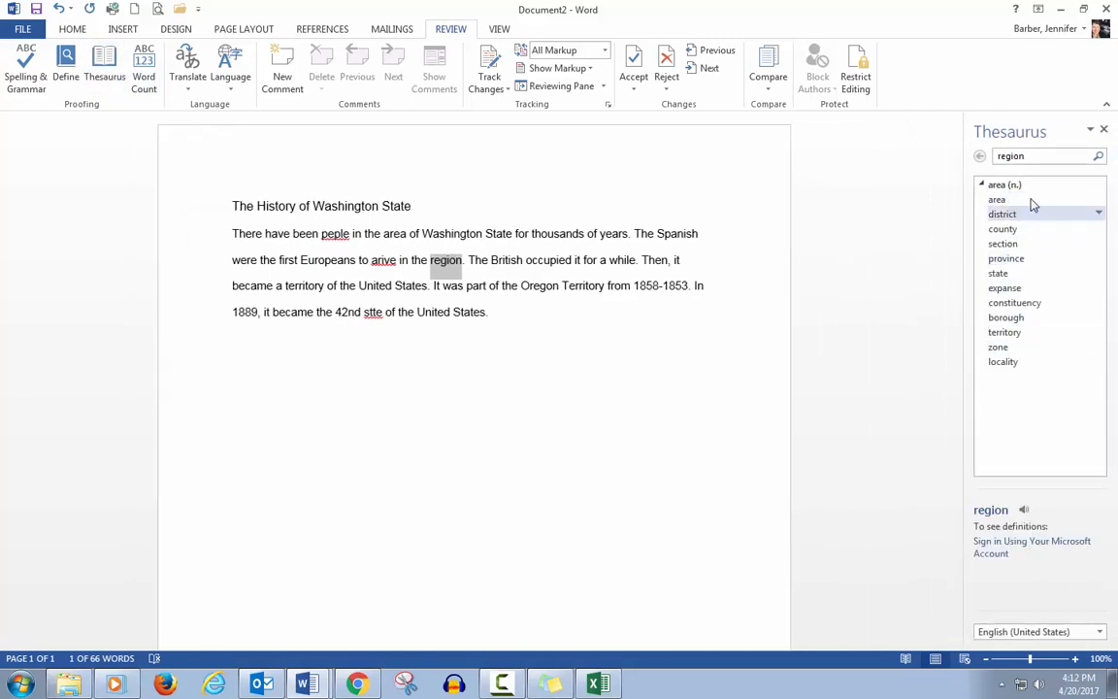
click(1104, 130)
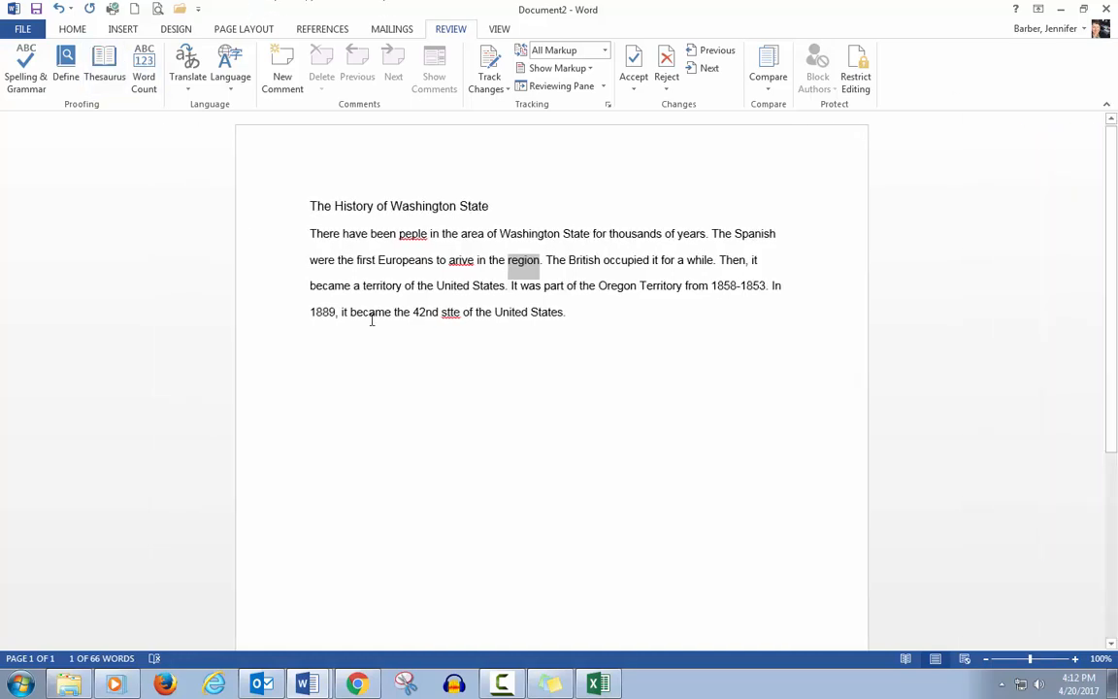
Step: Open the document's word count statistics and close them
click(487, 417)
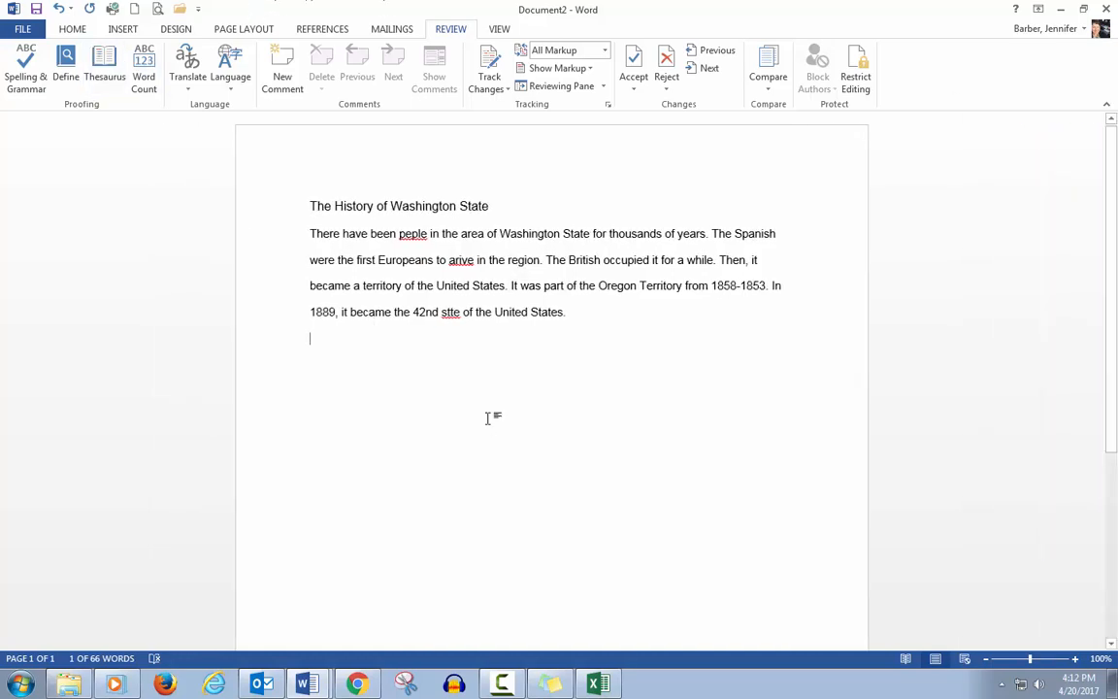
click(143, 69)
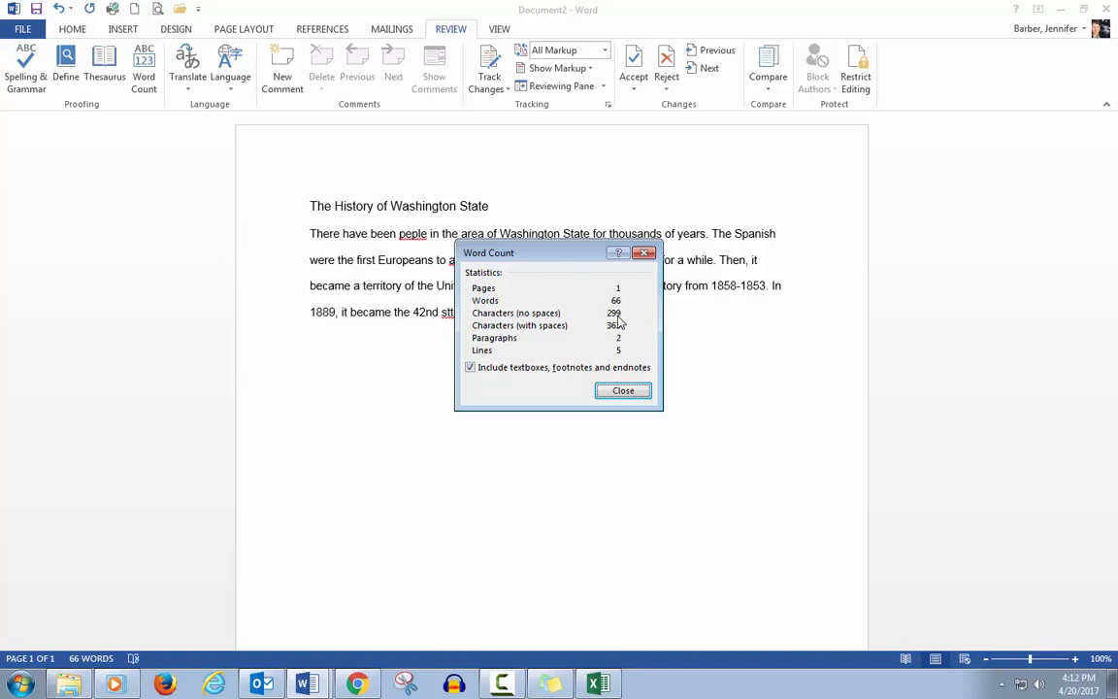
click(626, 391)
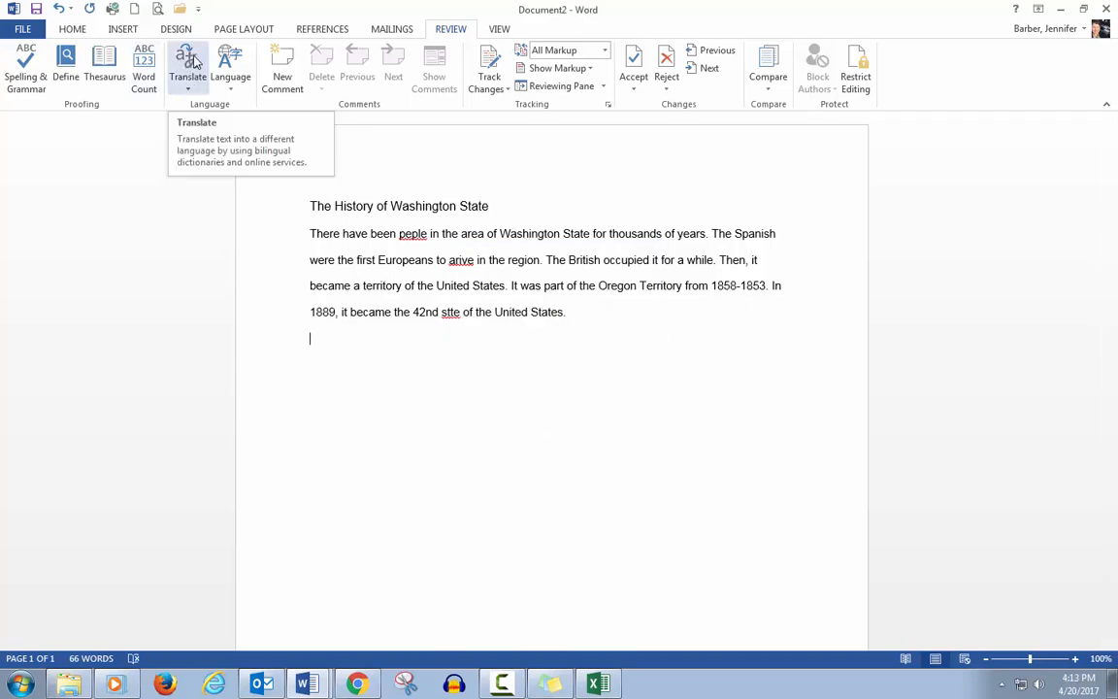
Step: Switch the document to Read Mode and return to the Print Layout view
click(237, 90)
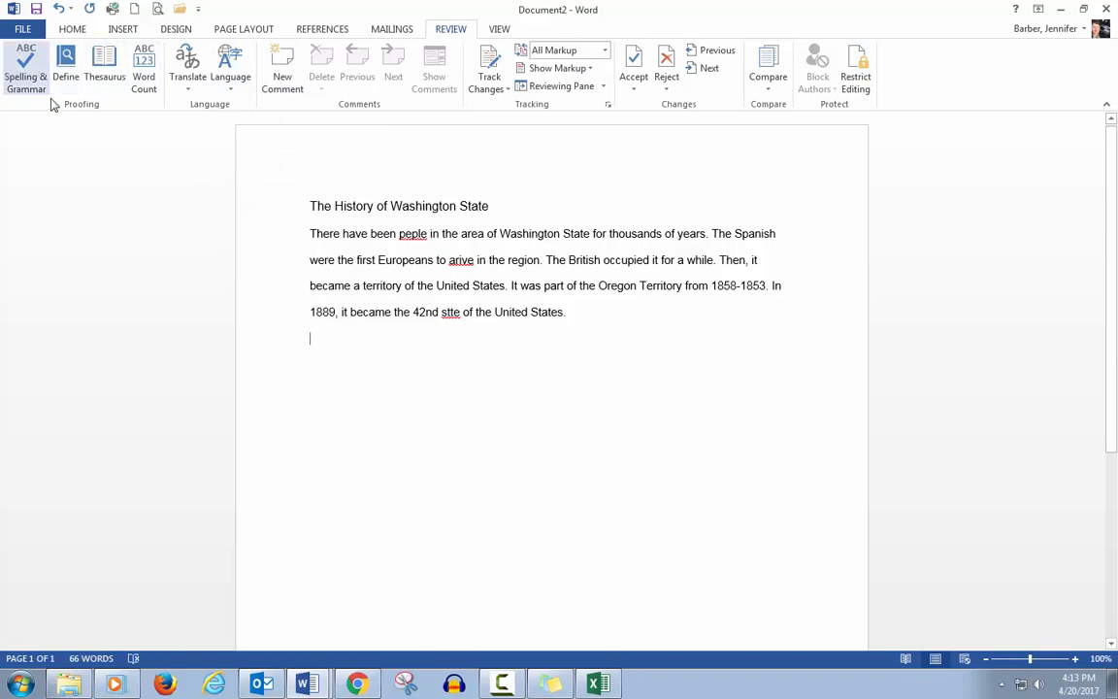
click(499, 29)
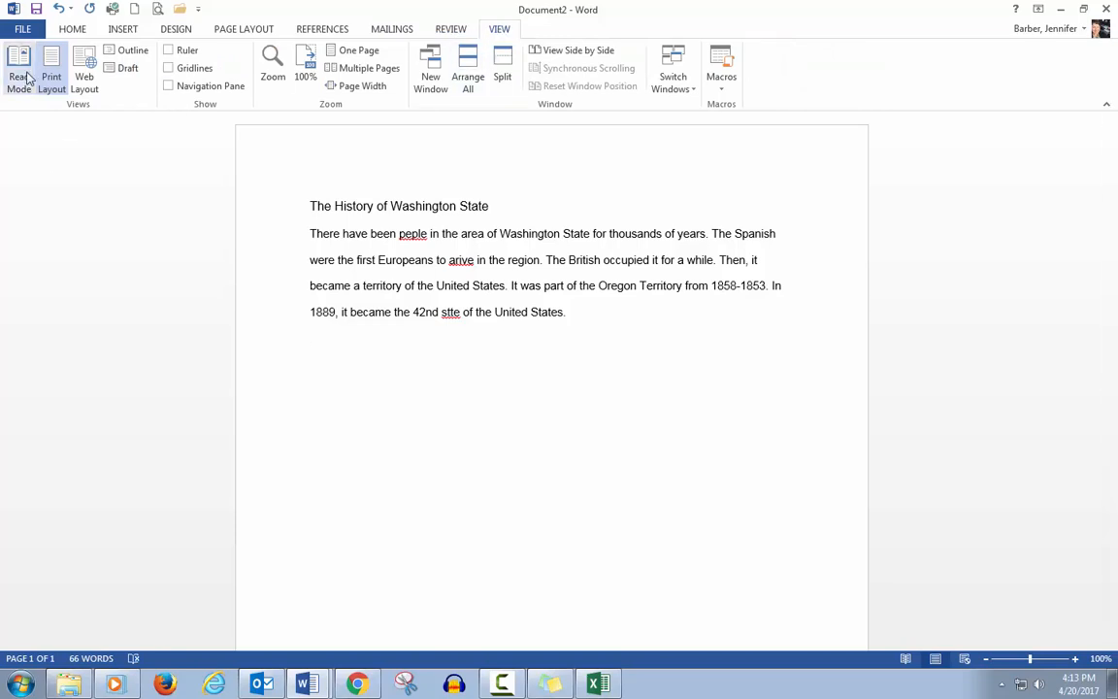
click(21, 78)
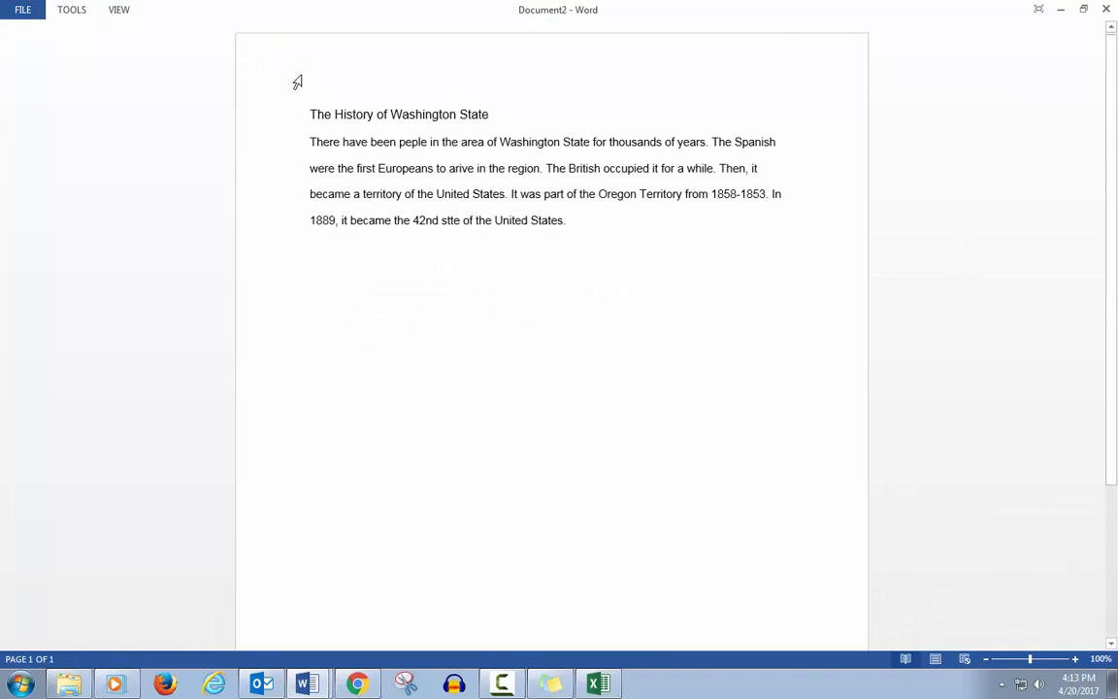
key(Escape)
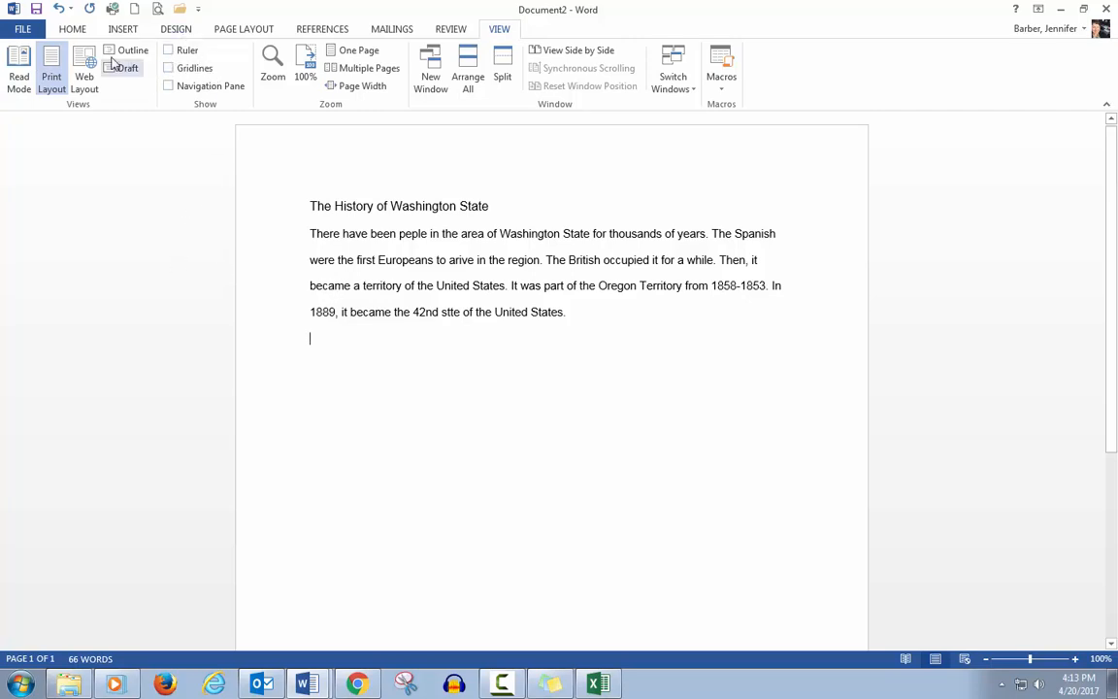
Step: Zoom the document to 200%
click(273, 66)
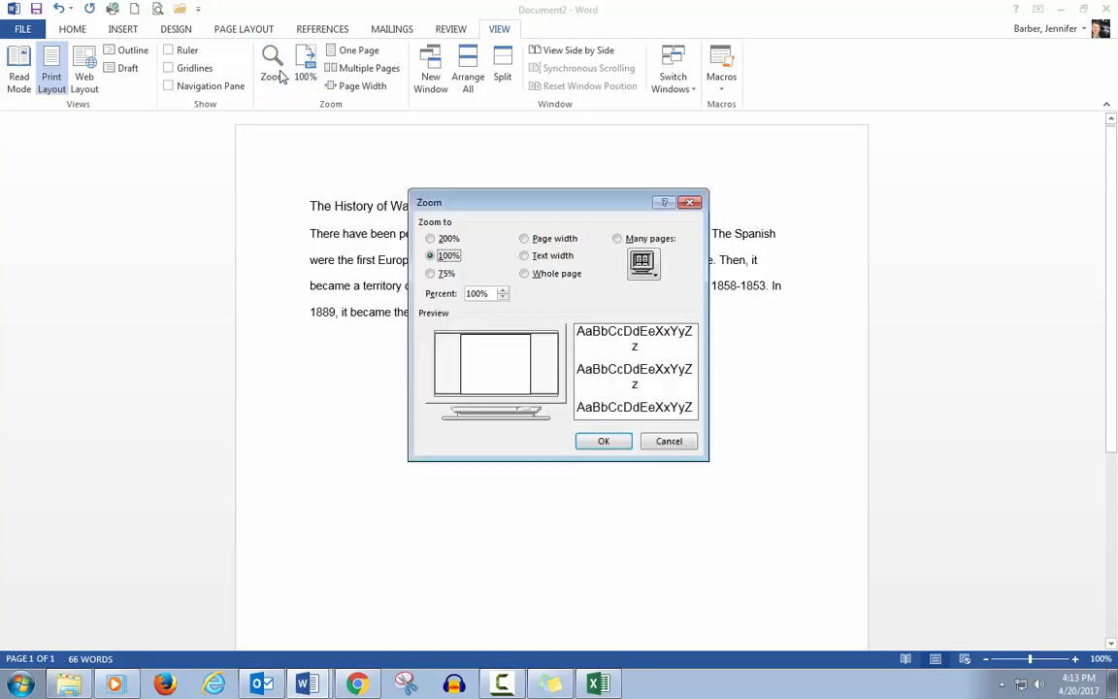
click(432, 239)
click(625, 443)
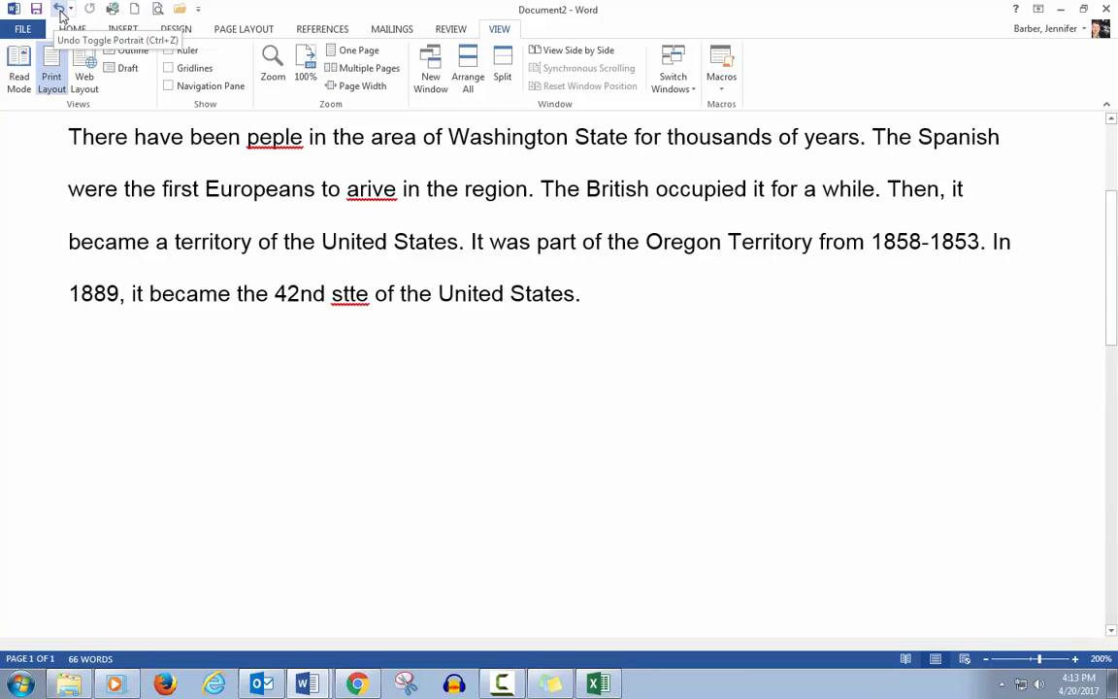
Step: Undo the last orientation toggle, then redo it
click(60, 14)
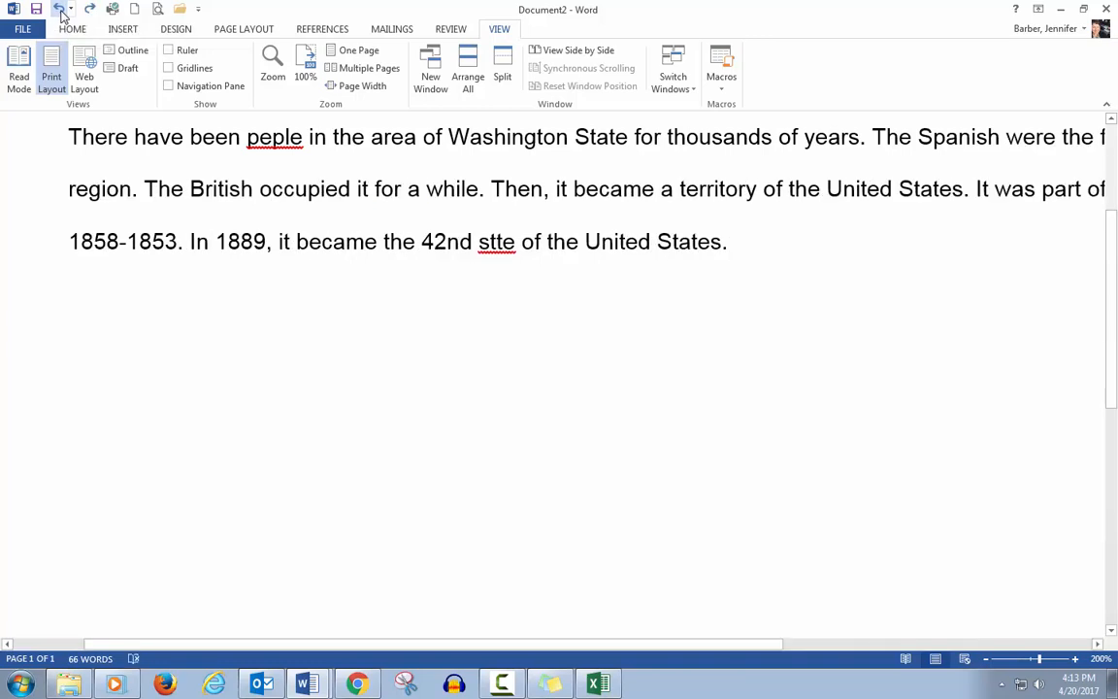
click(60, 13)
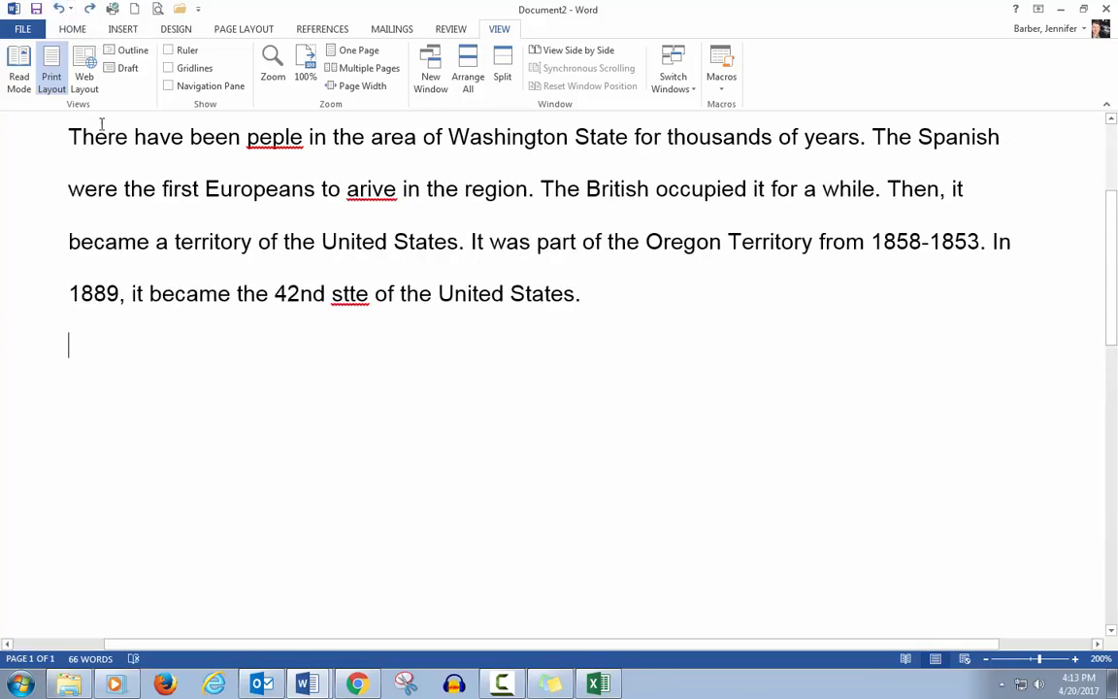
Step: Return the zoom to 100%, then split the document window and remove the split
click(307, 84)
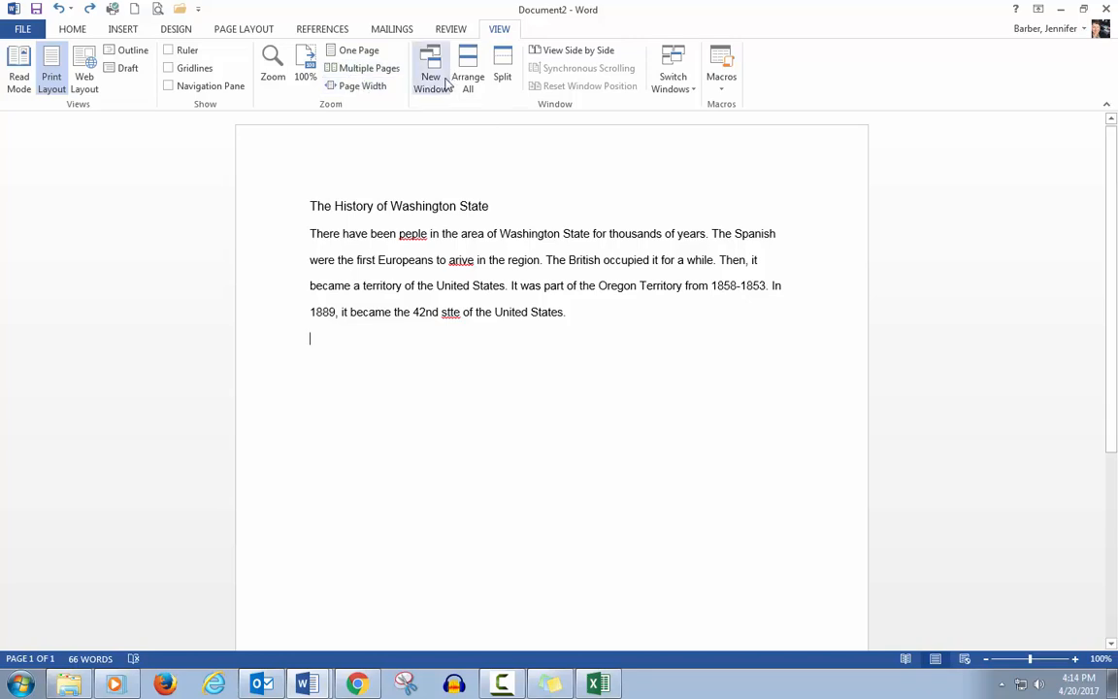
click(500, 76)
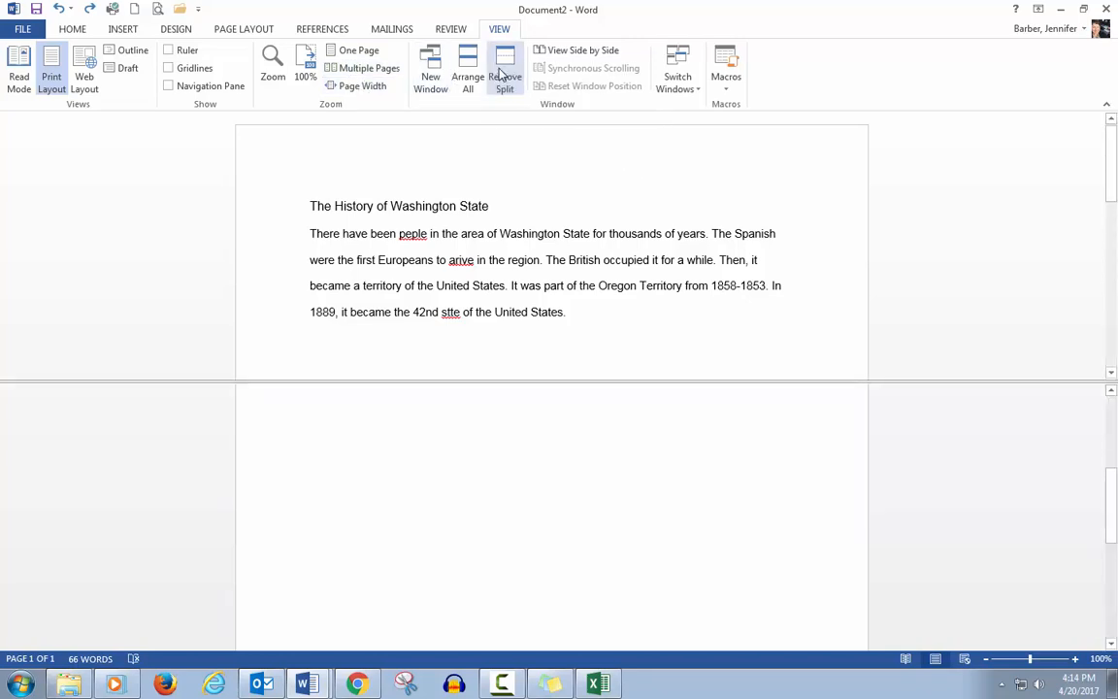
click(503, 78)
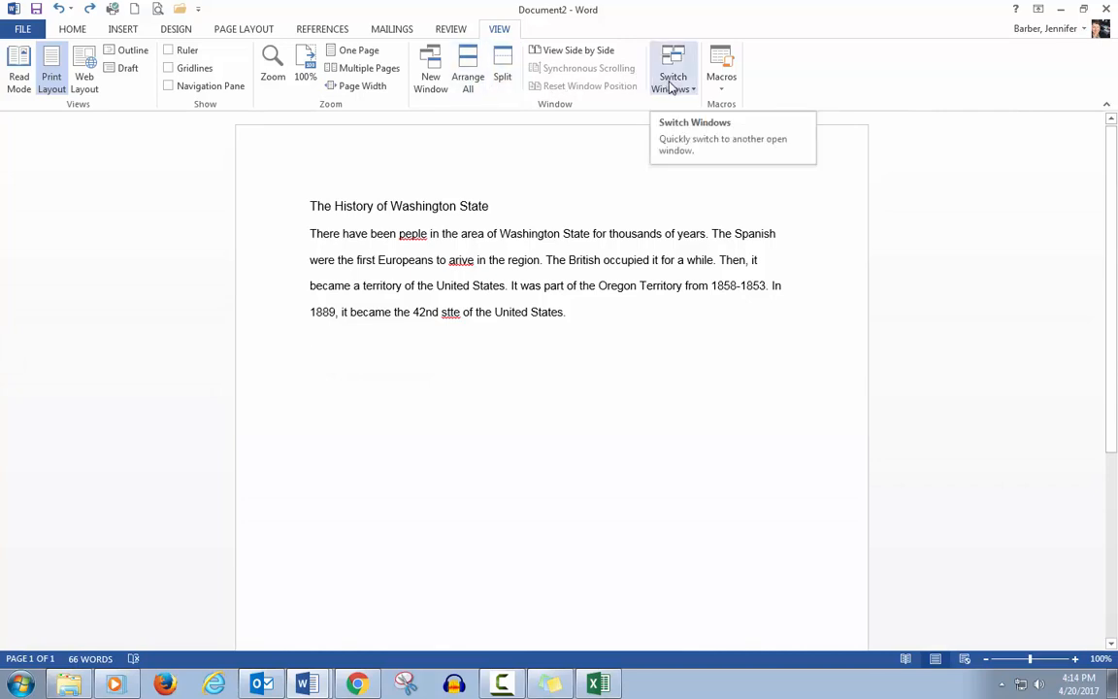
Step: View the document side by side with the other open document, then close the second window
click(608, 54)
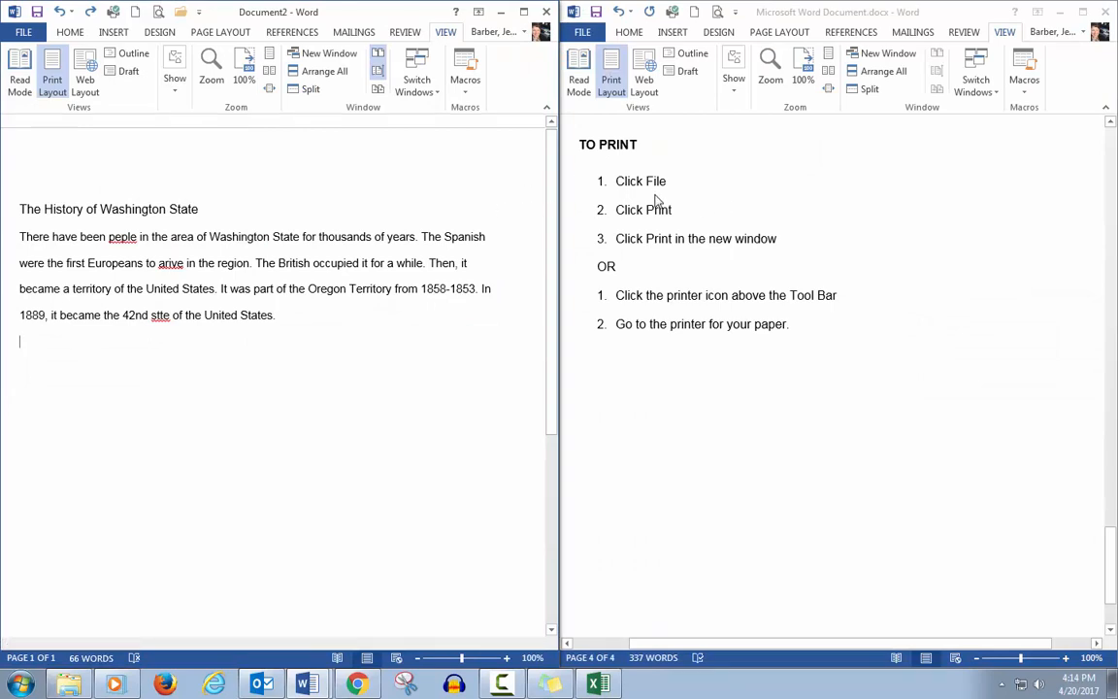
click(1106, 11)
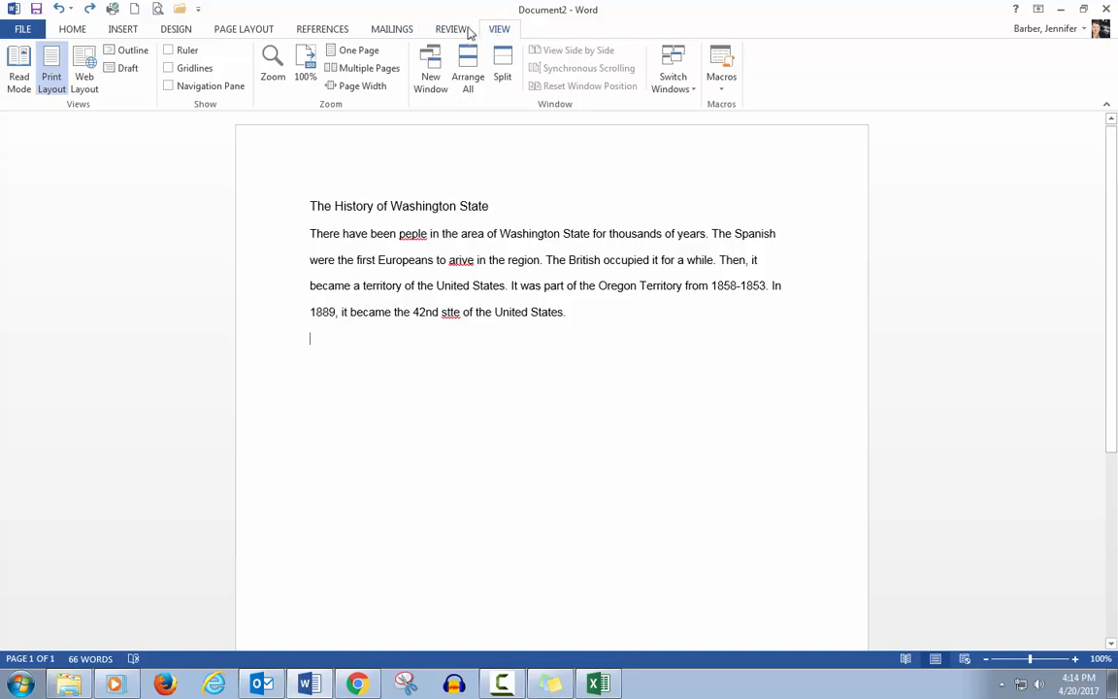
click(464, 31)
click(396, 32)
click(320, 29)
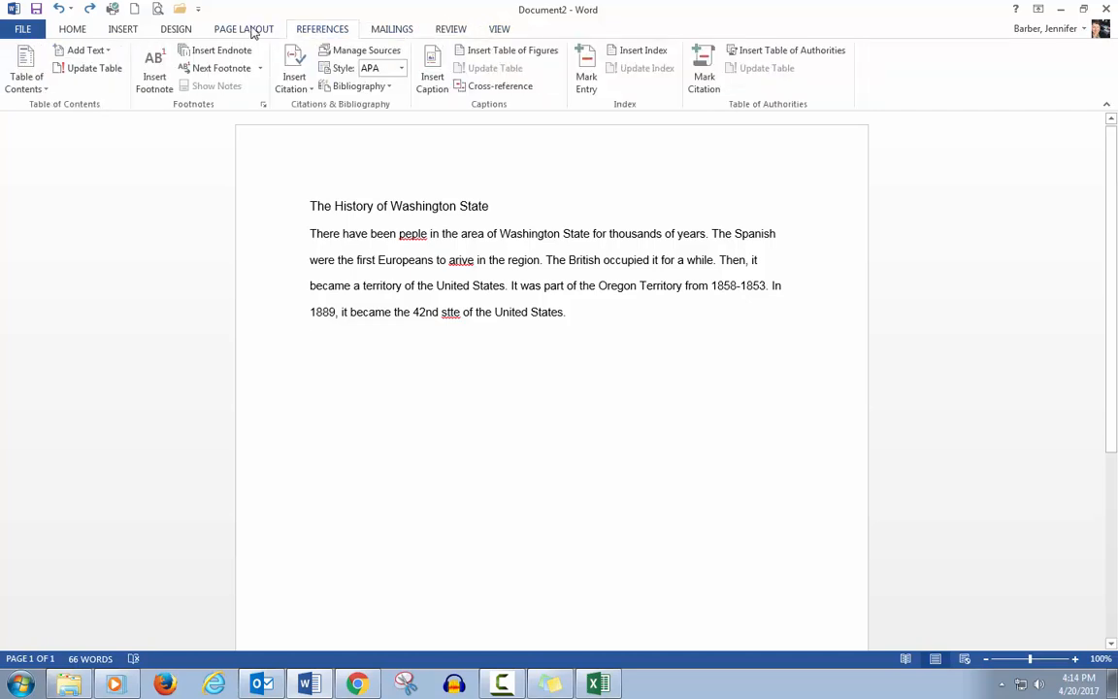
click(248, 30)
click(177, 30)
click(121, 30)
click(72, 31)
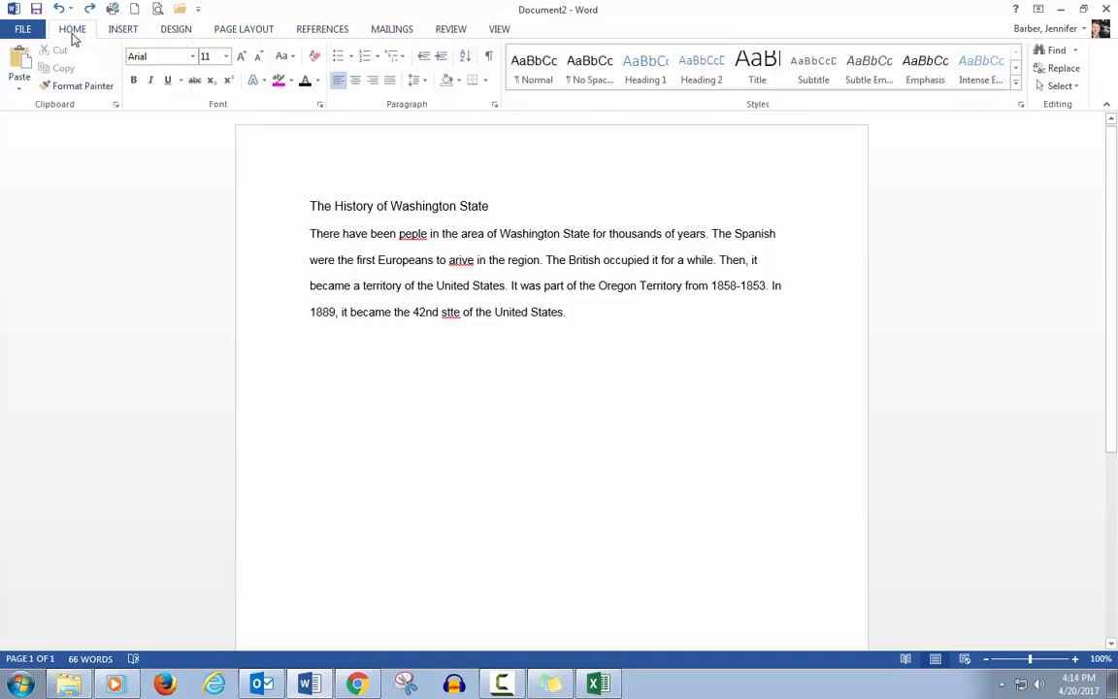